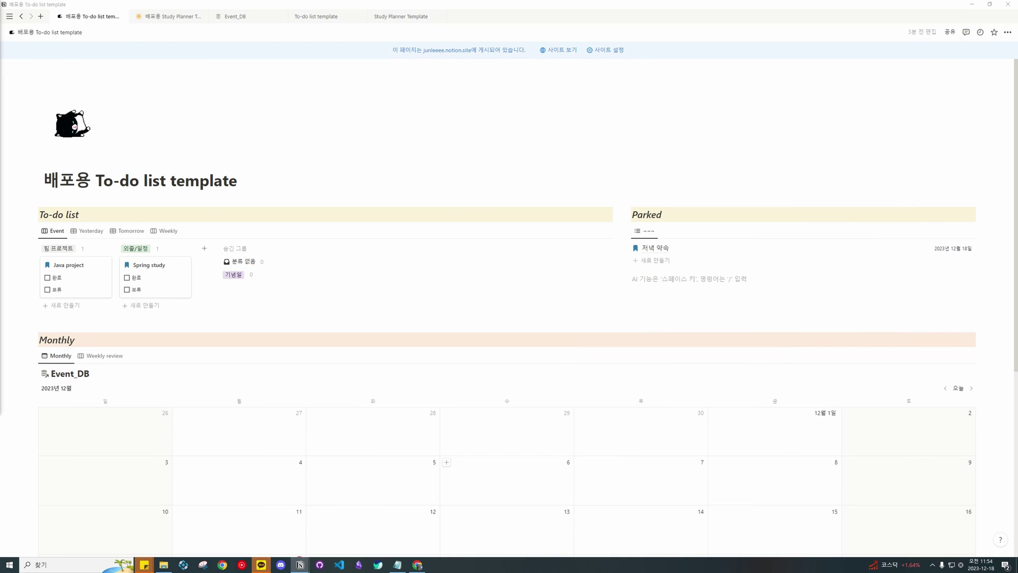
Step: Look over the Event_DB table and return to the 배포용 To-do list template page to view its layout
left_click(242, 18)
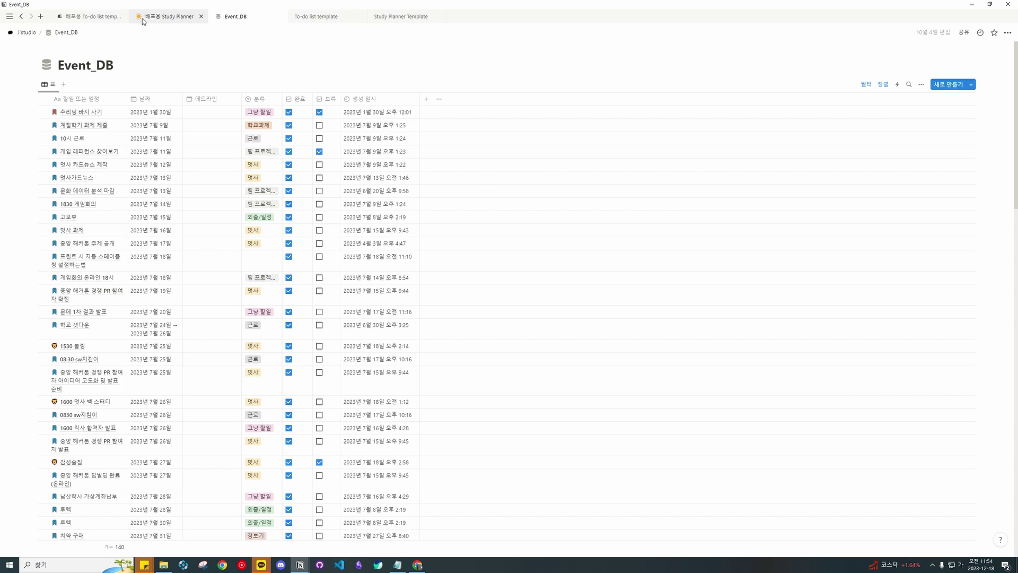
left_click(87, 16)
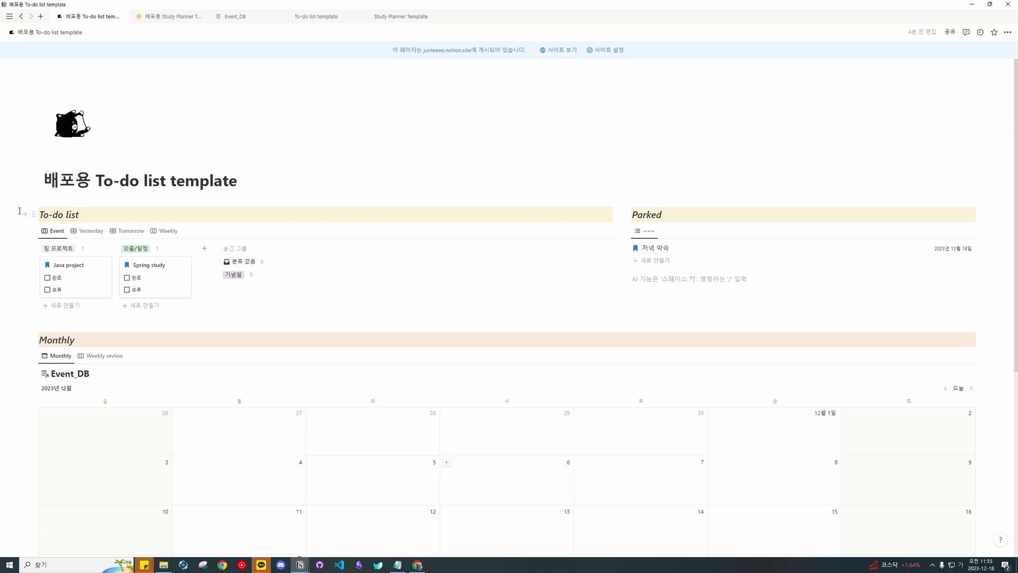
scroll(534, 187, "down", 2)
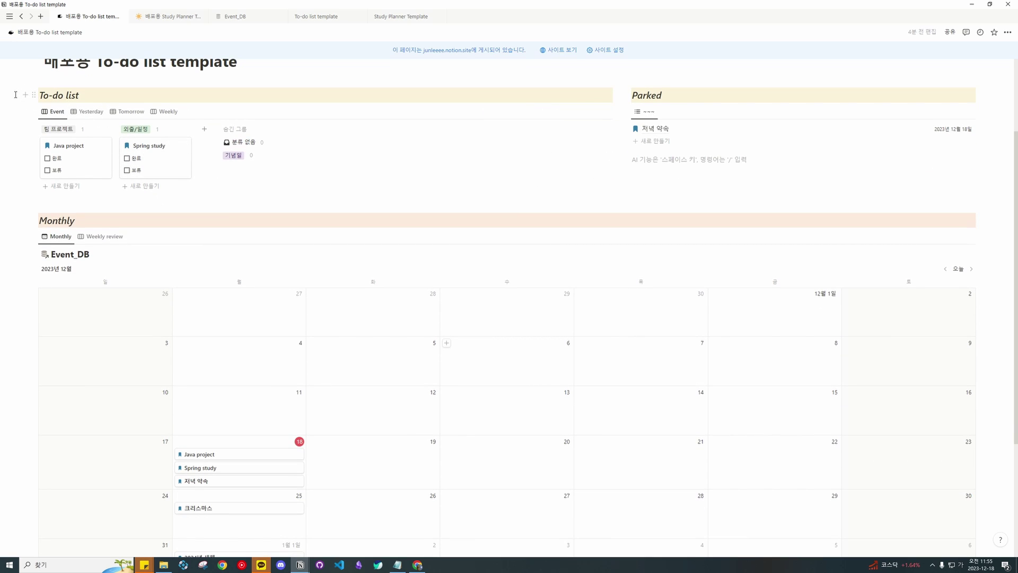
scroll(261, 141, "up", 2)
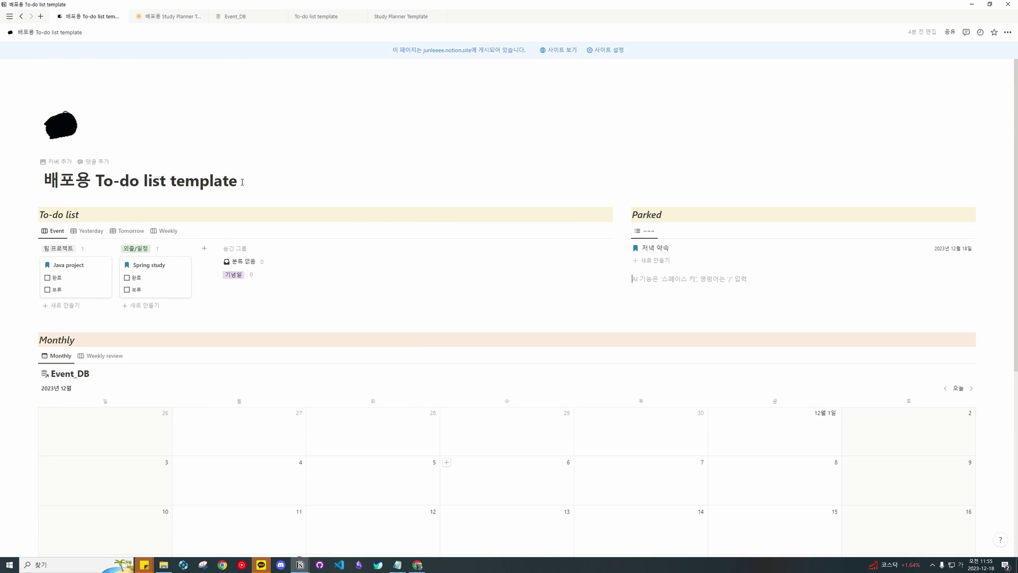
Step: Look through the To-do list section's Yesterday, Tomorrow and Weekly views and return to the Event view
left_click(80, 232)
left_click(129, 231)
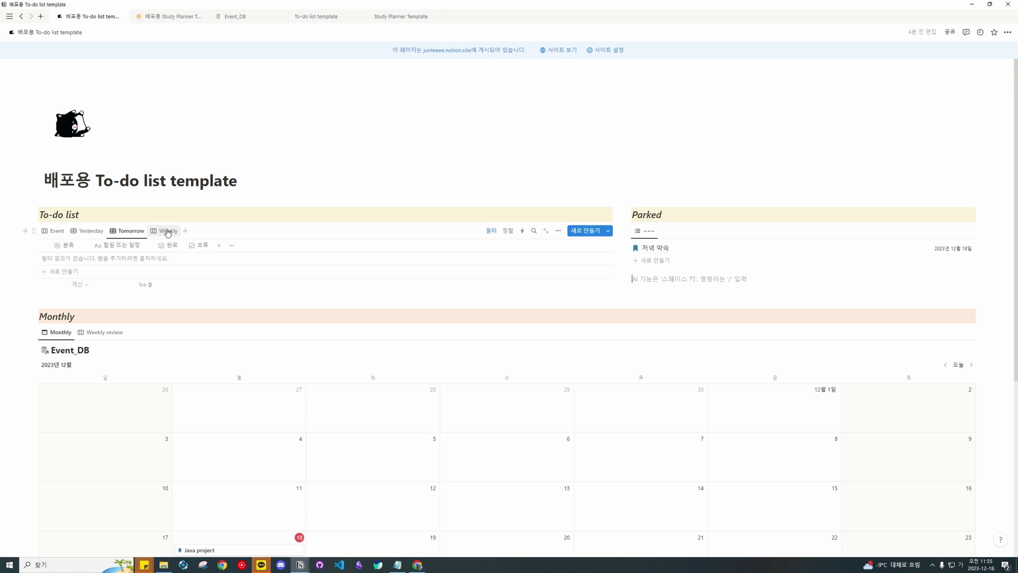
left_click(168, 231)
left_click(54, 230)
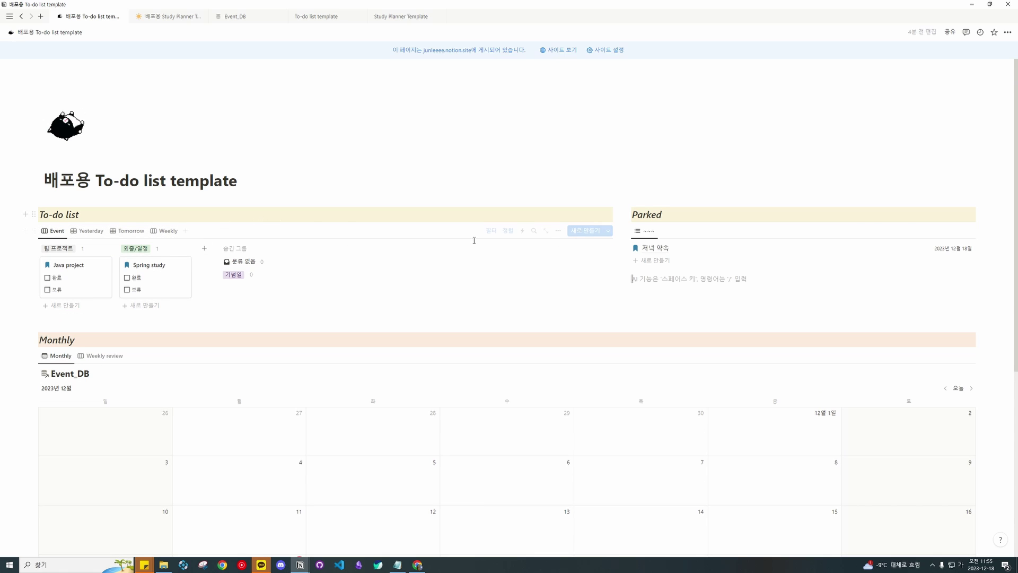
Step: Examine the Monthly section's calendar and Weekly review views, and how the template page's sections are arranged
scroll(304, 232, "down", 4)
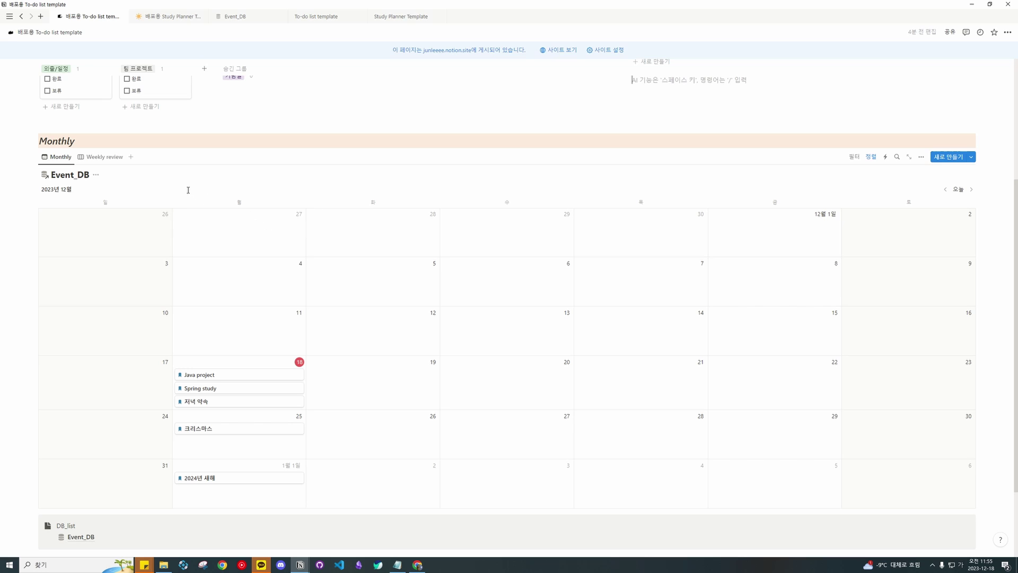
scroll(188, 190, "down", 1)
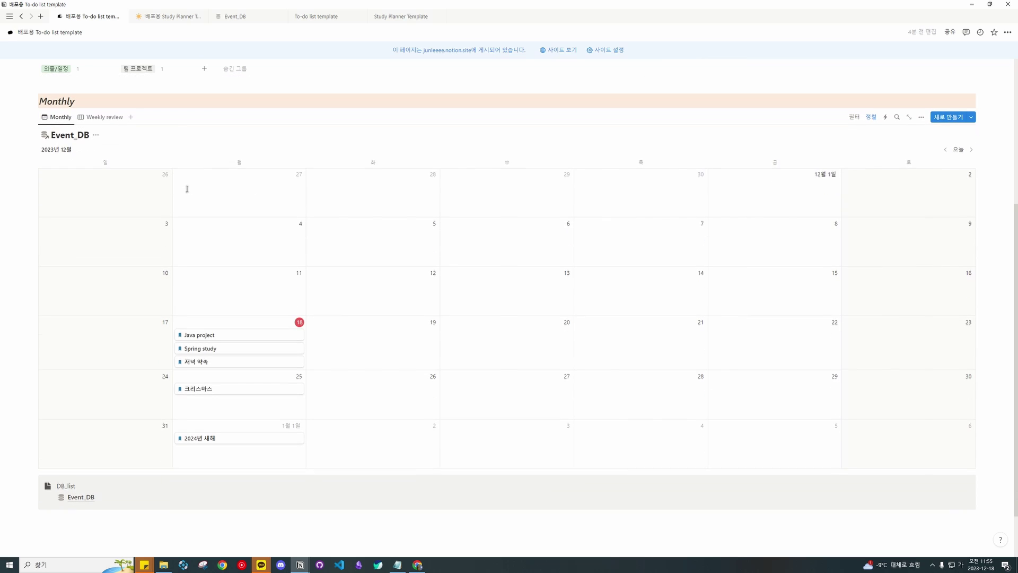
left_click(81, 118)
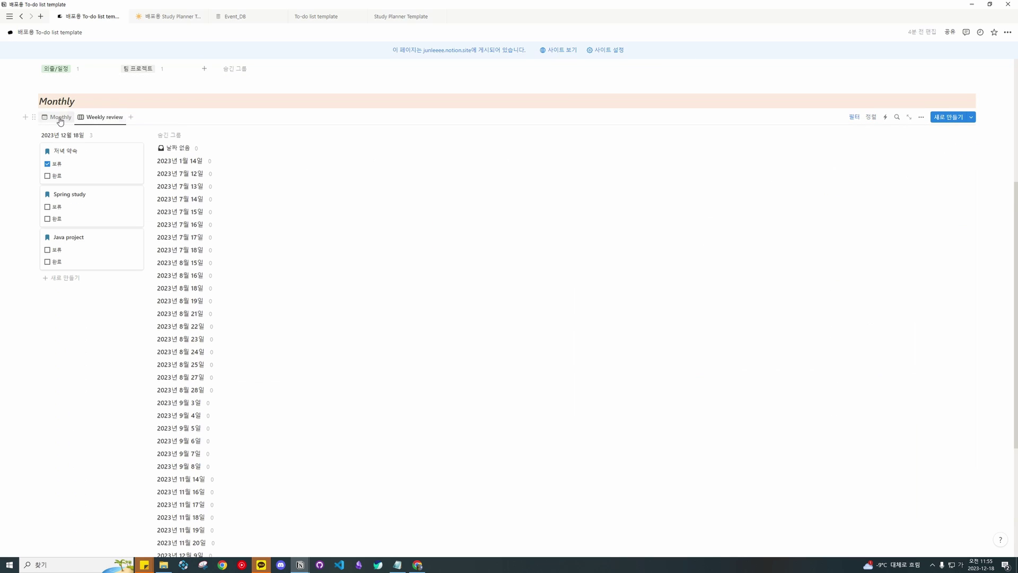
left_click(58, 116)
scroll(362, 203, "up", 6)
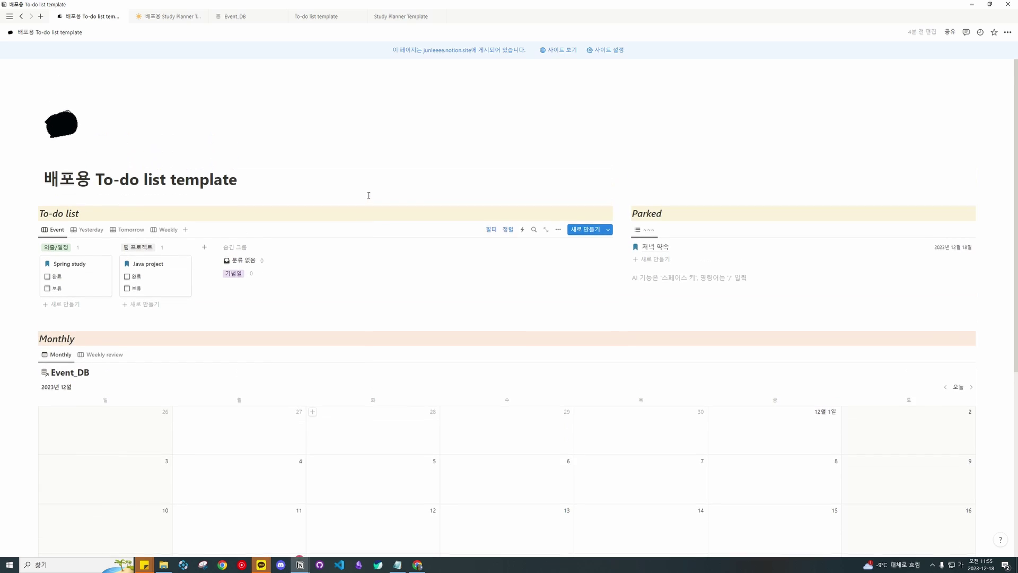
scroll(388, 196, "down", 2)
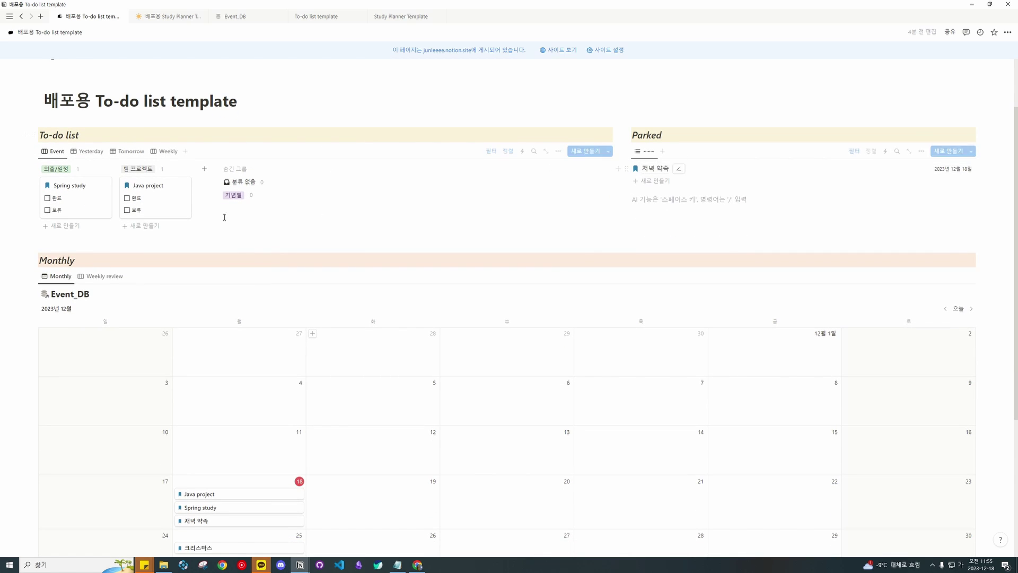
scroll(132, 186, "down", 2)
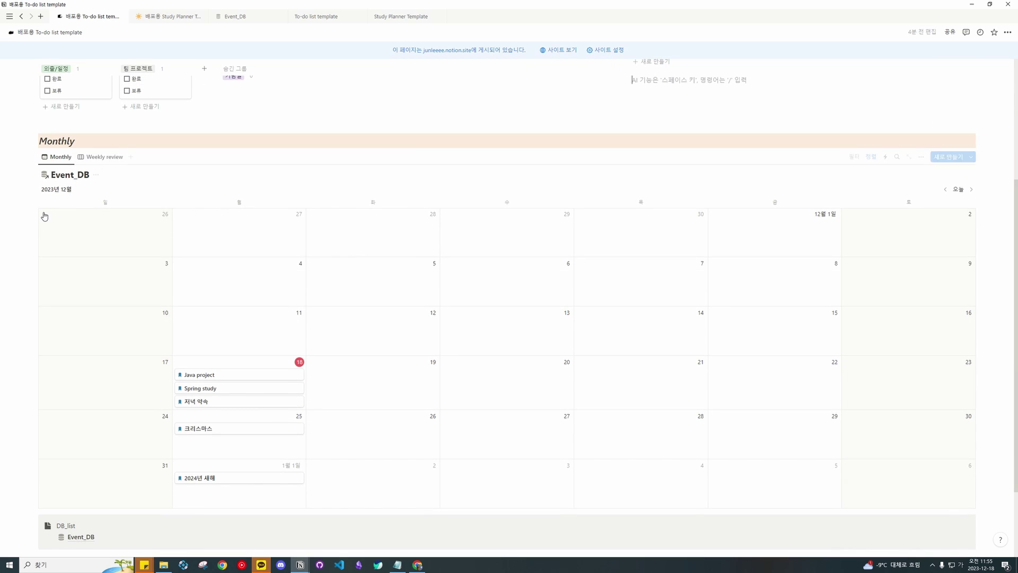
scroll(361, 180, "up", 2)
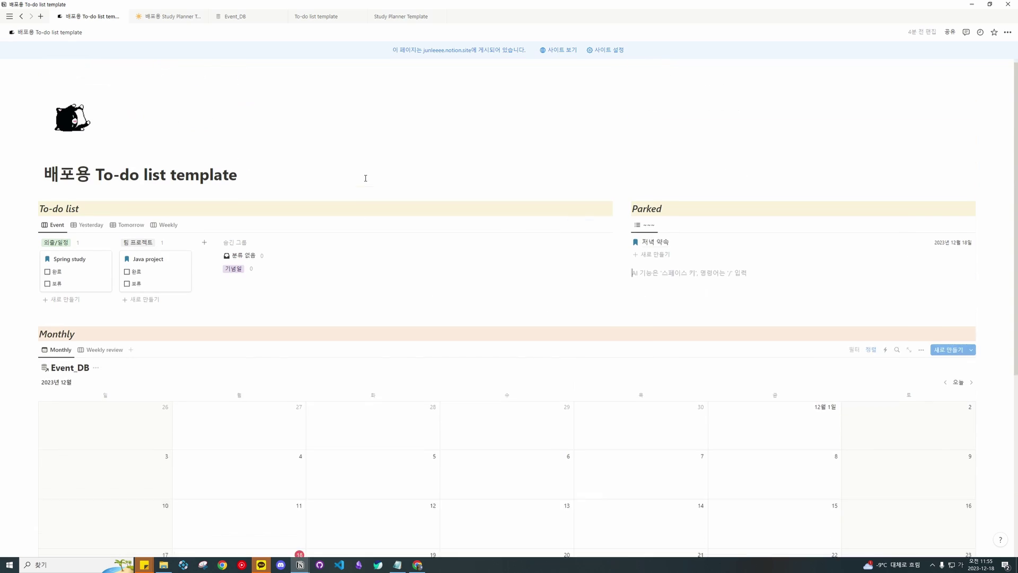
scroll(587, 223, "down", 1)
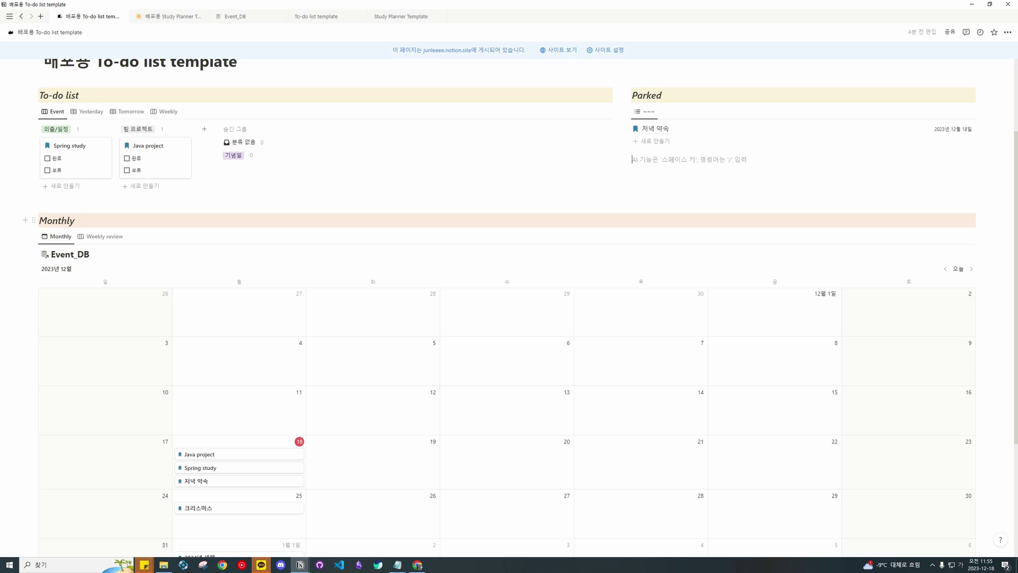
Step: Switch to the lecture notes page and examine the diagram linking Notion databases to their views
key("alt+Tab")
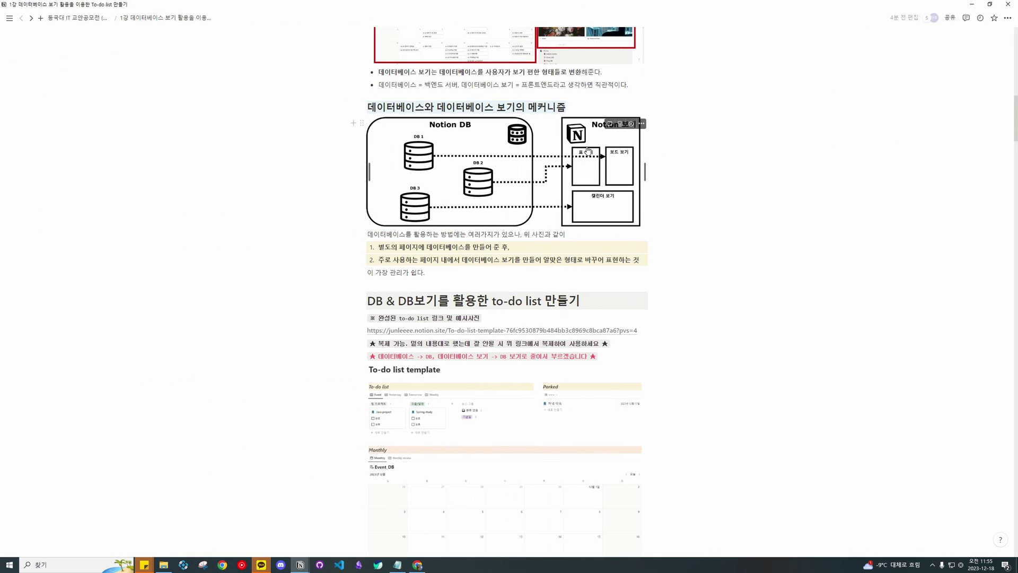
left_click(588, 151)
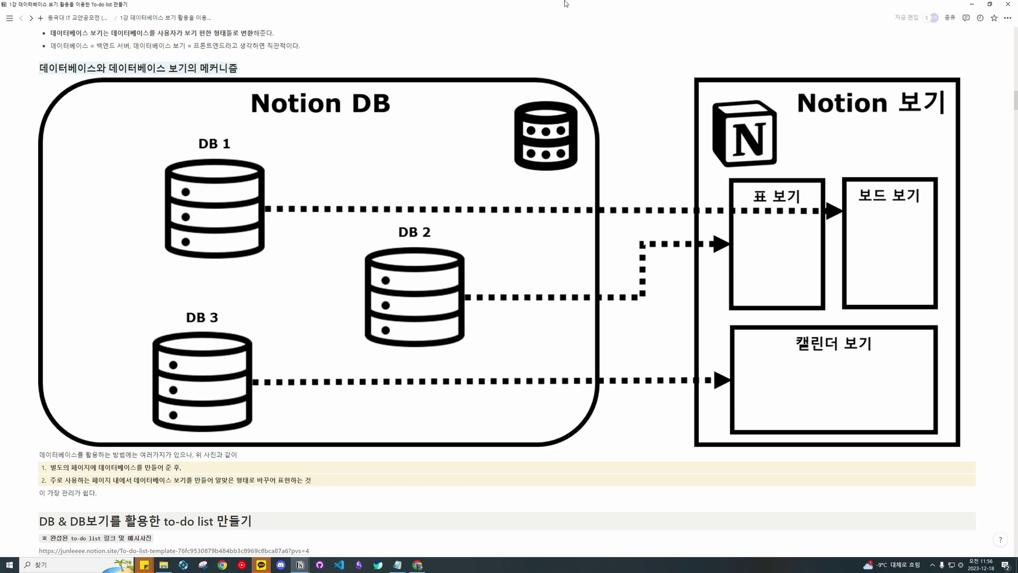
left_click(972, 4)
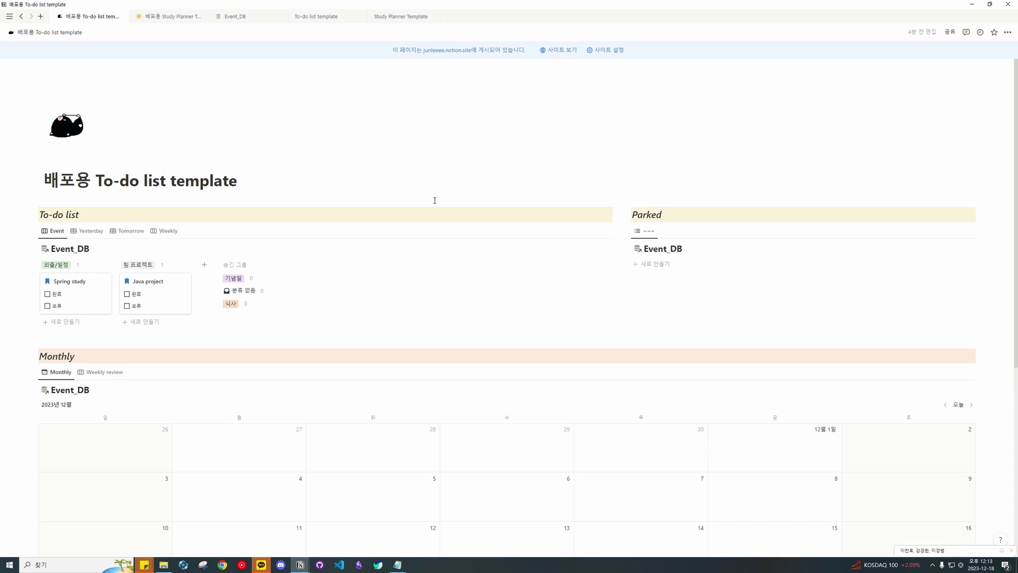
Step: Create a new 오늘 할일 entry on December 18, 2023 in the template page's Monthly calendar
scroll(291, 209, "down", 2)
scroll(281, 215, "down", 1)
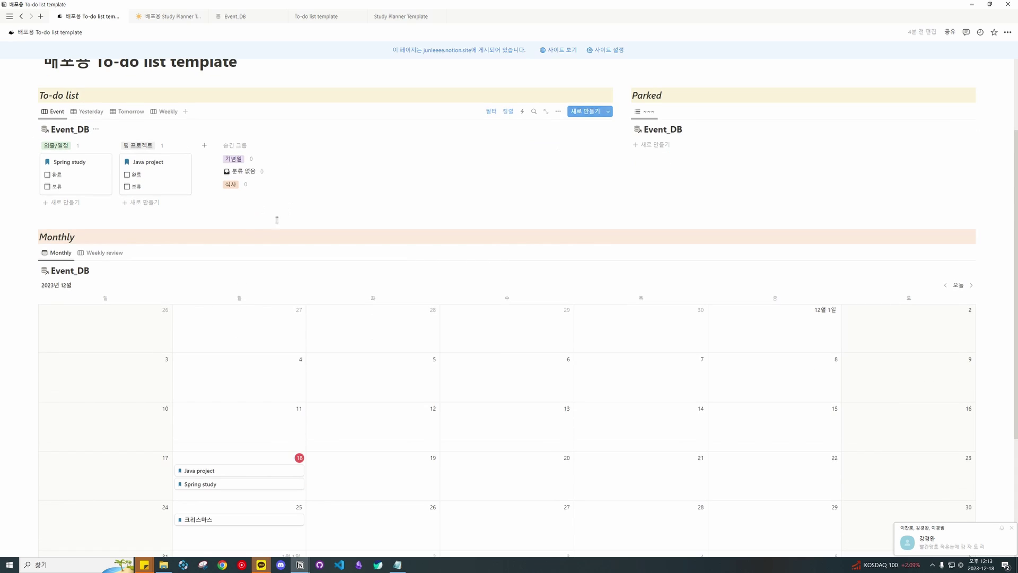
scroll(259, 232, "down", 5)
scroll(186, 234, "up", 3)
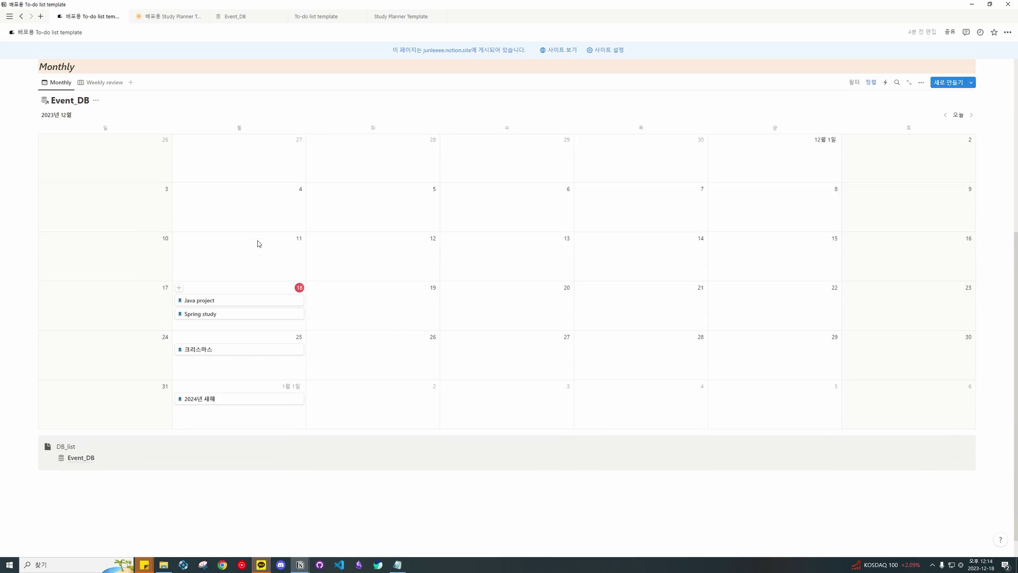
left_click(180, 353)
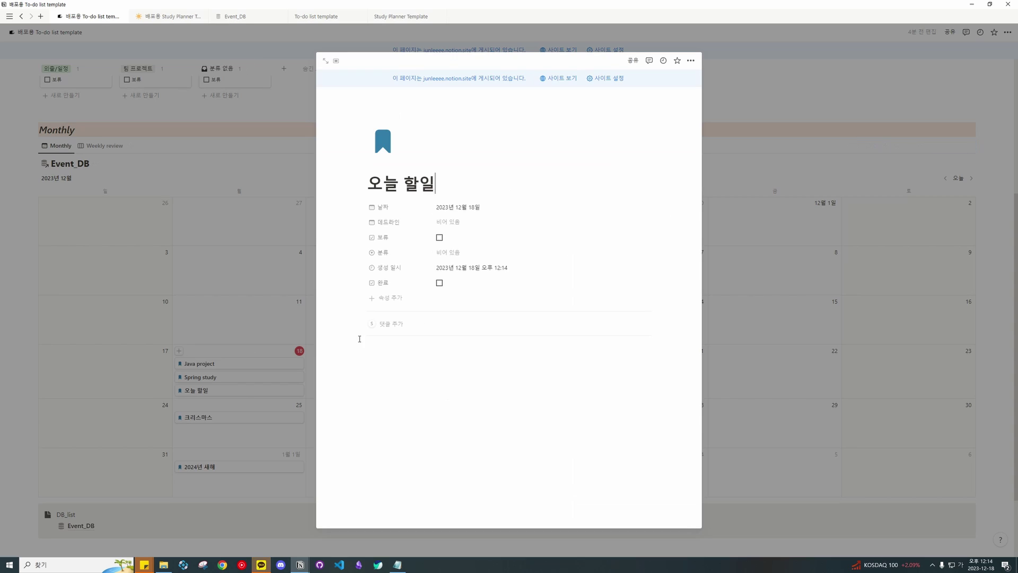
Step: Rename the new entry to 오늘 할일1, set its 분류 to 외출/일정 and close it
left_click_drag(466, 177, 354, 180)
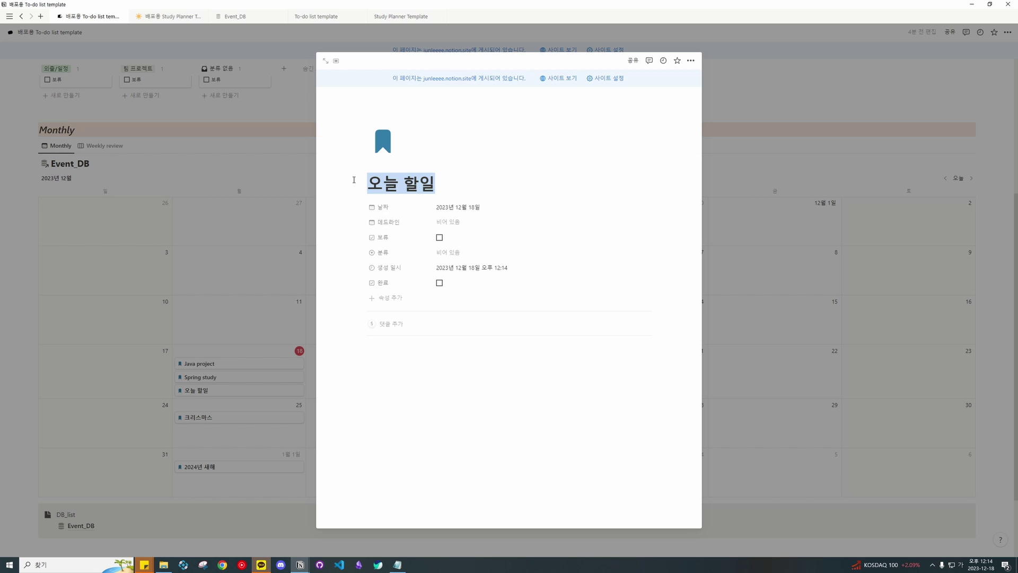
left_click(450, 169)
type("1")
left_click(582, 253)
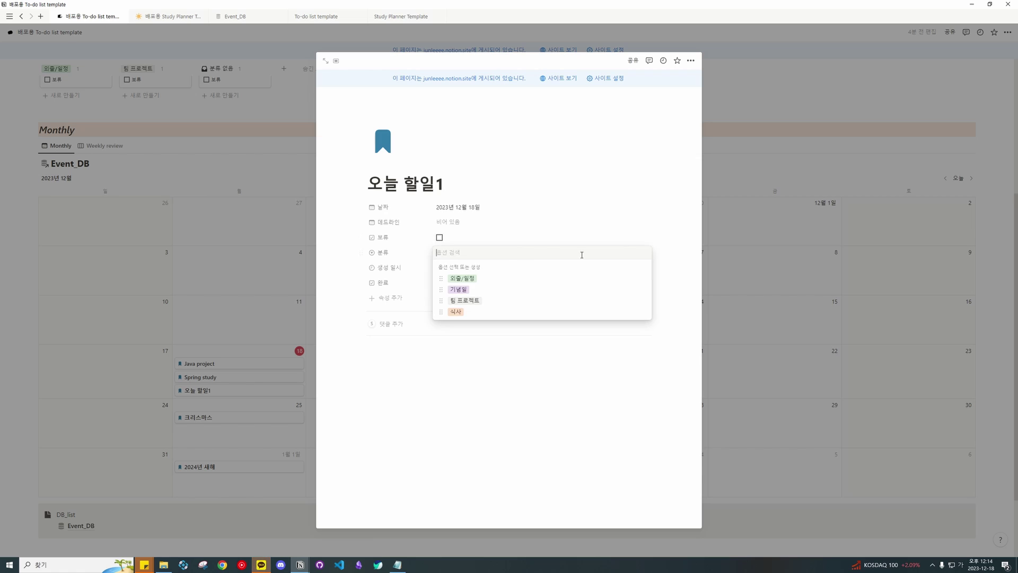
left_click(509, 279)
left_click(728, 263)
Step: In the Event board, mark 오늘 할일1 as 완료 and Spring study as 보류
scroll(425, 318, "up", 5)
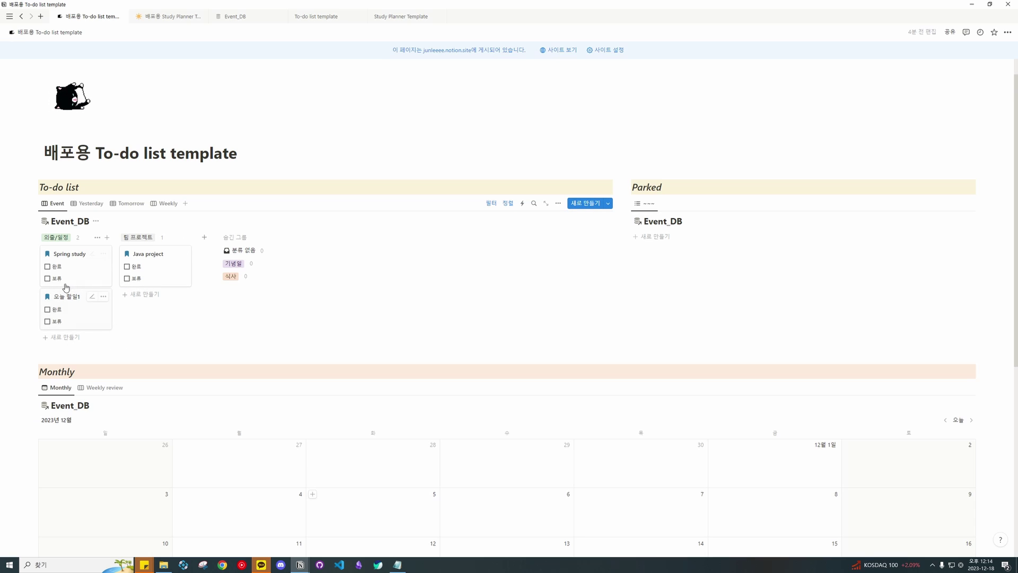
left_click(56, 312)
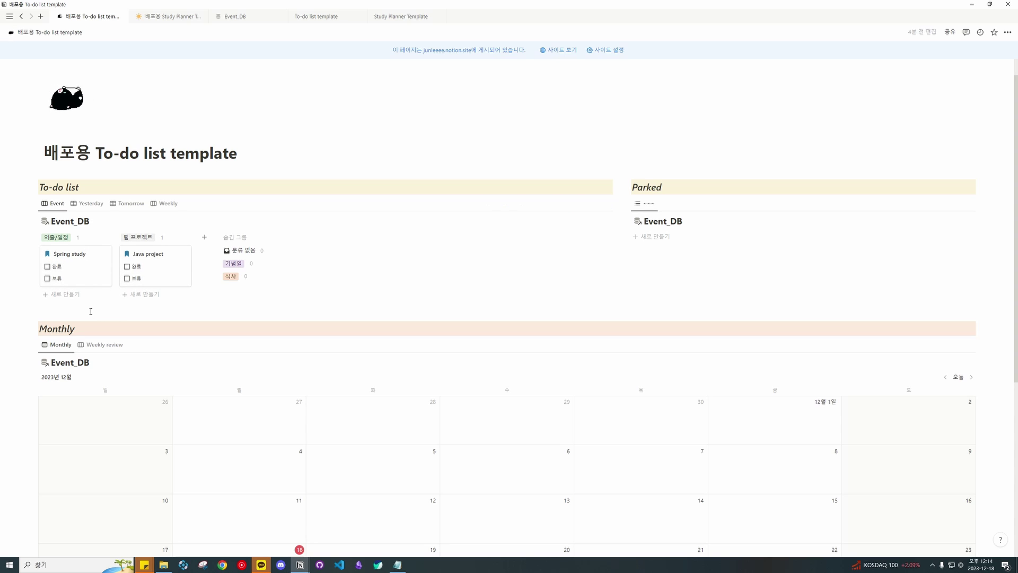
left_click(47, 278)
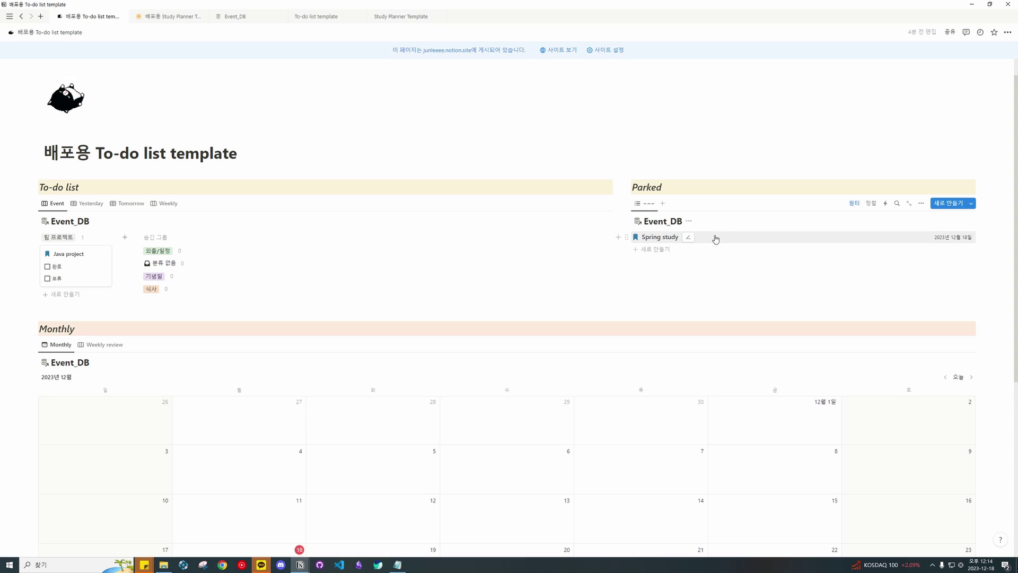
Step: Mark the parked Spring study entry as 완료 on its own page, and mark Java project as 완료 on the Event board
left_click(671, 240)
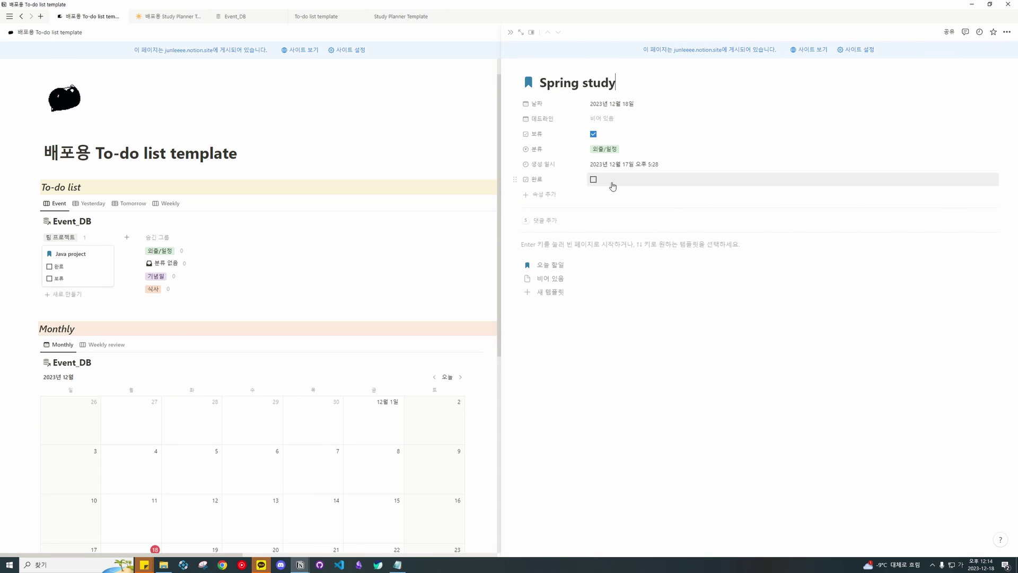
left_click(510, 32)
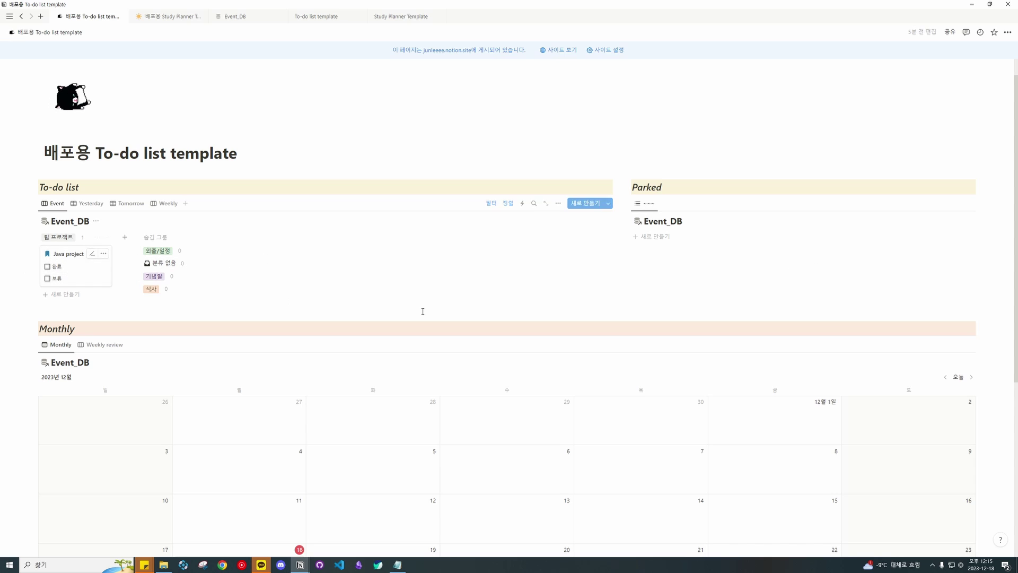
left_click(47, 267)
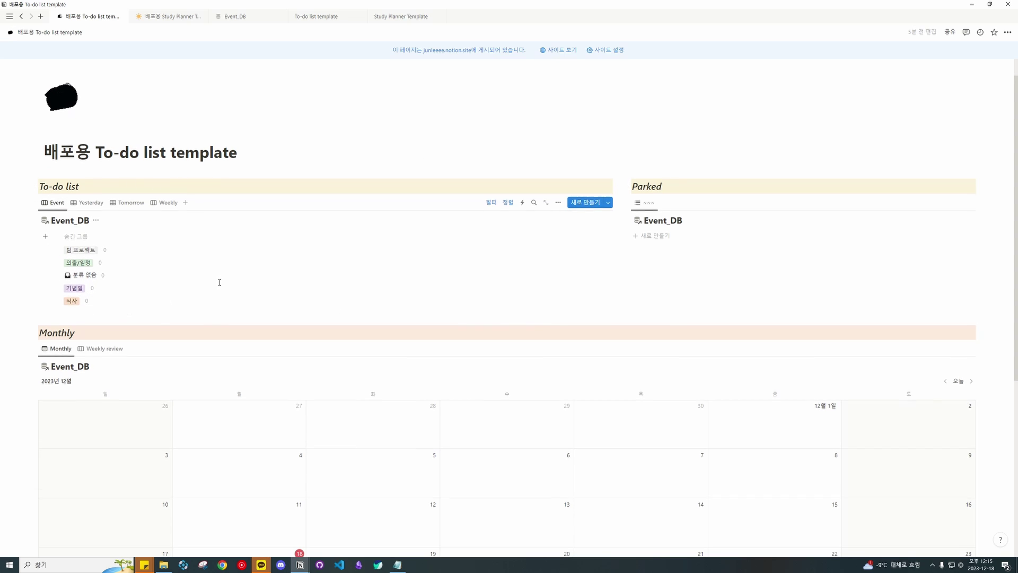
Step: Open the source Event_DB from DB_list, review its entries and return to the template page
scroll(218, 284, "down", 5)
left_click(94, 499)
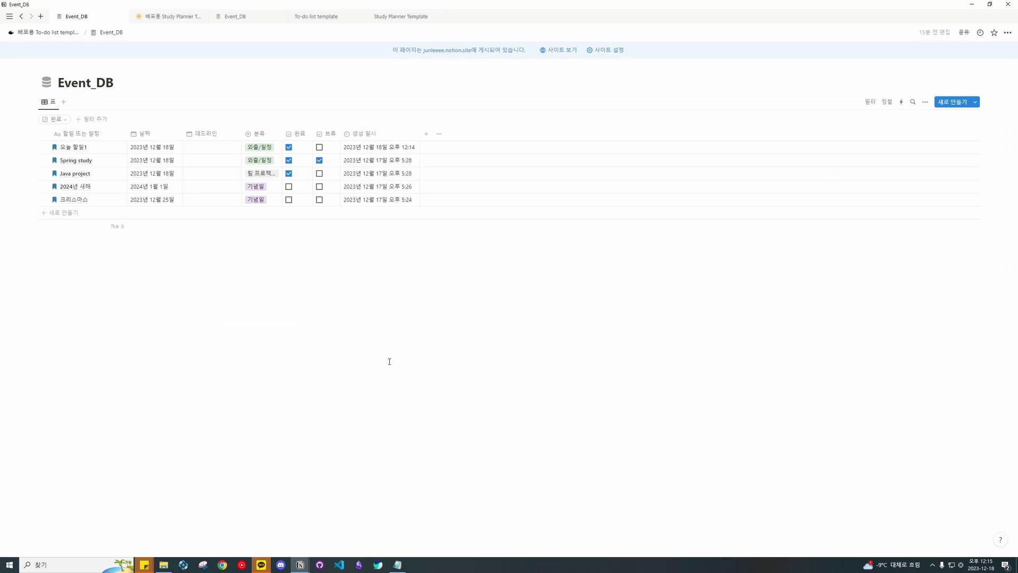
left_click_drag(38, 151, 186, 217)
left_click(328, 272)
left_click(47, 32)
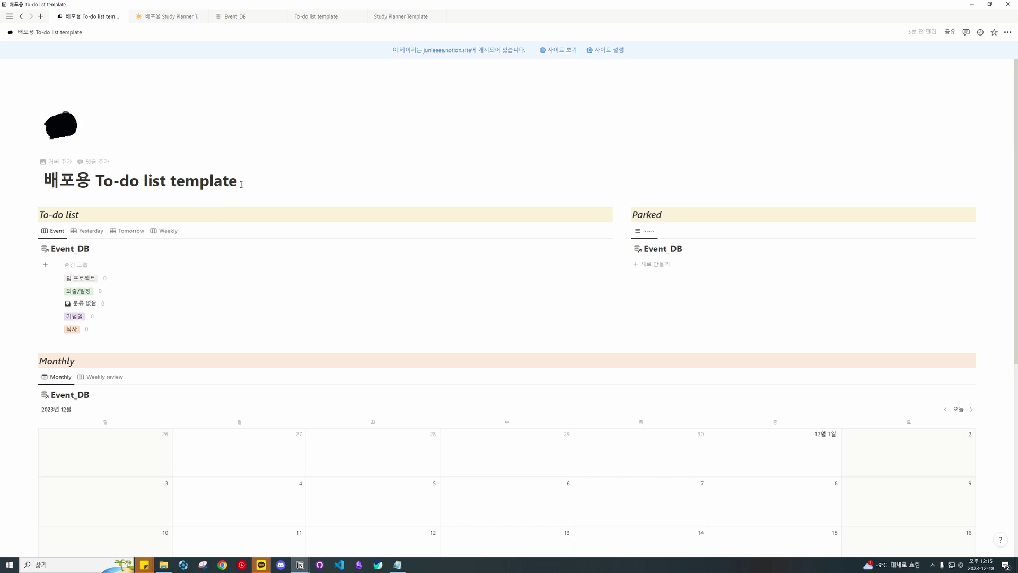
scroll(264, 188, "down", 5)
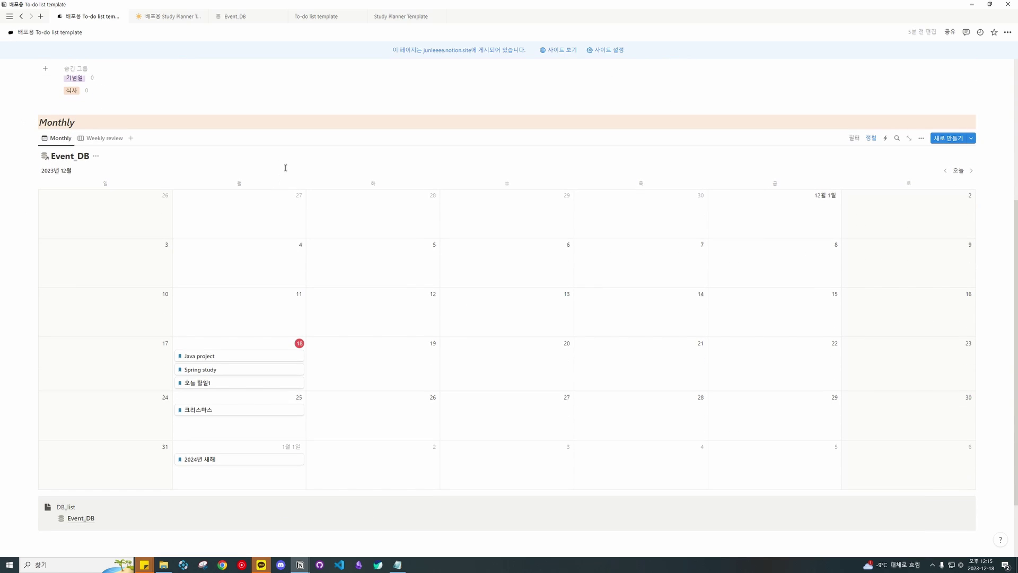
scroll(191, 202, "up", 3)
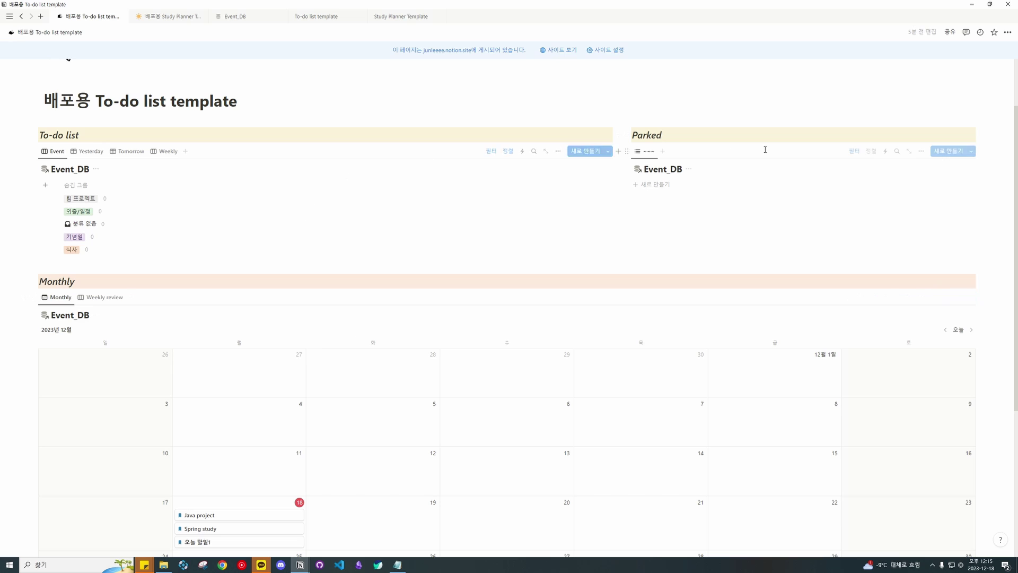
scroll(101, 201, "up", 1)
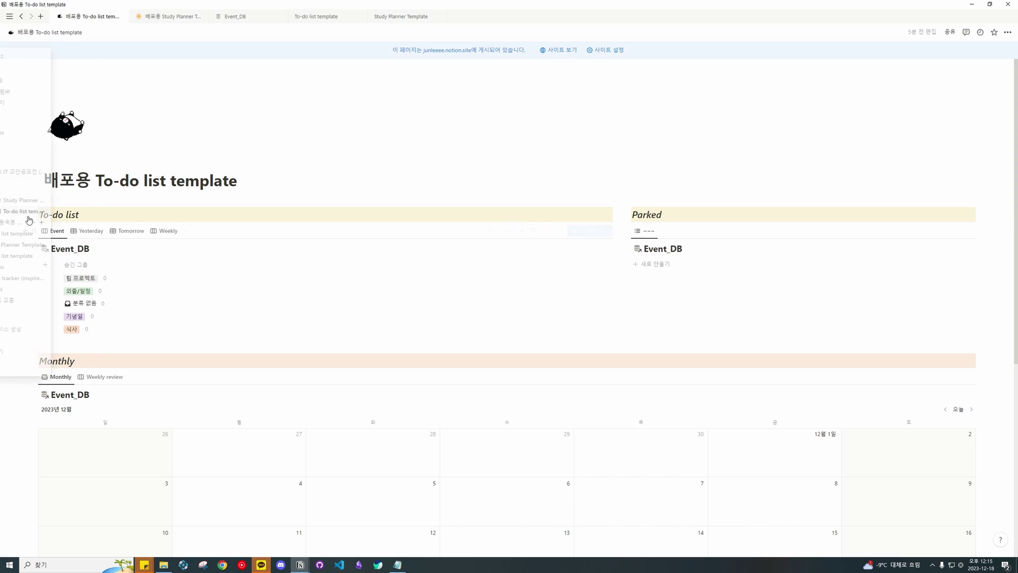
scroll(483, 205, "down", 1)
scroll(482, 205, "down", 2)
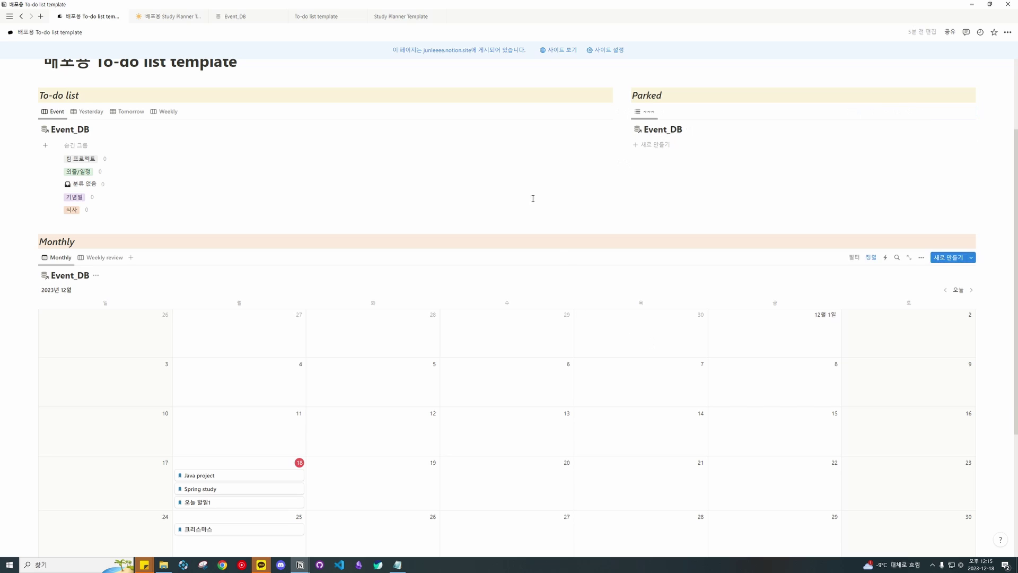
scroll(561, 241, "up", 3)
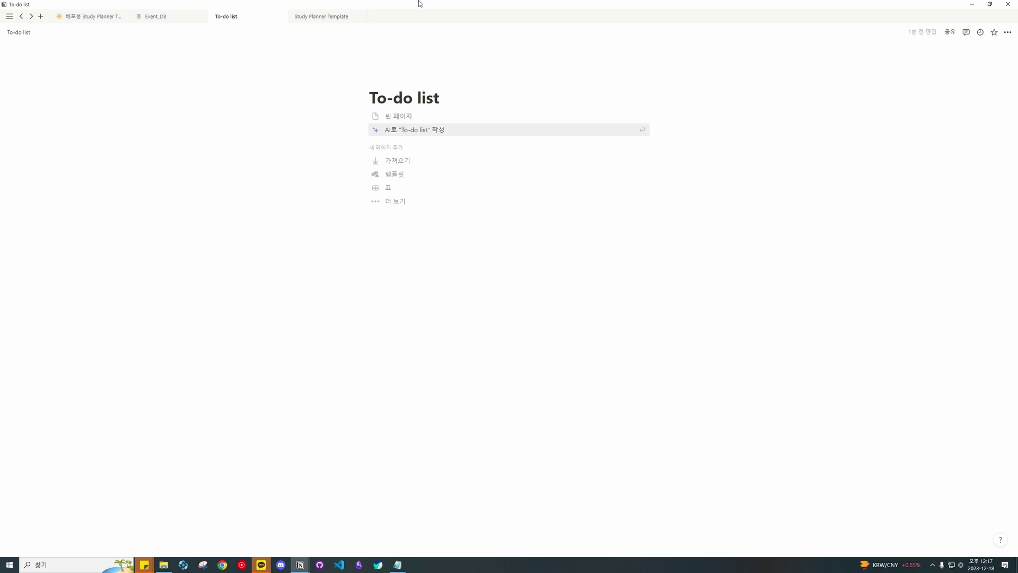
Step: Dismiss the AI writing prompt and insert a full-page database (데이터베이스 - 전체 페이지) in the To-do list page
key("Return")
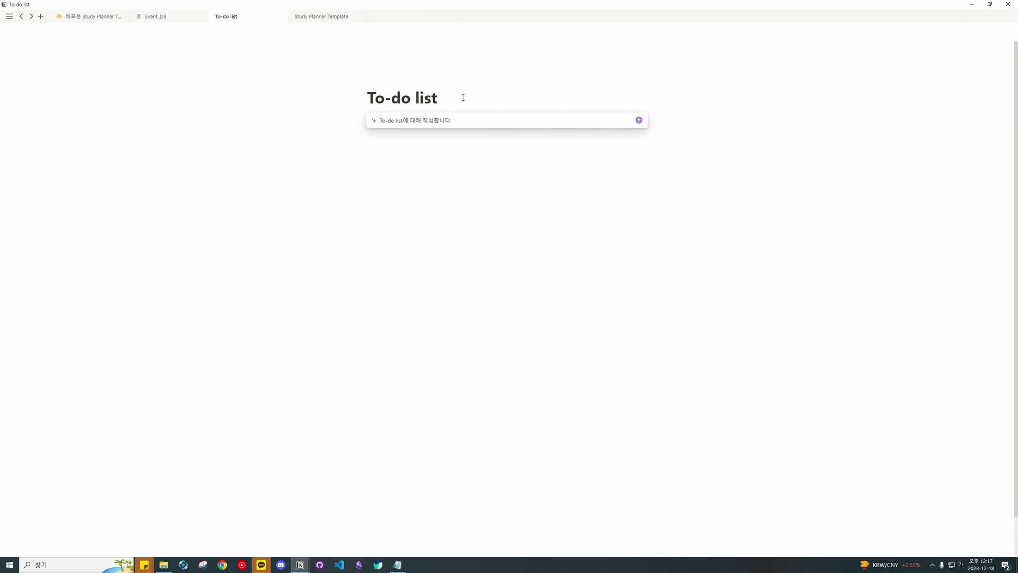
key("Escape")
type("/")
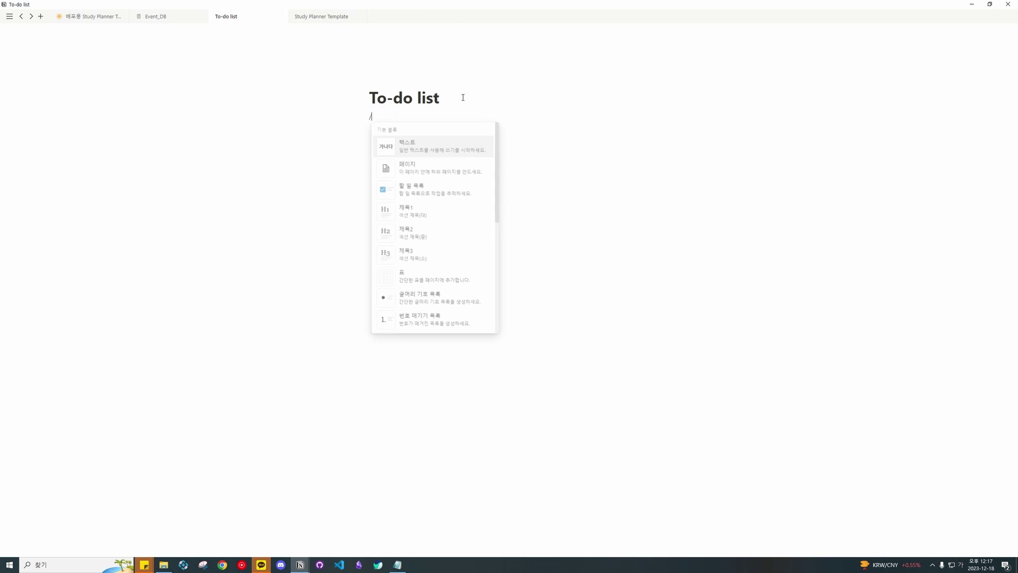
type("데이터베잇스")
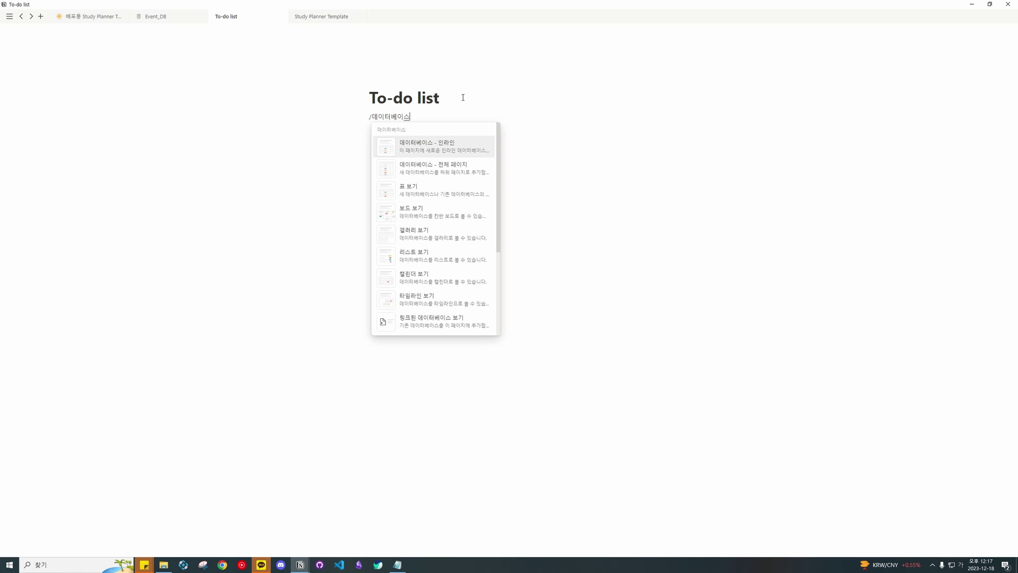
key("Down")
key("Return")
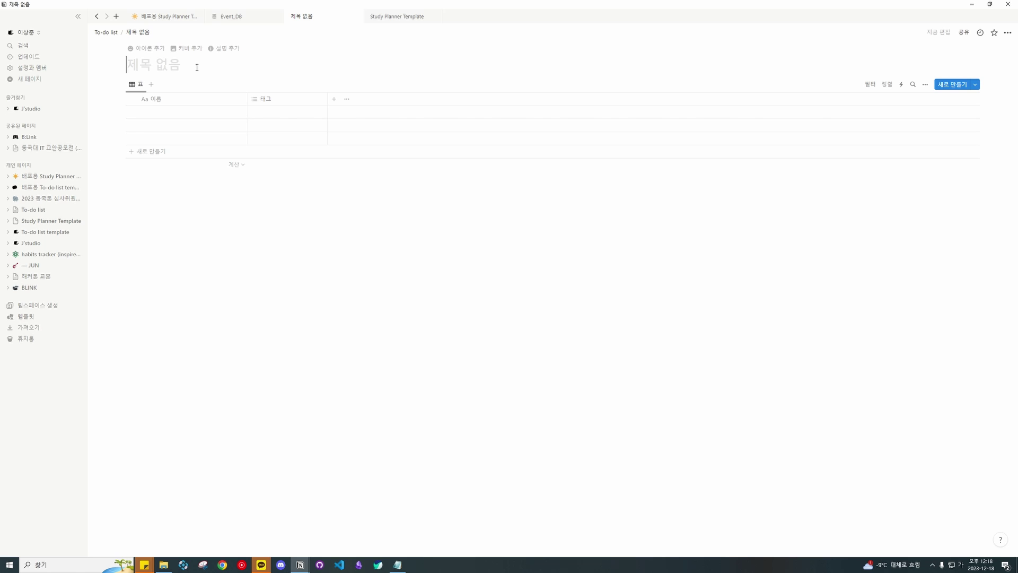
Step: Title the new untitled database Event_DB
type("ㅇ")
key("BackSpace")
key("Hangul")
type("DB")
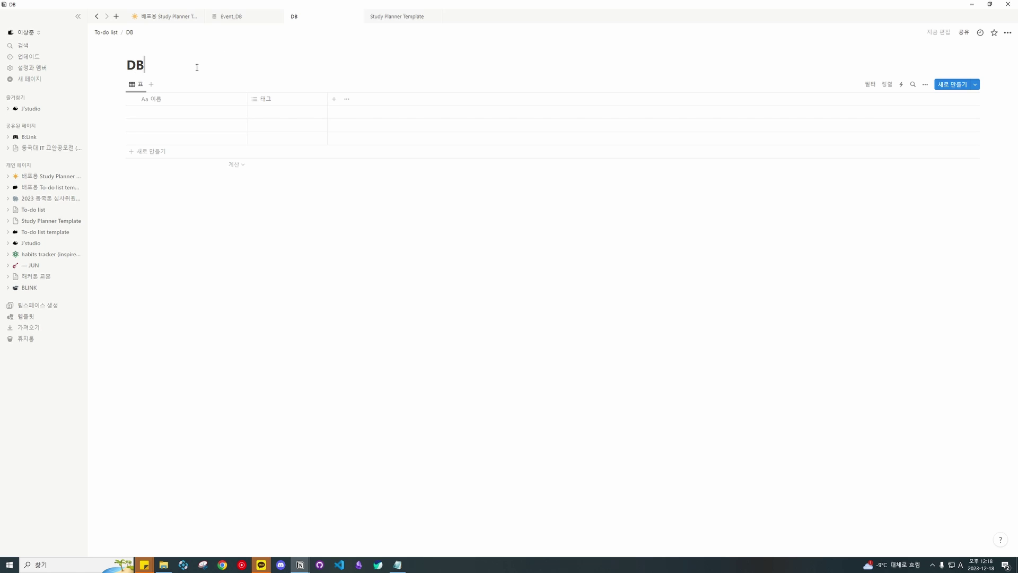
key("BackSpace")
key("BackSpace")
type("Event_DB")
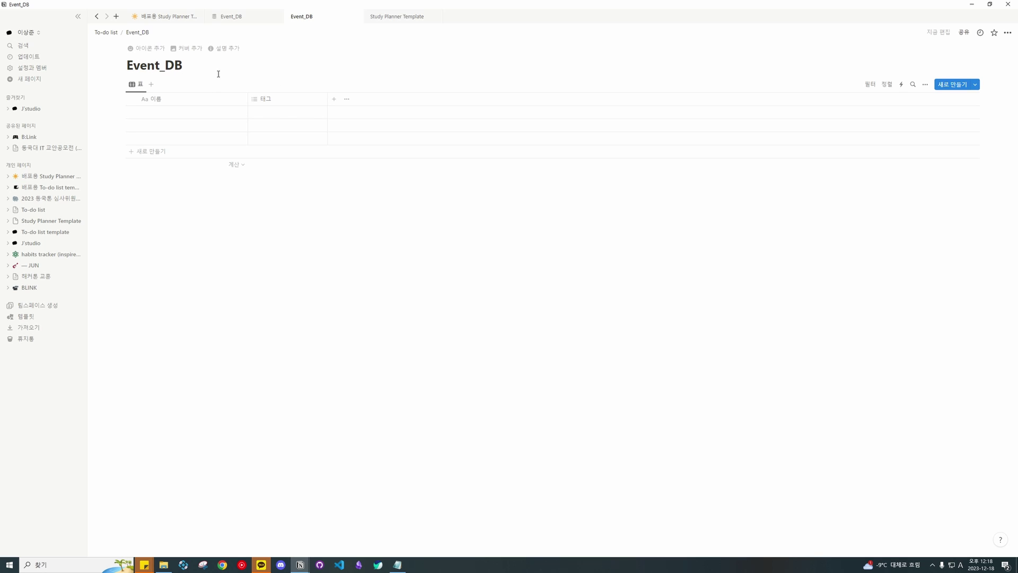
Step: Delete the default 태그 property from the Event_DB table
left_click(281, 100)
left_click(307, 104)
left_click(302, 103)
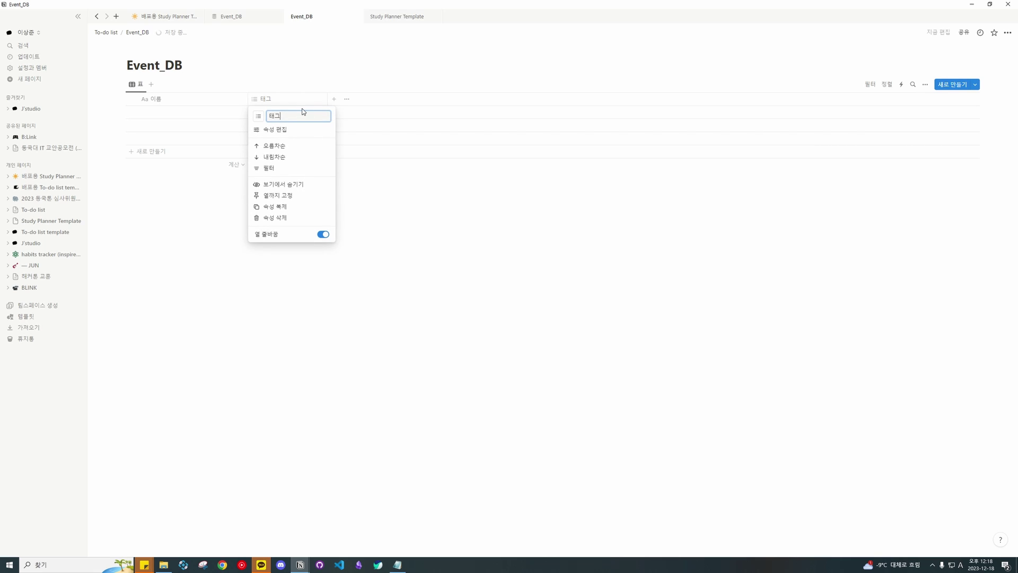
left_click(293, 219)
left_click(520, 293)
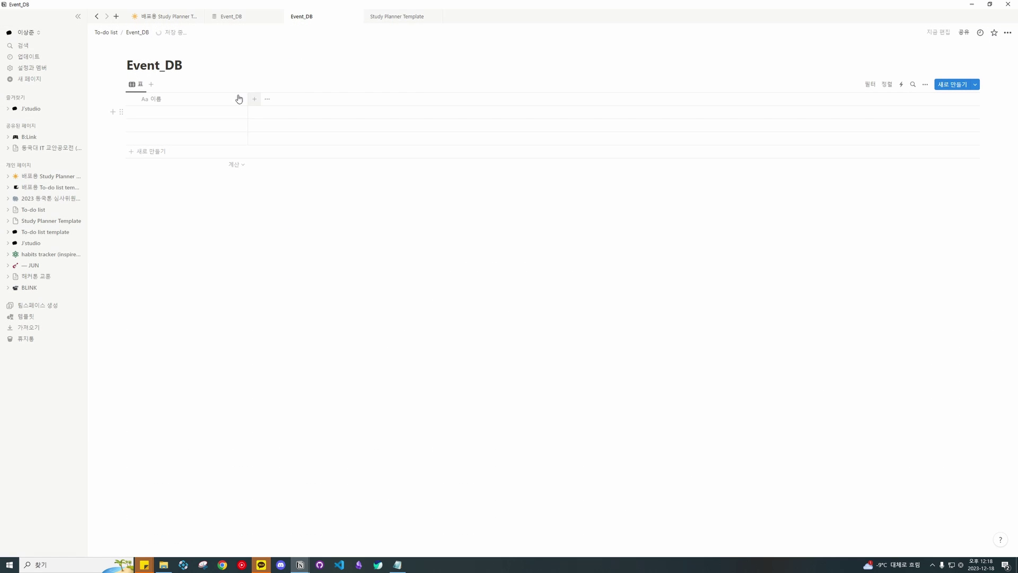
Step: Rename the 이름 title property to 할일 또는 일정
left_click(196, 106)
type("gk")
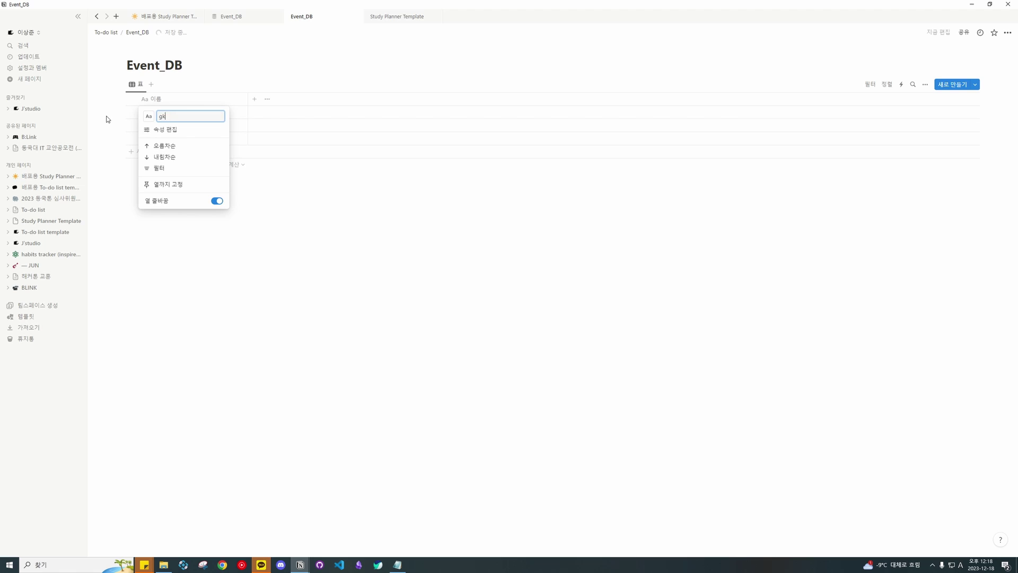
key("BackSpace")
key("Hangul")
type("할이")
type("ㄹ 또는 일정")
left_click(313, 118)
Step: Add a date property to Event_DB, keeping its default name 날짜
left_click(254, 100)
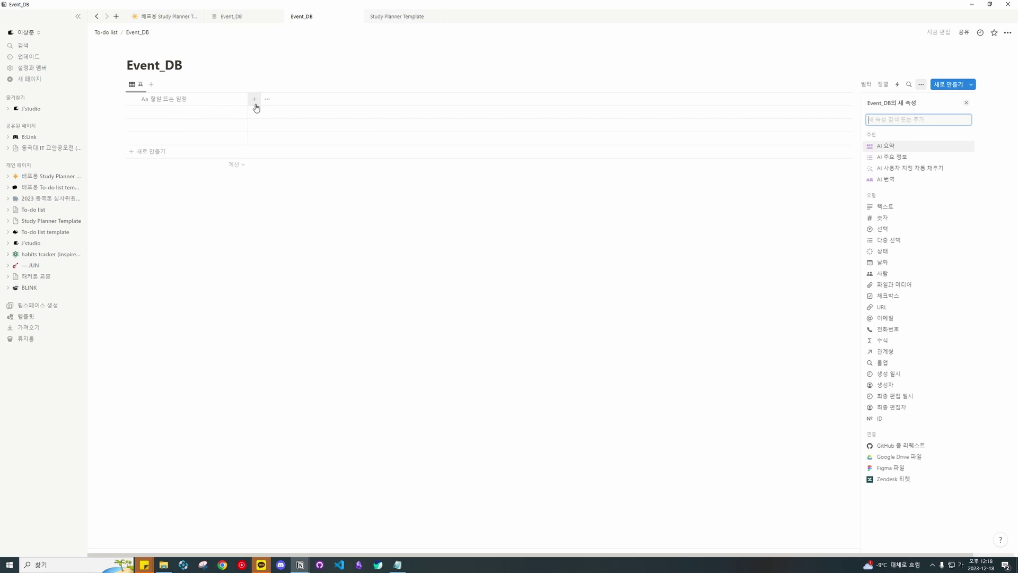
left_click(904, 264)
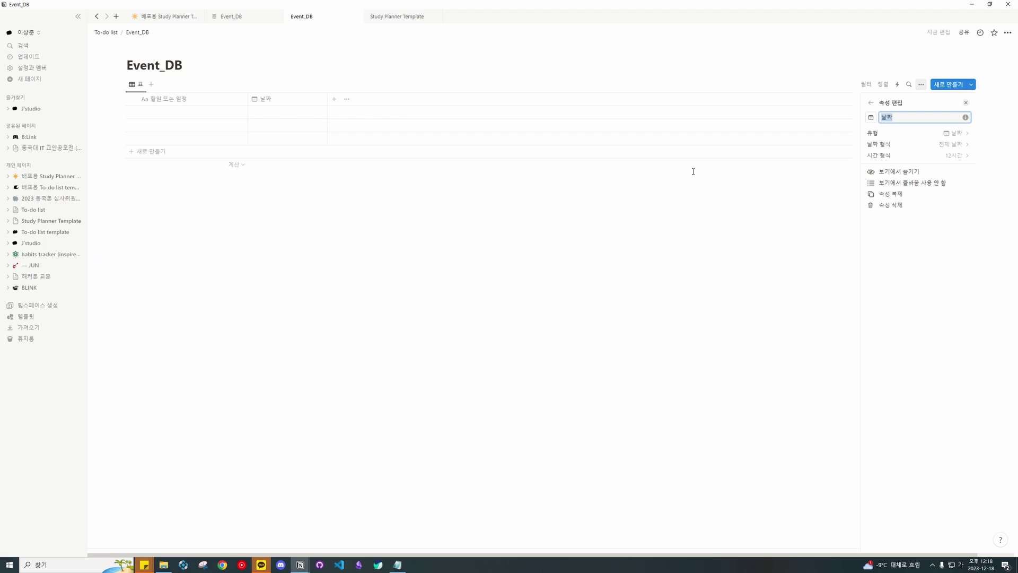
left_click(871, 103)
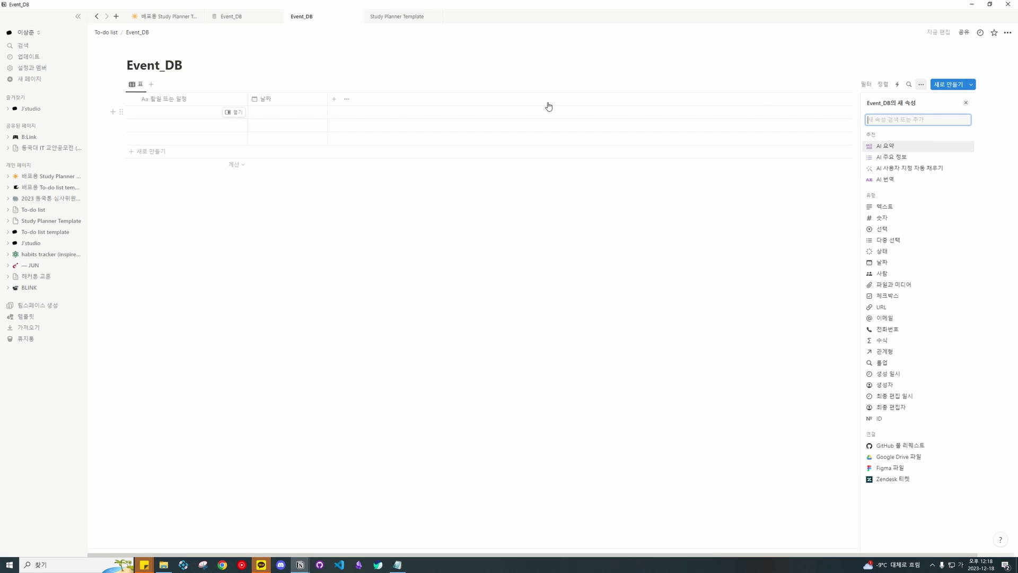
left_click(344, 105)
Step: Add a select-type (선택) property to Event_DB and name it 분류
left_click(335, 100)
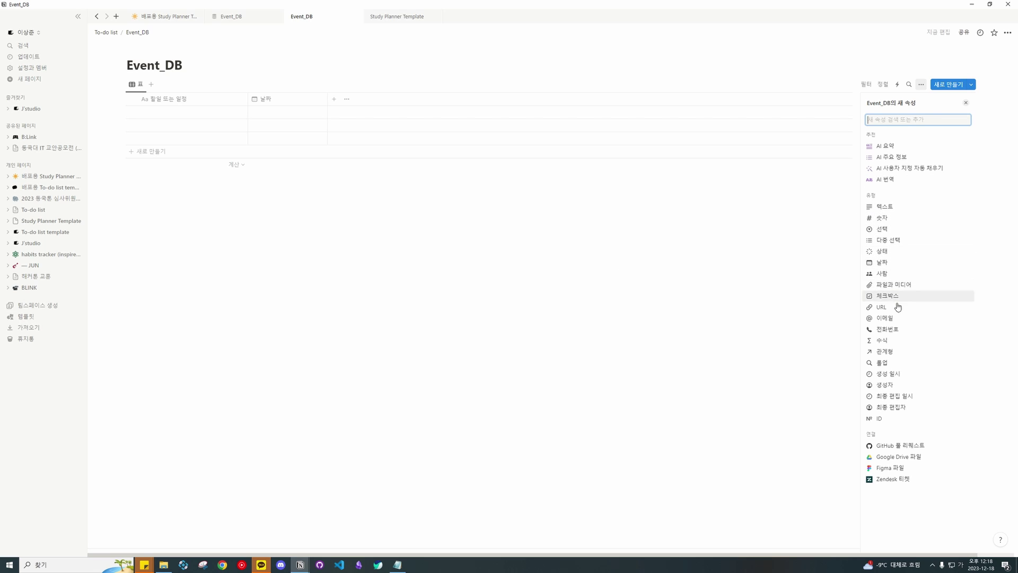
left_click(883, 229)
left_click(371, 100)
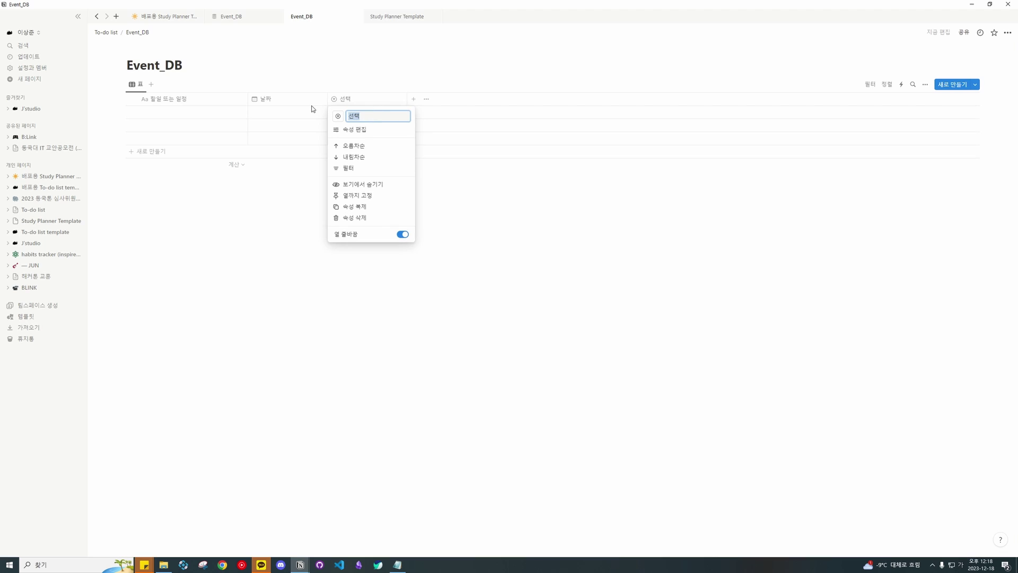
type("분류")
key("Return")
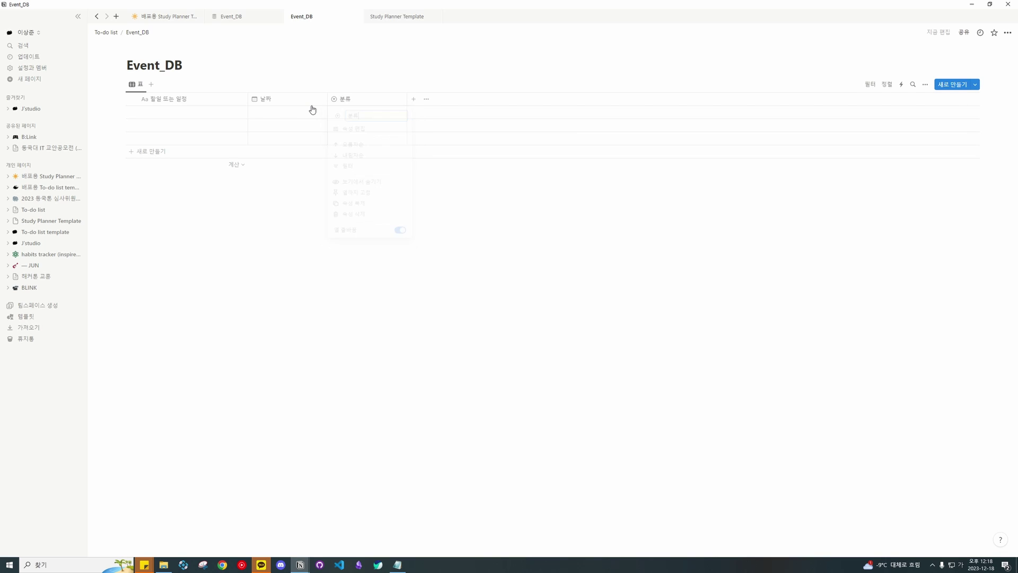
Step: Add a checkbox (체크박스) property to Event_DB and name it 완료
left_click(414, 100)
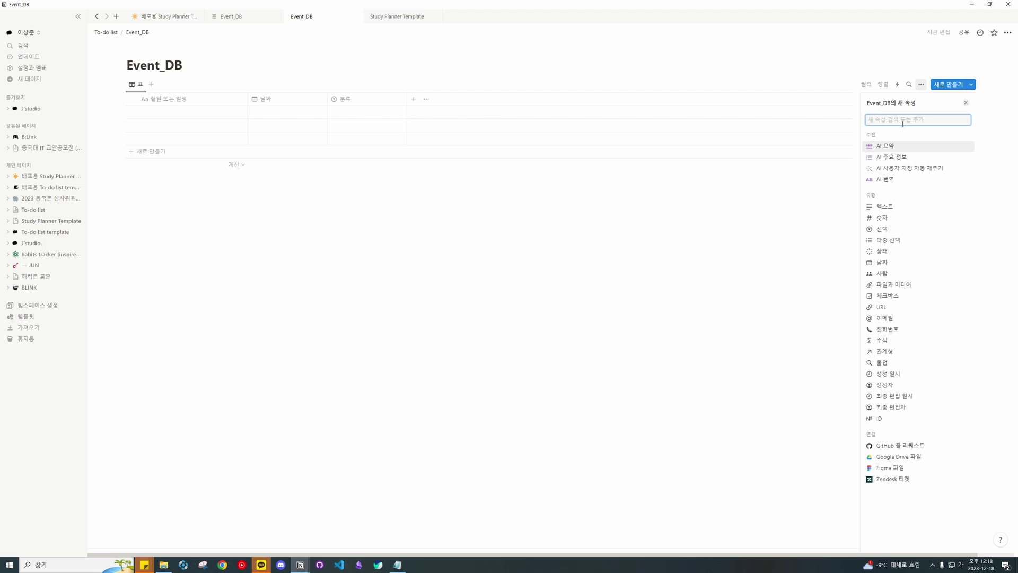
type("체크박스")
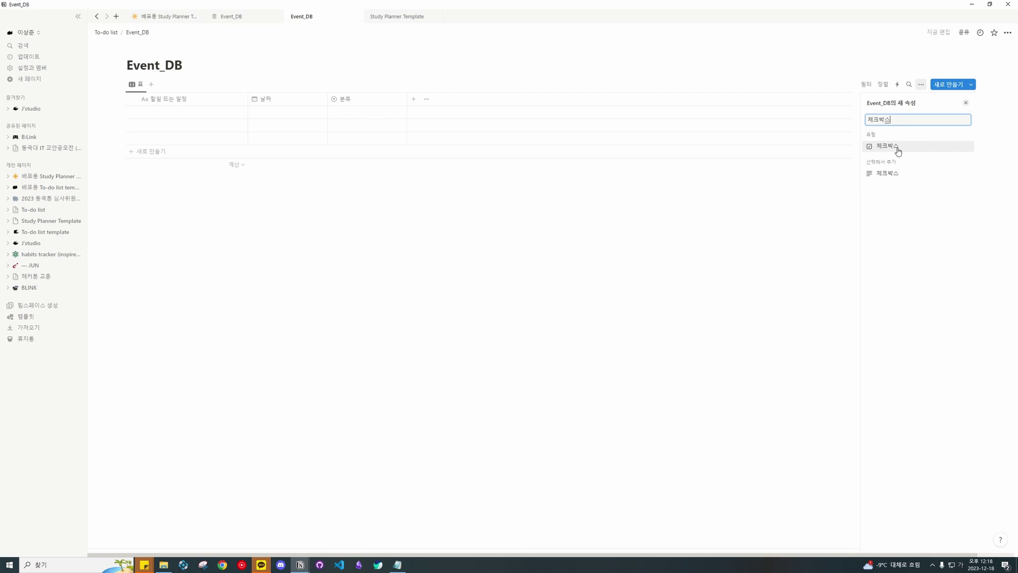
left_click(898, 150)
left_click(438, 98)
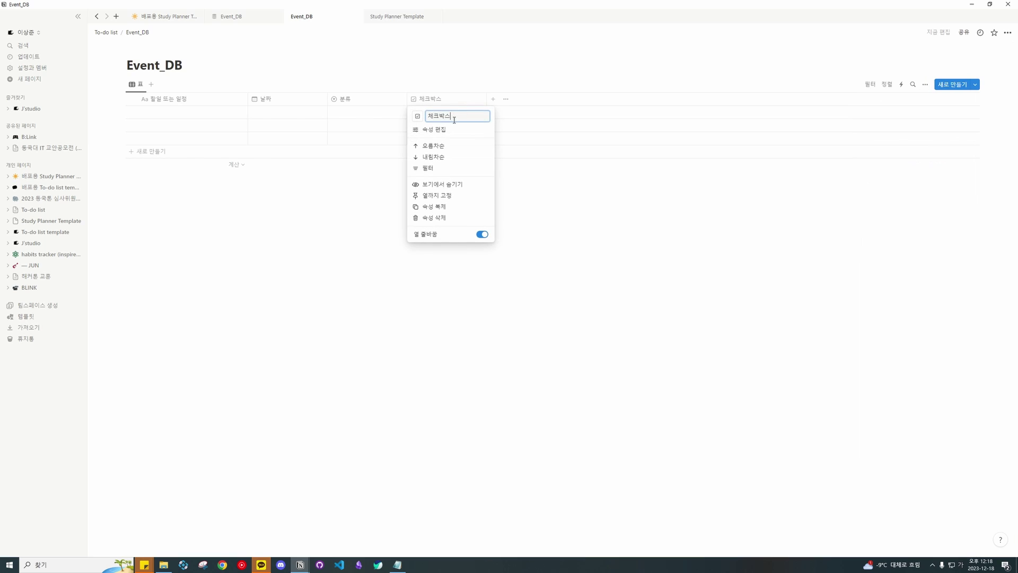
type("완료")
key("Return")
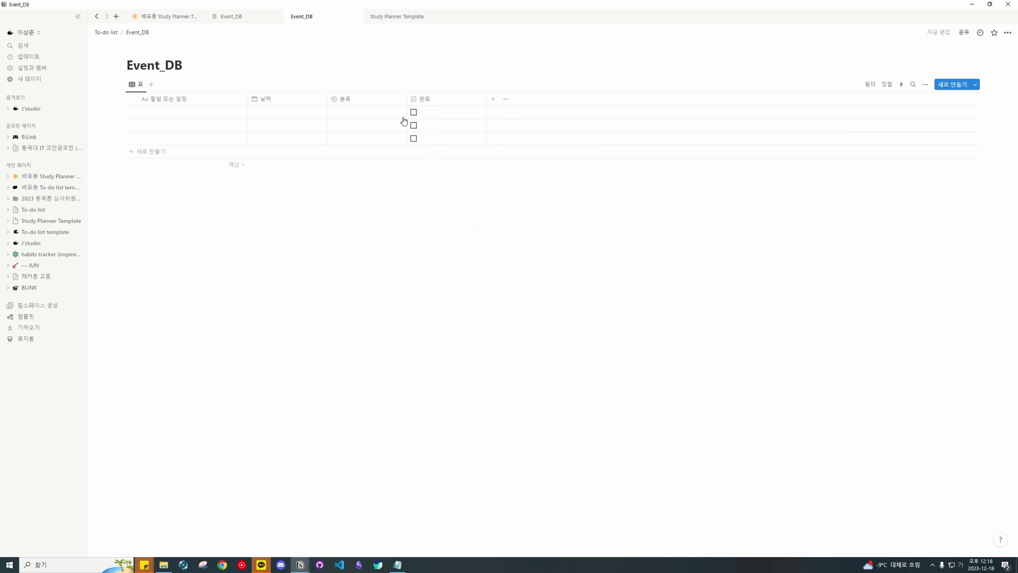
Step: Add a second checkbox (체크박스) property to Event_DB and name it 보류
left_click(494, 100)
type("ㅊ")
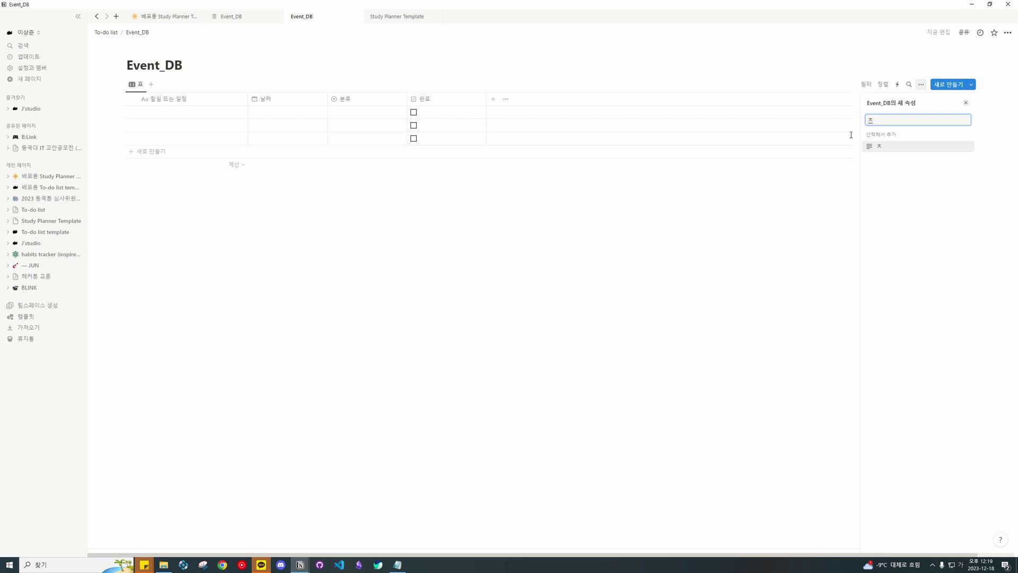
type("ㅔ크")
left_click(915, 148)
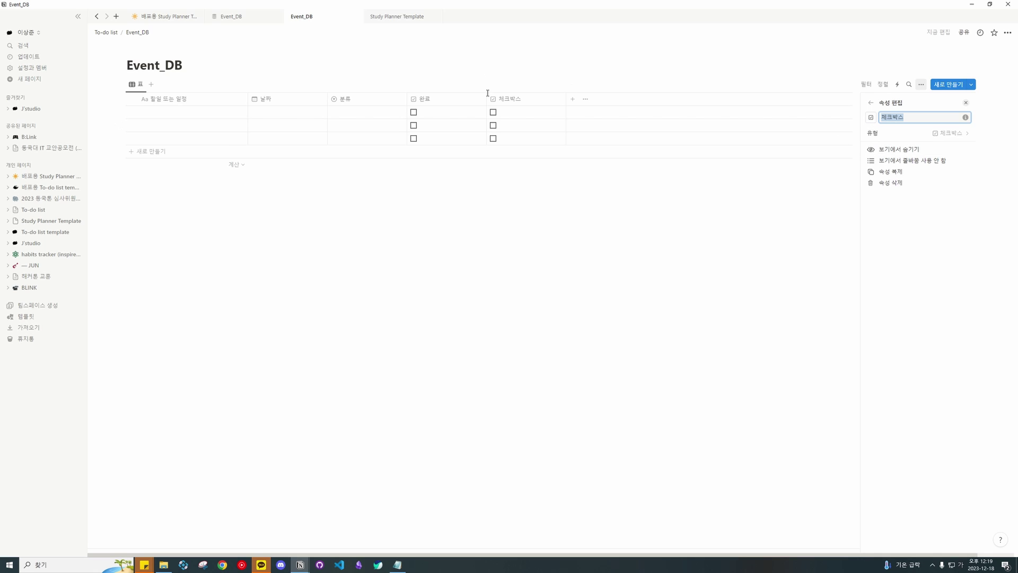
left_click(489, 95)
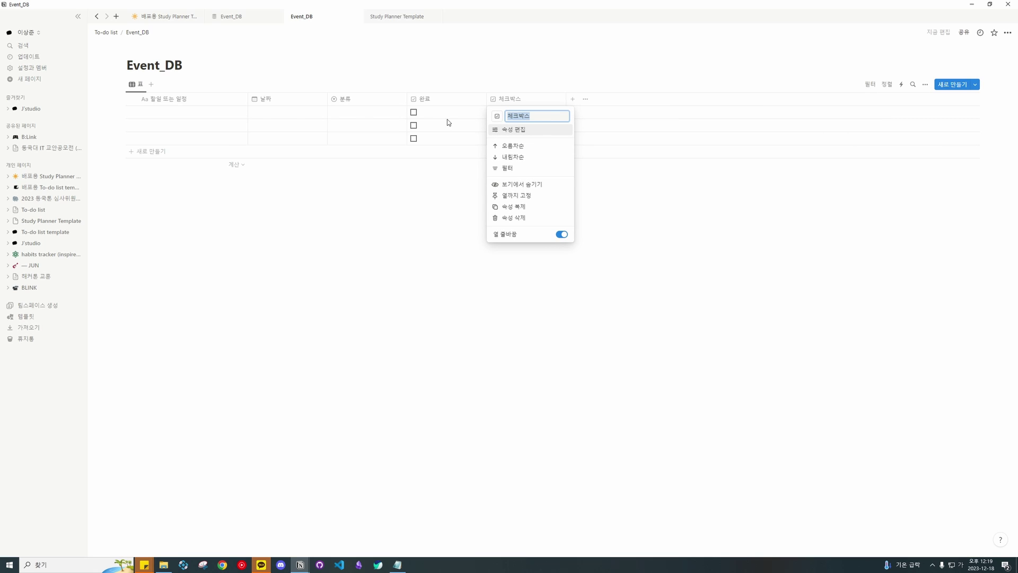
type("보류")
key("Return")
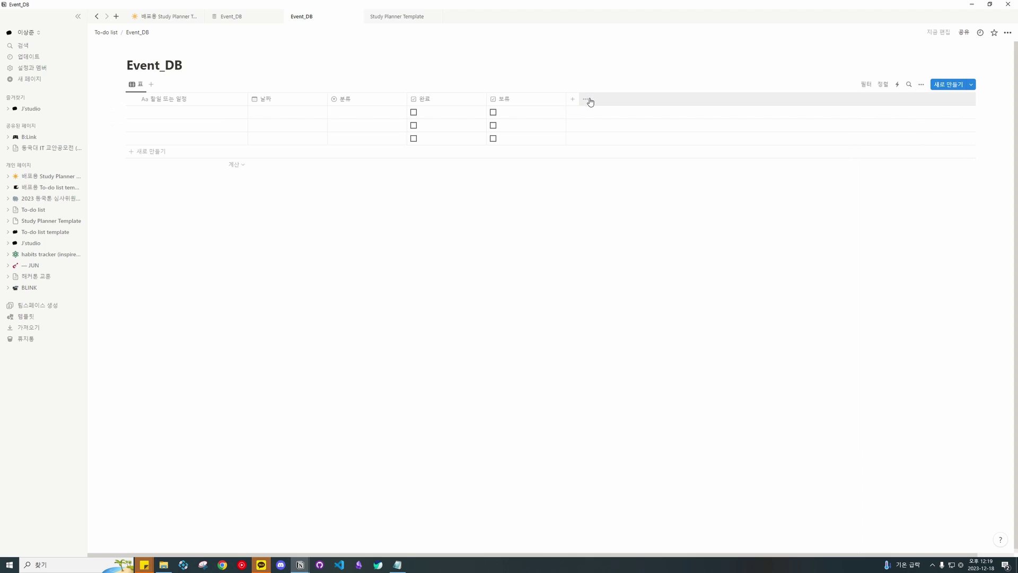
Step: Add a created-time (생성 일시) property after 보류
left_click(572, 100)
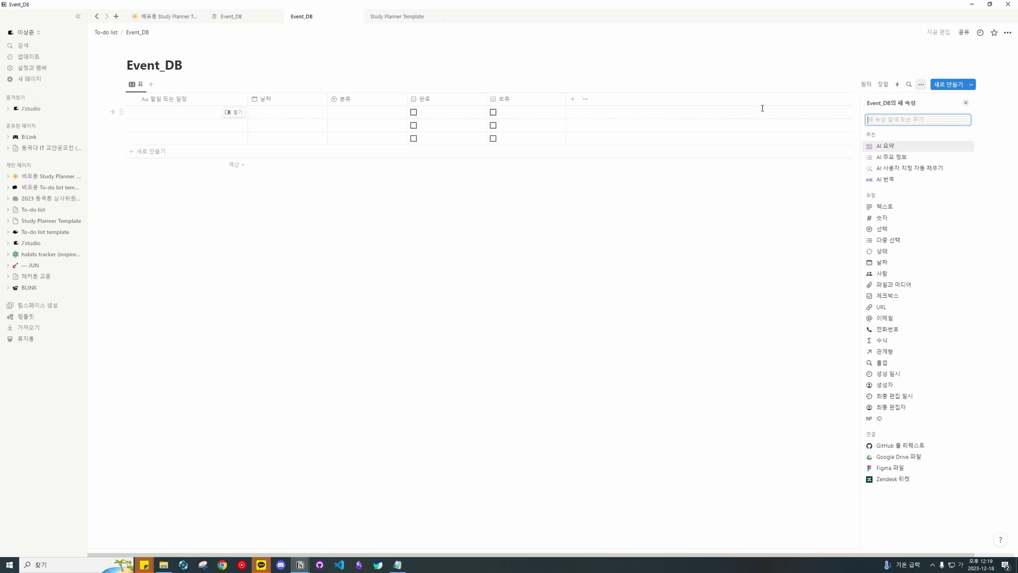
left_click(887, 122)
type("생성일시")
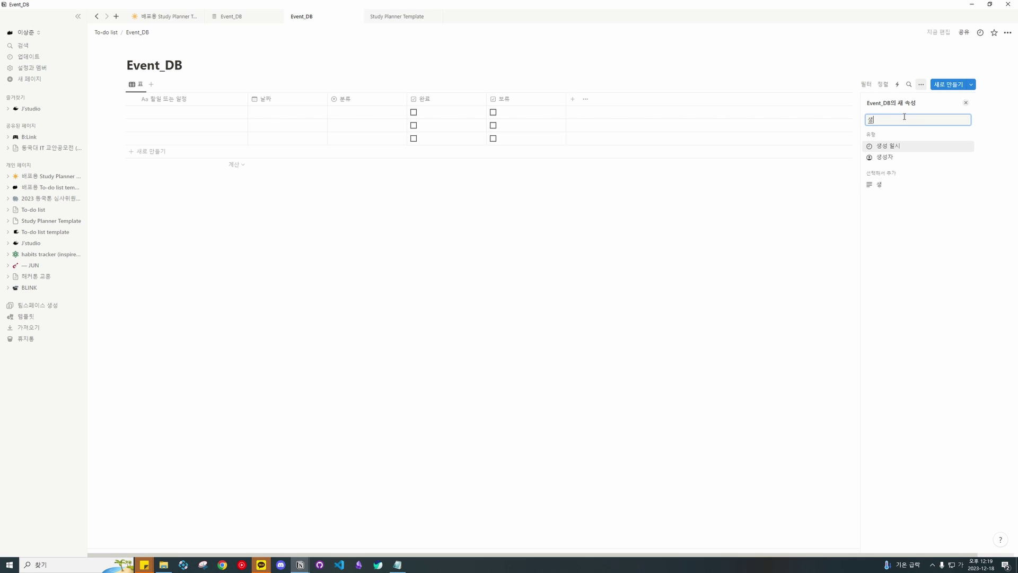
left_click(896, 147)
left_click(432, 81)
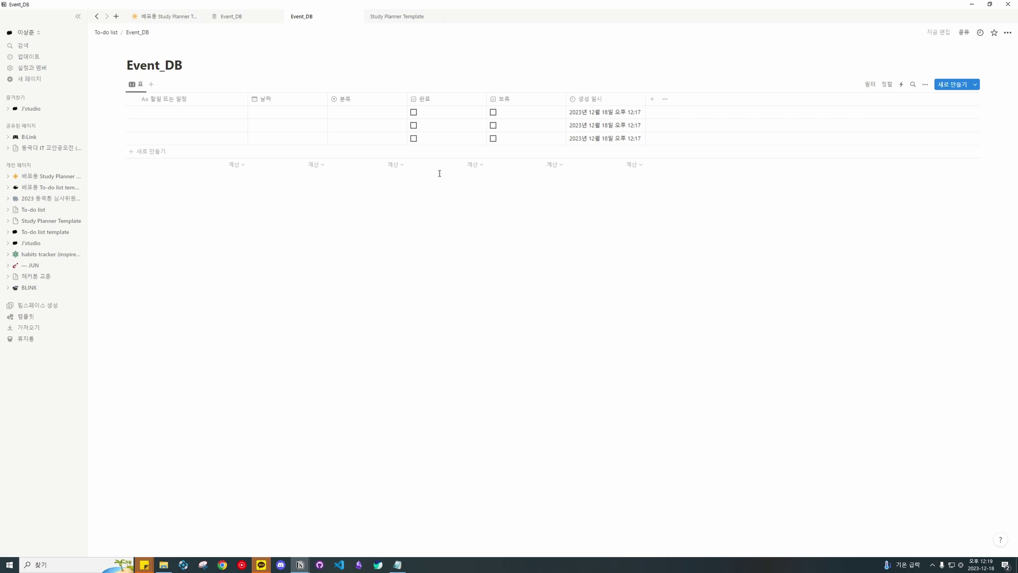
Step: Delete the default blank rows from the Event_DB table
left_click(121, 112)
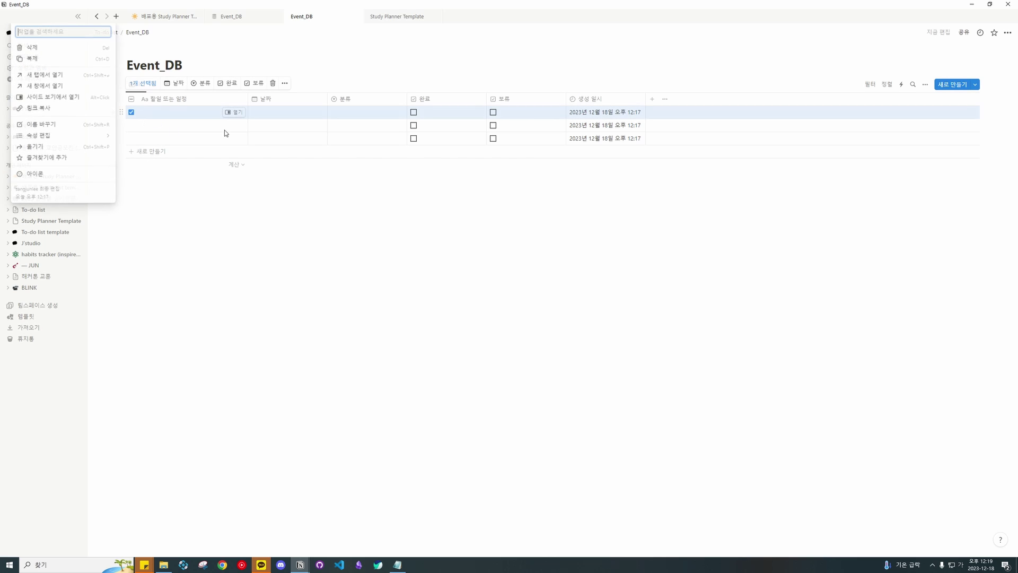
key("Delete")
left_click(130, 112)
key("Delete")
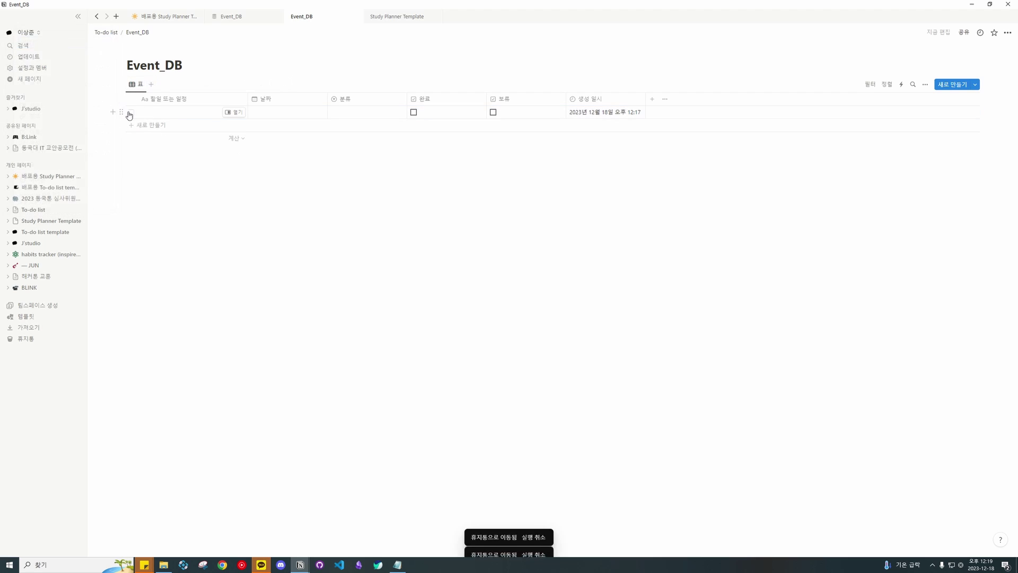
Step: Create a new Event_DB entry titled 오늘 할일 and set its 날짜 to December 18, 2023
left_click(230, 124)
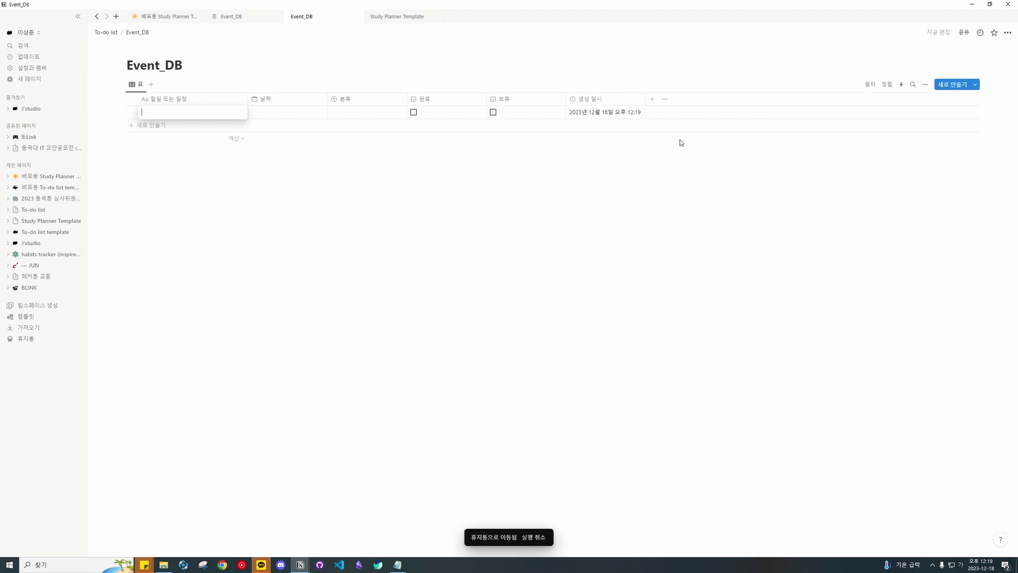
left_click(234, 112)
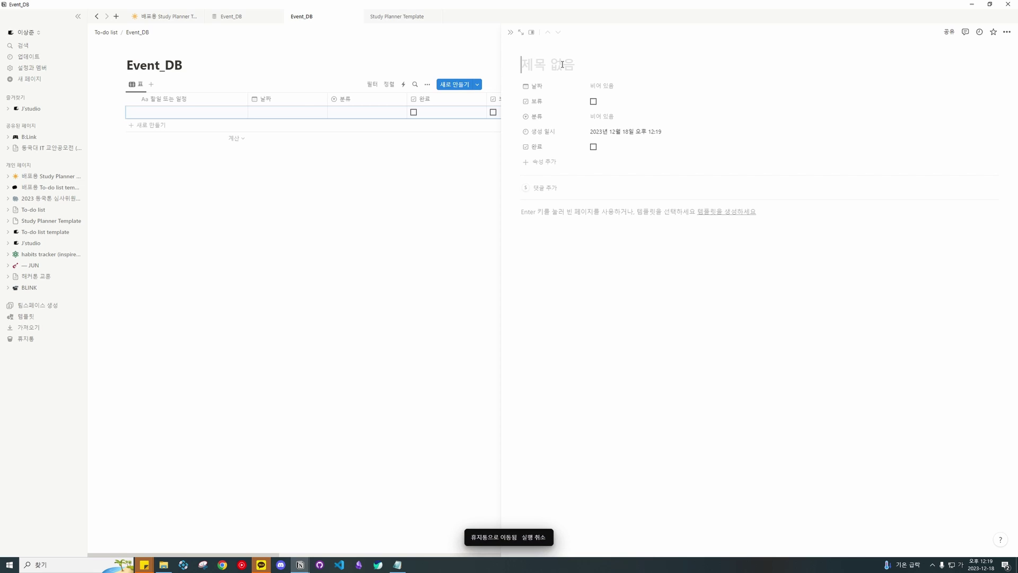
type("오늘 할일")
left_click(605, 86)
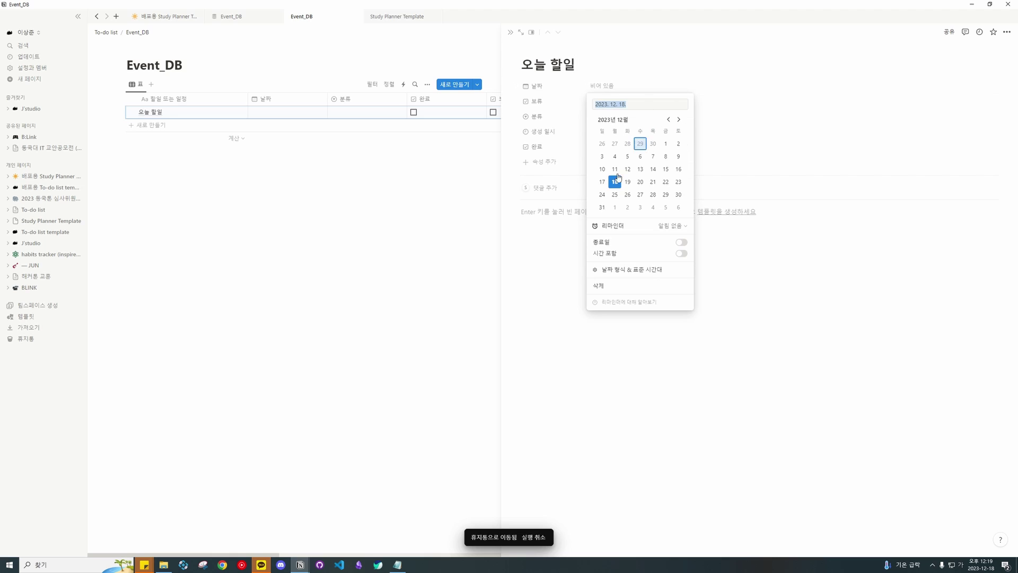
left_click(615, 181)
left_click(567, 254)
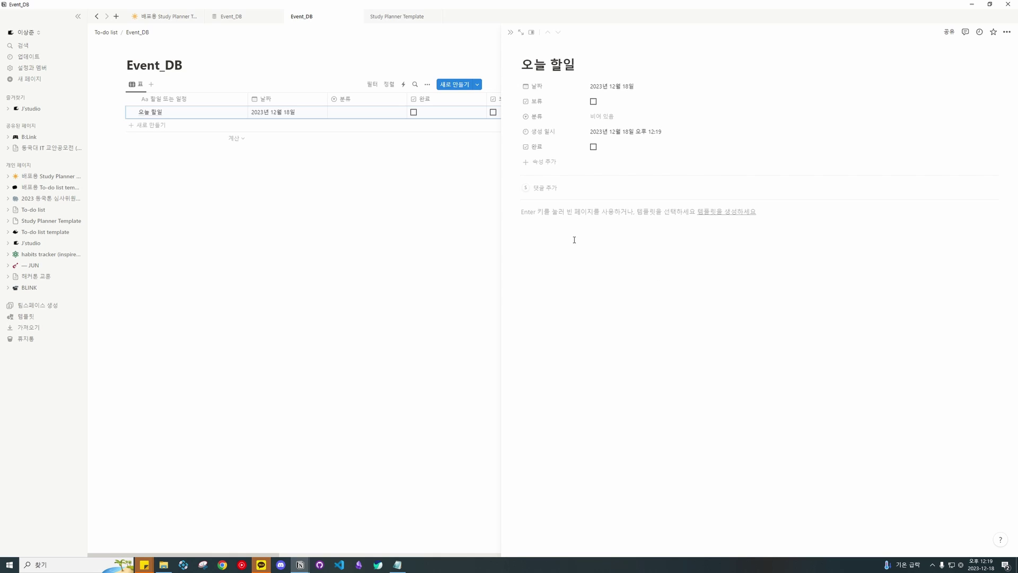
Step: Set the entry's 분류 to a new option 마음대로 and change its title to 오늘 할일1
left_click(626, 118)
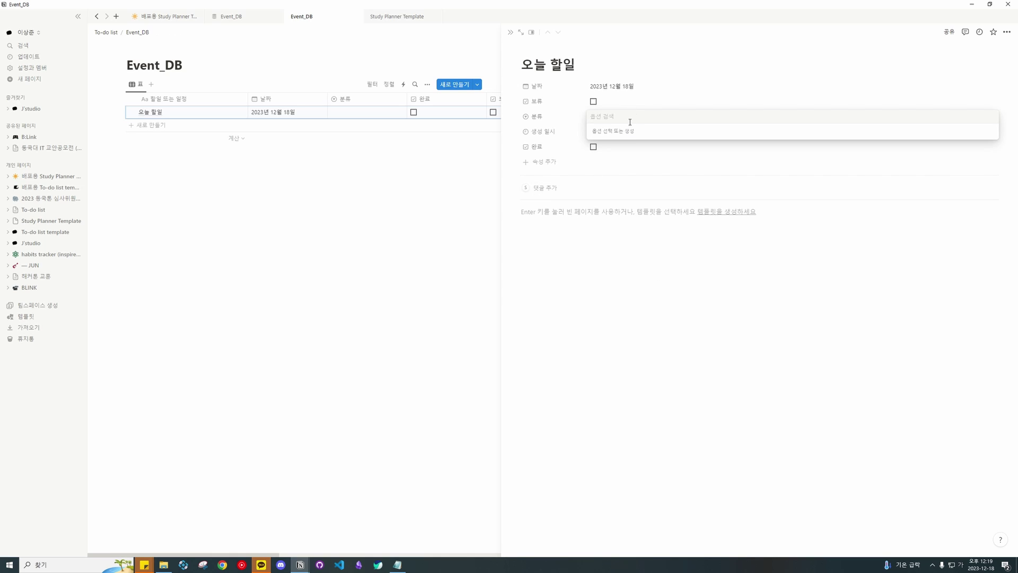
type("마음대로")
key("Return")
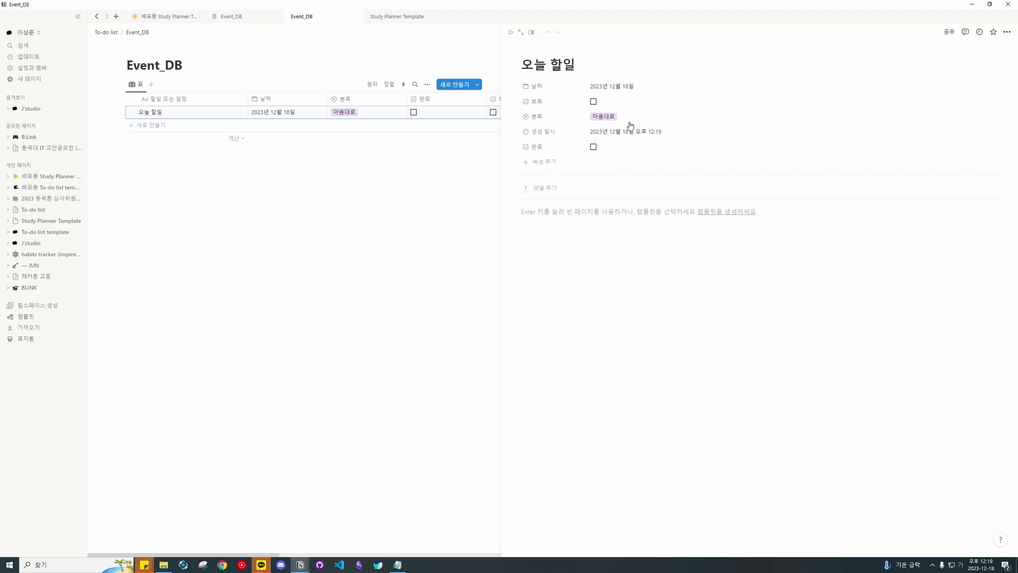
left_click(612, 64)
Step: Add Event_DB entries 오늘 할일2 and 오늘 할일3, both dated December 18, 2023 with 분류 set to 마음대로
left_click(166, 125)
left_click(166, 125)
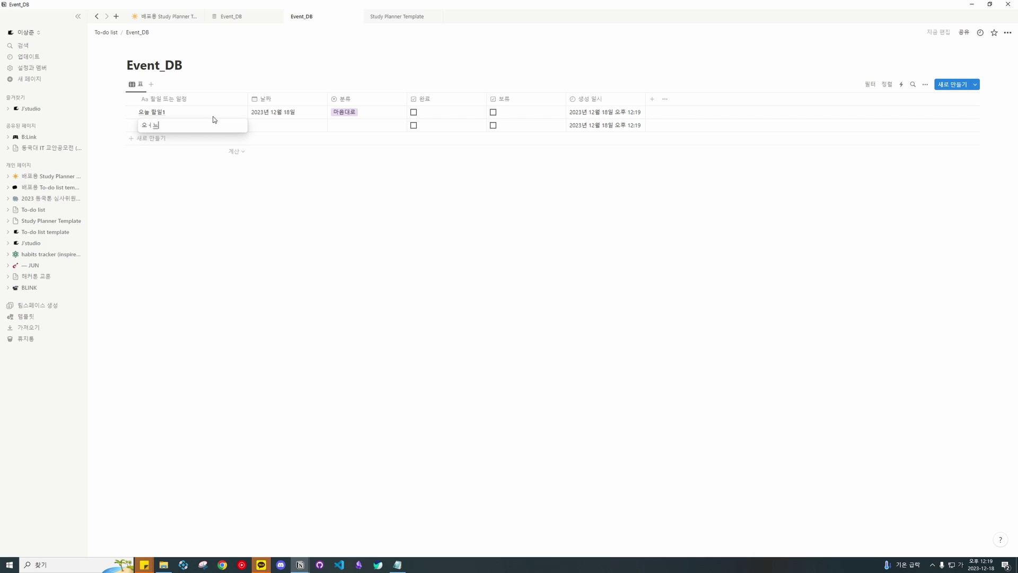
type("오늘 할일3")
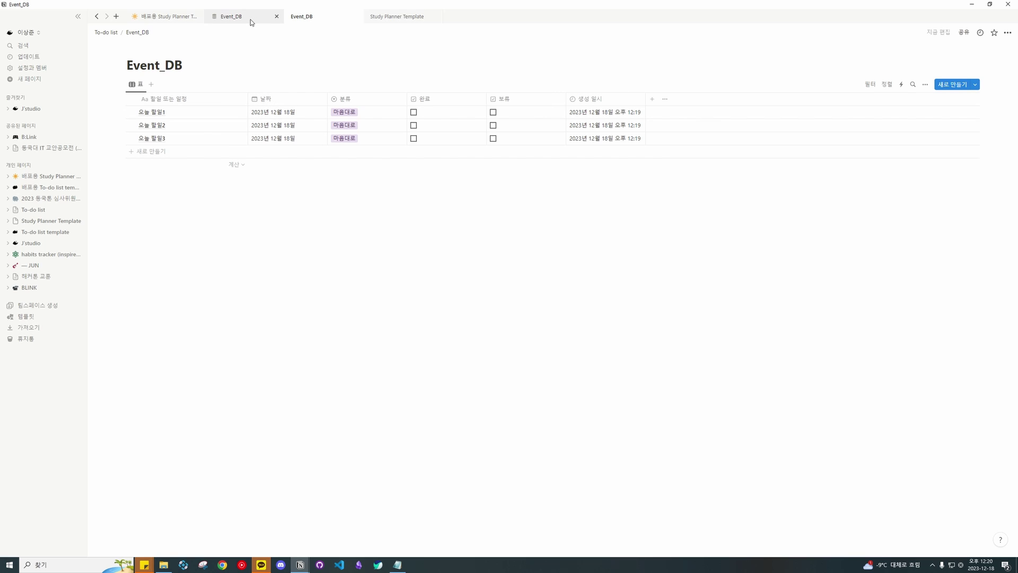
Step: Return from Event_DB to its parent To-do list page
left_click(109, 35)
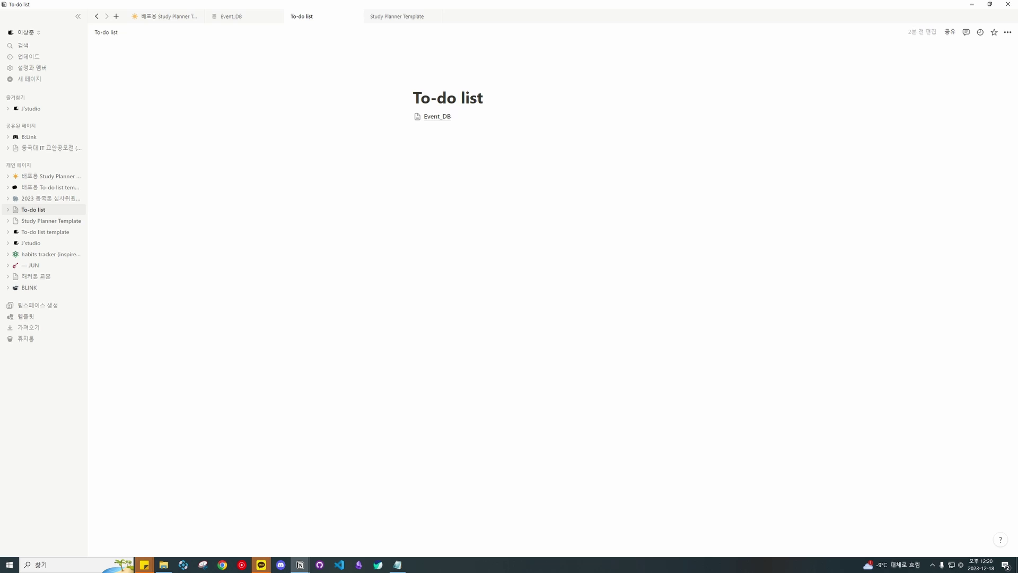
left_click_drag(1, 80, 0, 18)
left_click(490, 122)
type("/2")
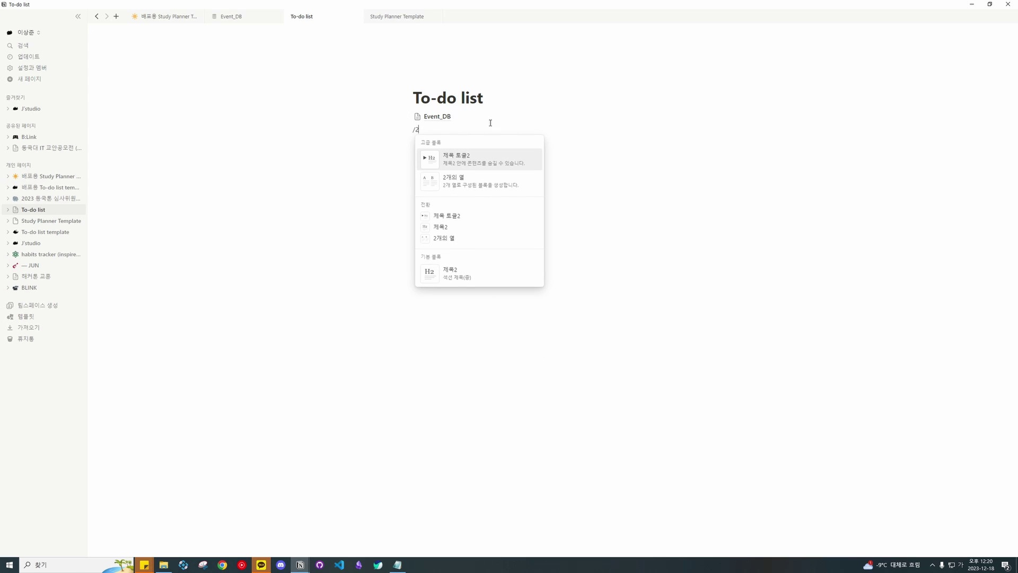
key("Down")
key("Return")
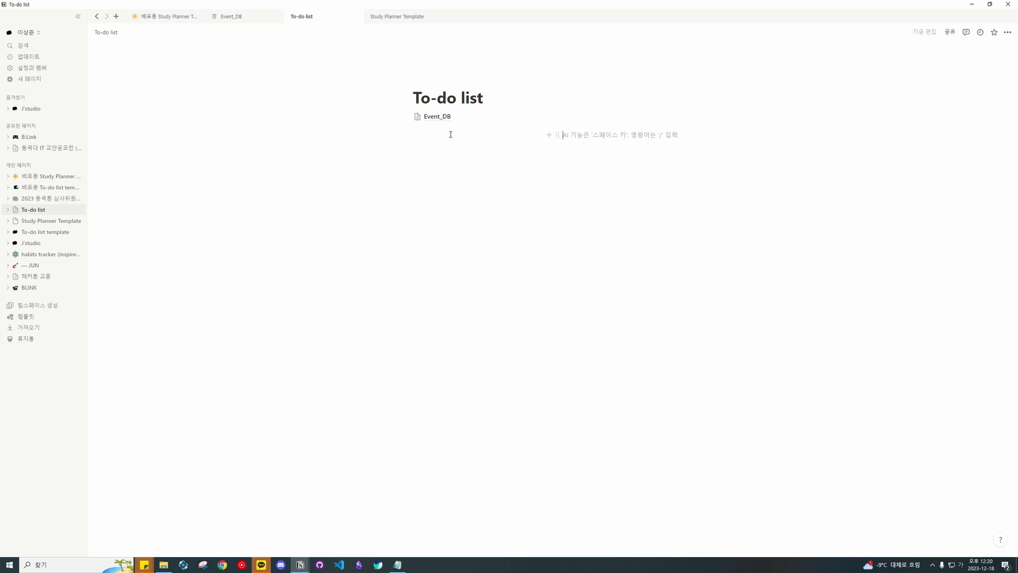
left_click(596, 141)
key("BackSpace")
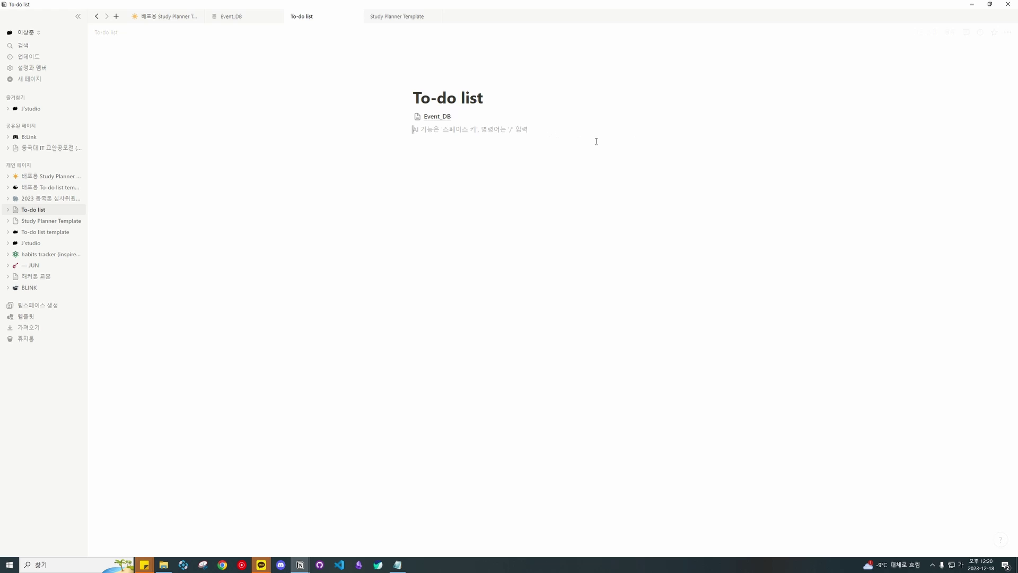
Step: Insert a two-column block below the Event_DB link on the To-do list page
type("/")
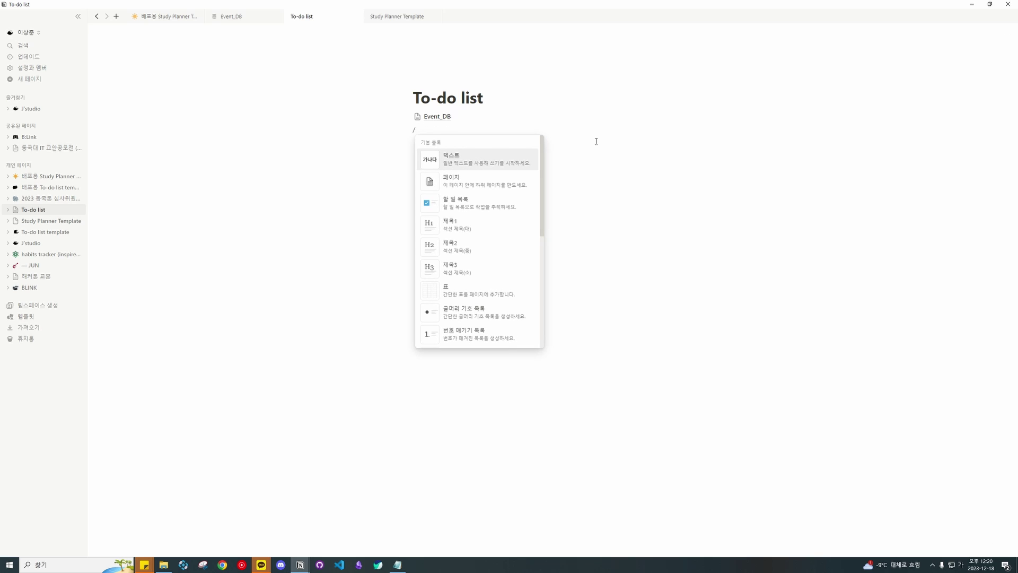
type("2")
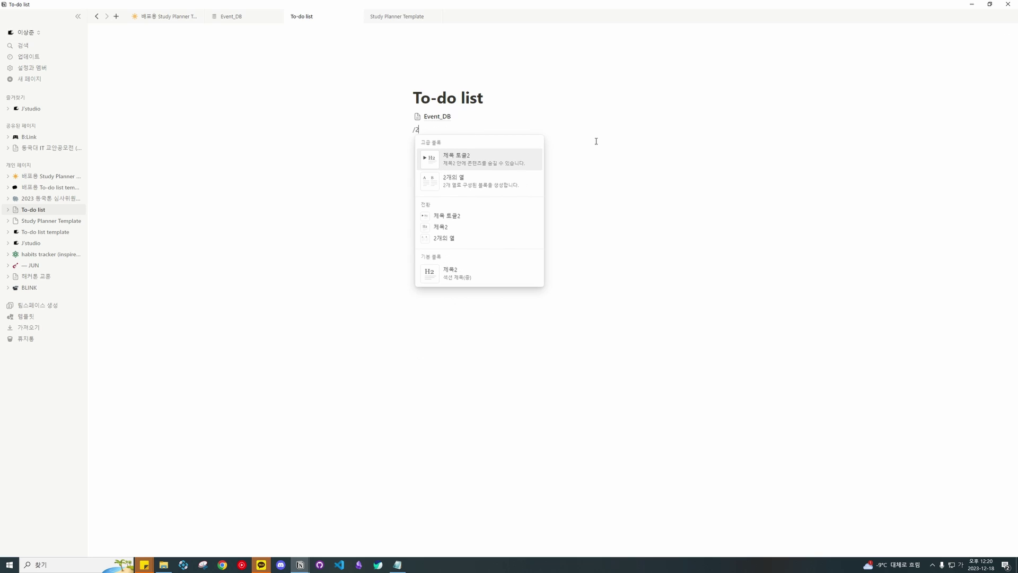
left_click(470, 185)
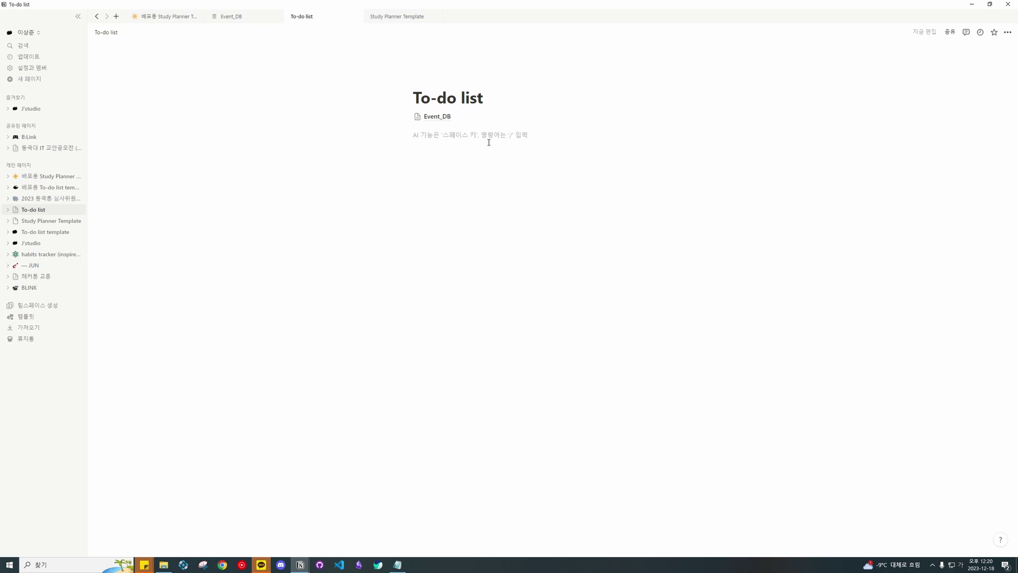
Step: Add a level 3 heading reading To-do list in the first column
type("### ")
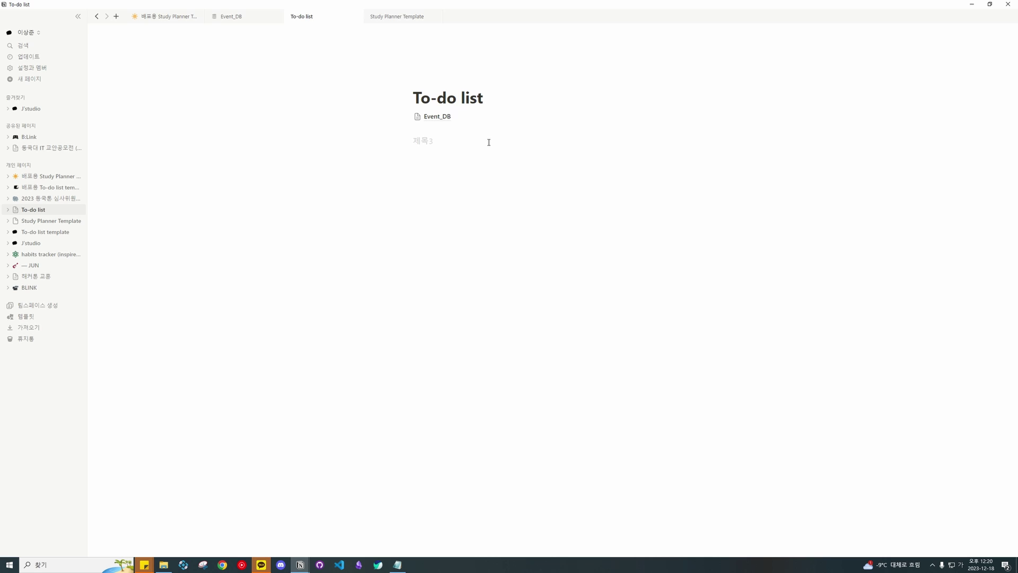
type("ㅆ")
key("BackSpace")
key("Hangul")
type("To-do list")
Step: Add a level 3 heading reading Parked in the second column
left_click(641, 140)
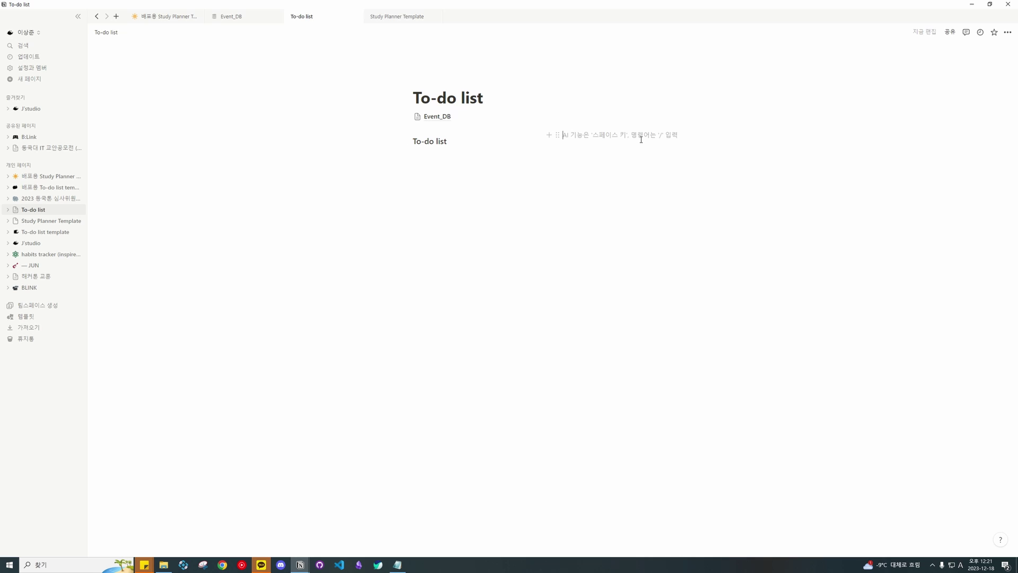
type("### ")
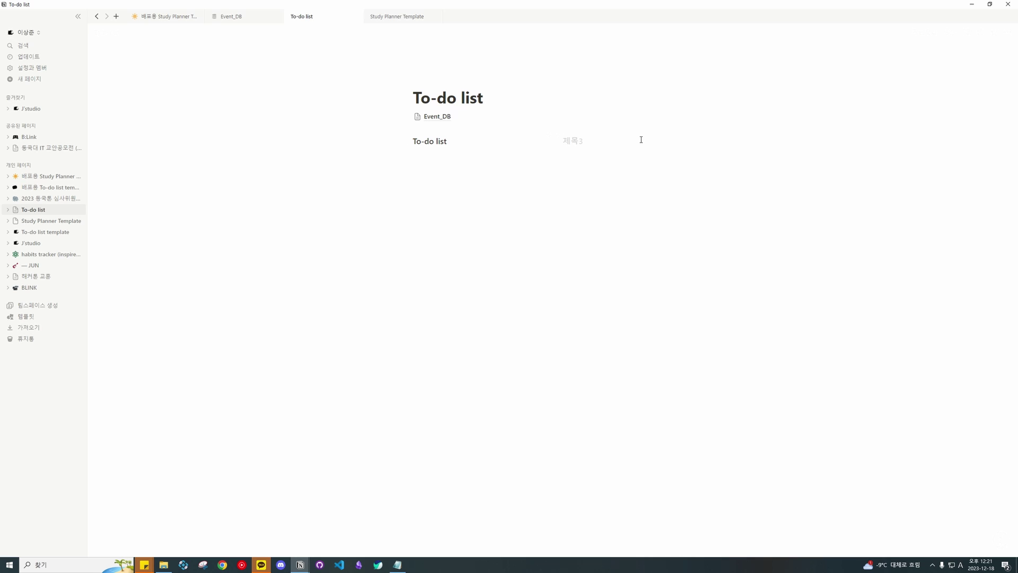
type("Parked")
key("Return")
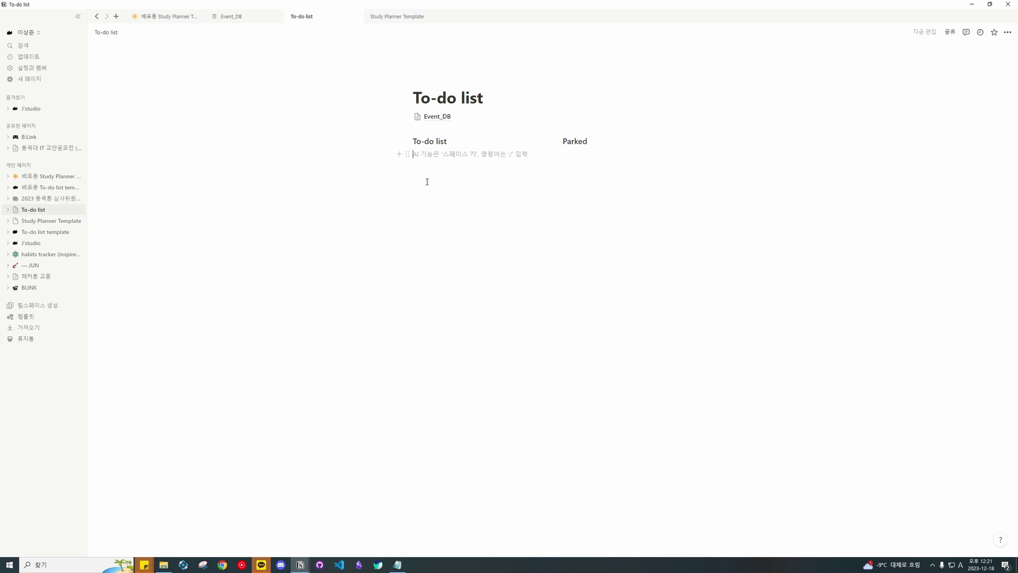
Step: Add a level 1 heading reading Monthly beneath the two columns, without an extra blank line after it
left_click(496, 206)
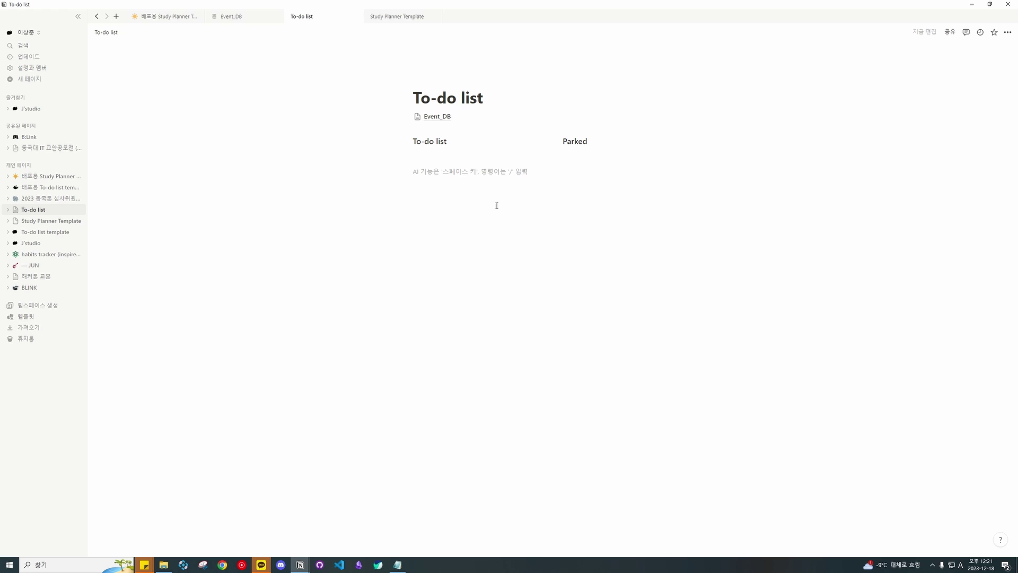
type("# ")
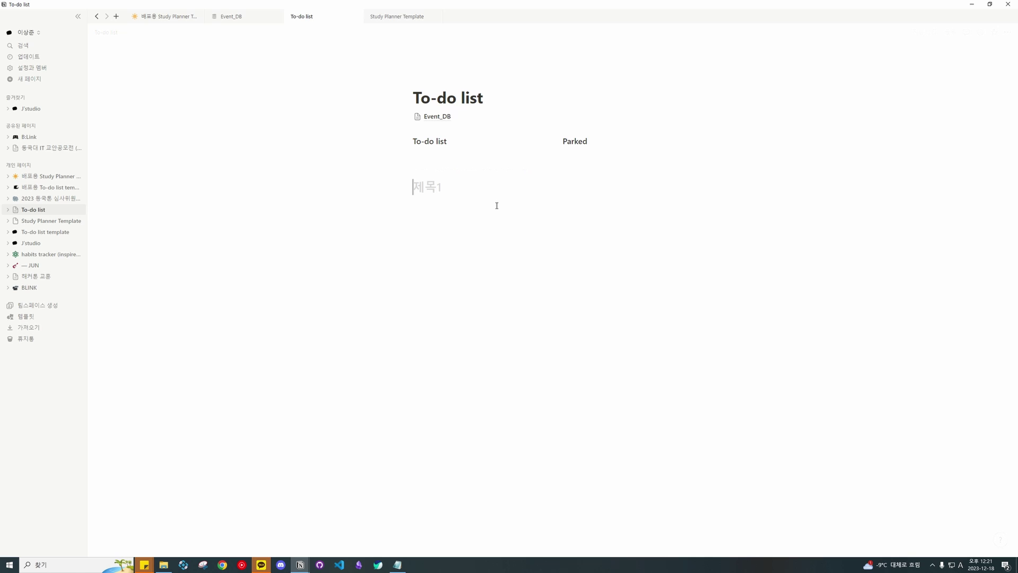
type("Monthly")
key("Return")
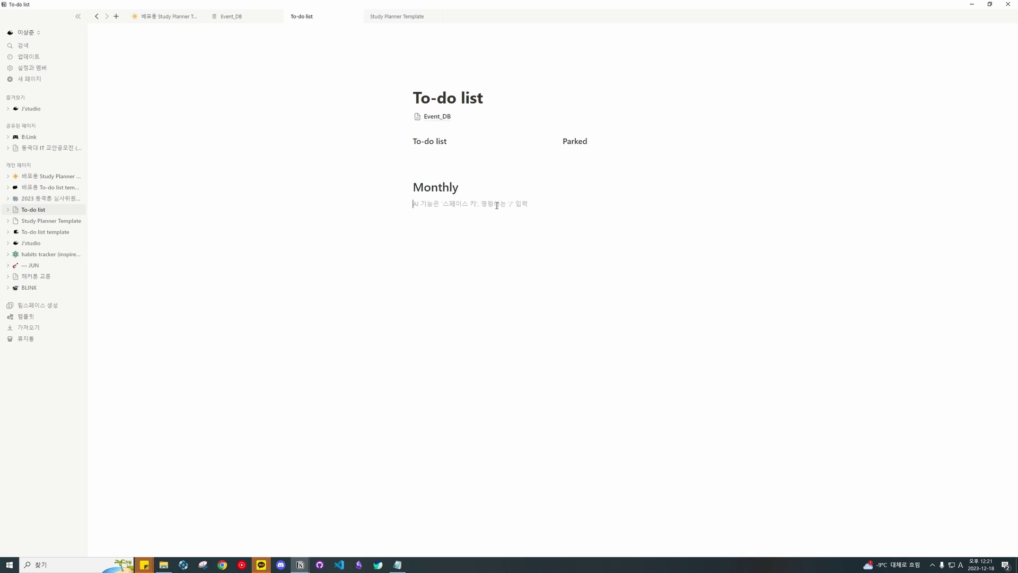
key("BackSpace")
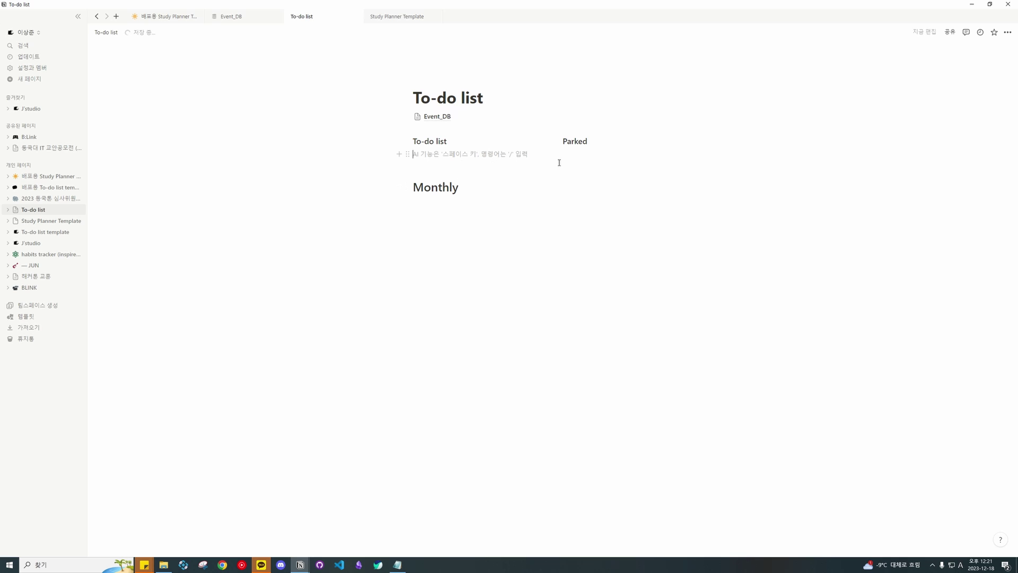
left_click(463, 216)
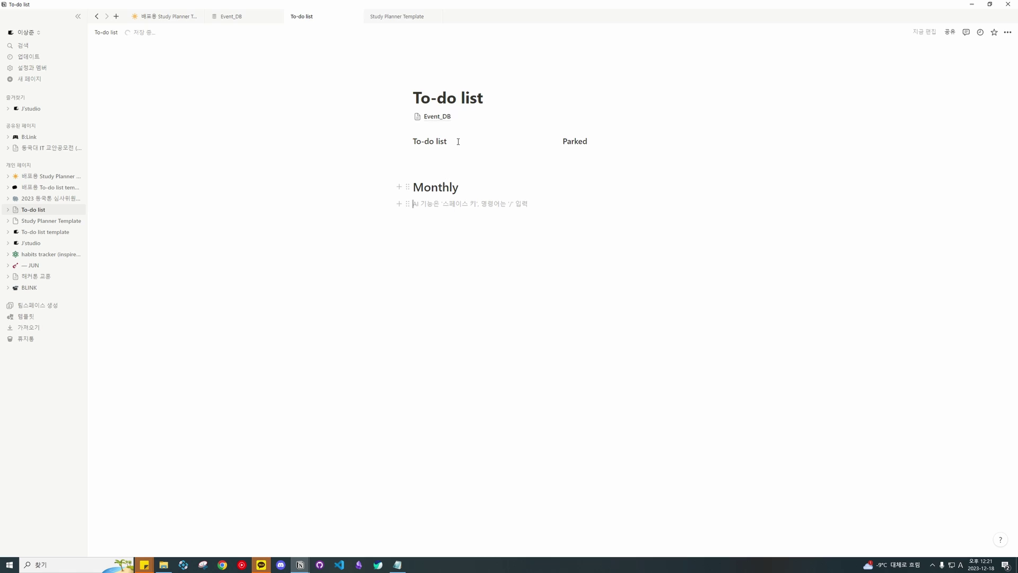
left_click(450, 153)
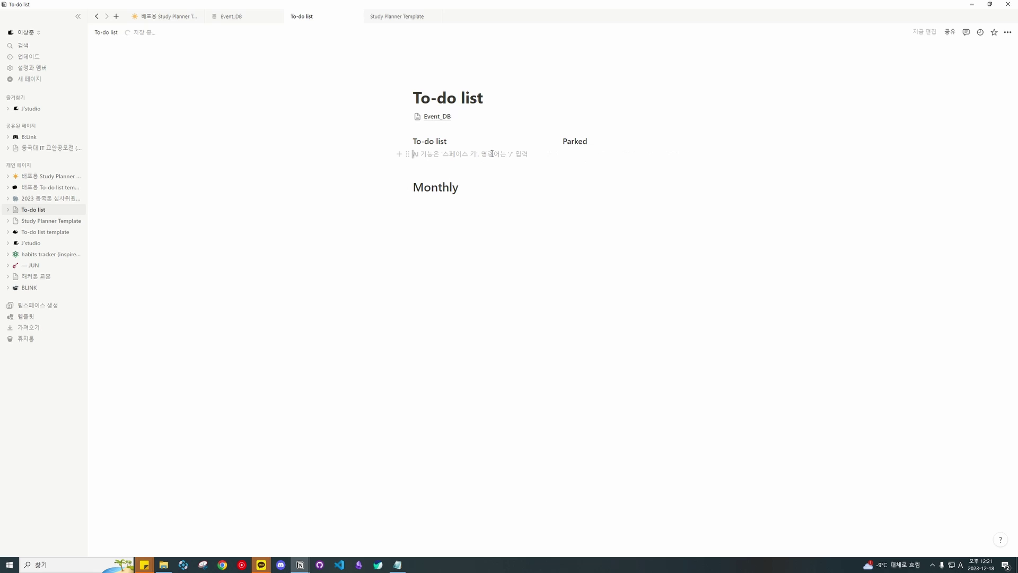
Step: Switch the To-do list page to full width and collapse the sidebar
left_click(1007, 33)
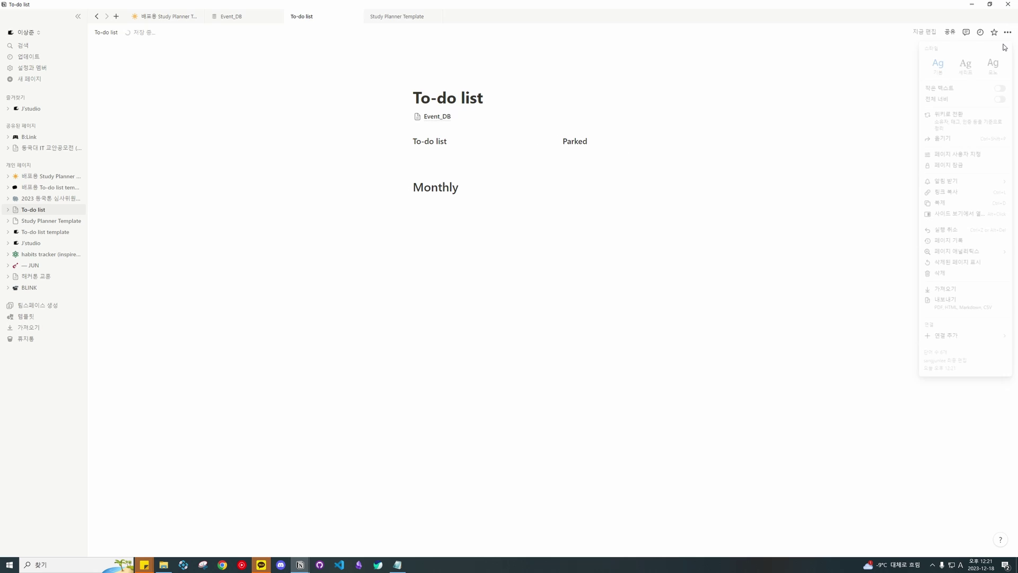
left_click(1000, 100)
left_click(189, 152)
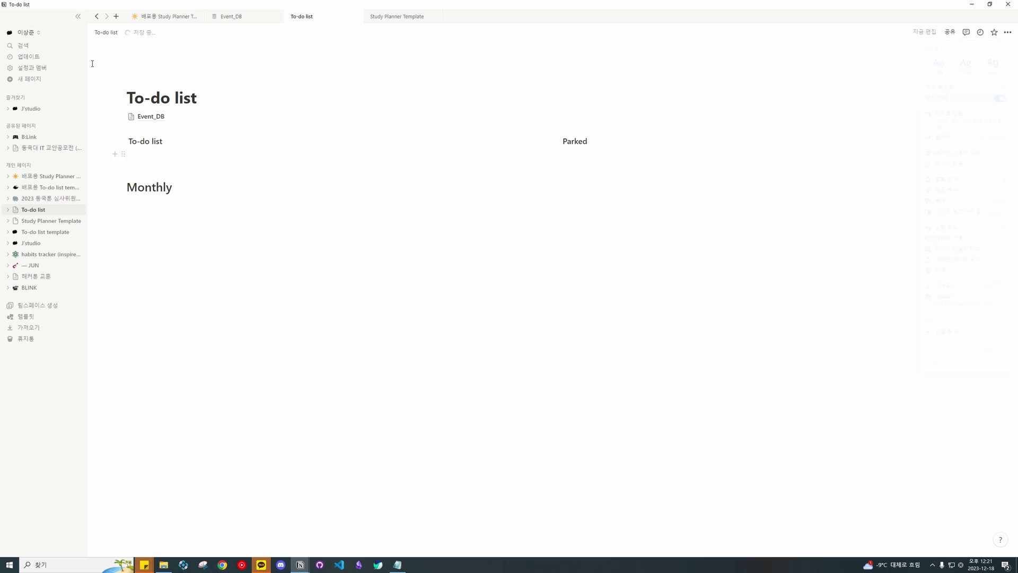
left_click(78, 16)
Step: Insert a database view under the To-do list heading, linked to this page's Event_DB as a new view with the board (보드) layout
left_click(196, 153)
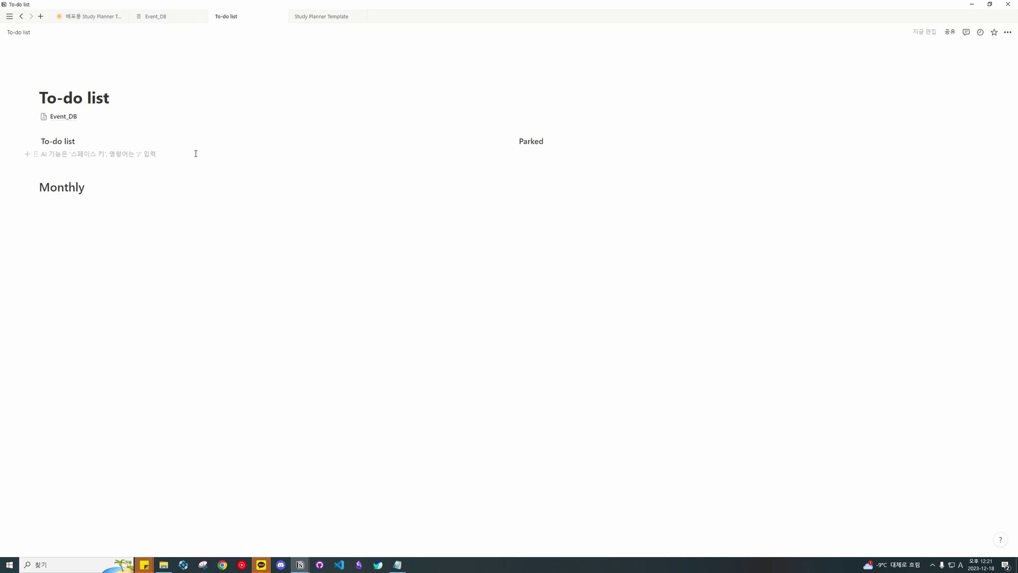
type("/")
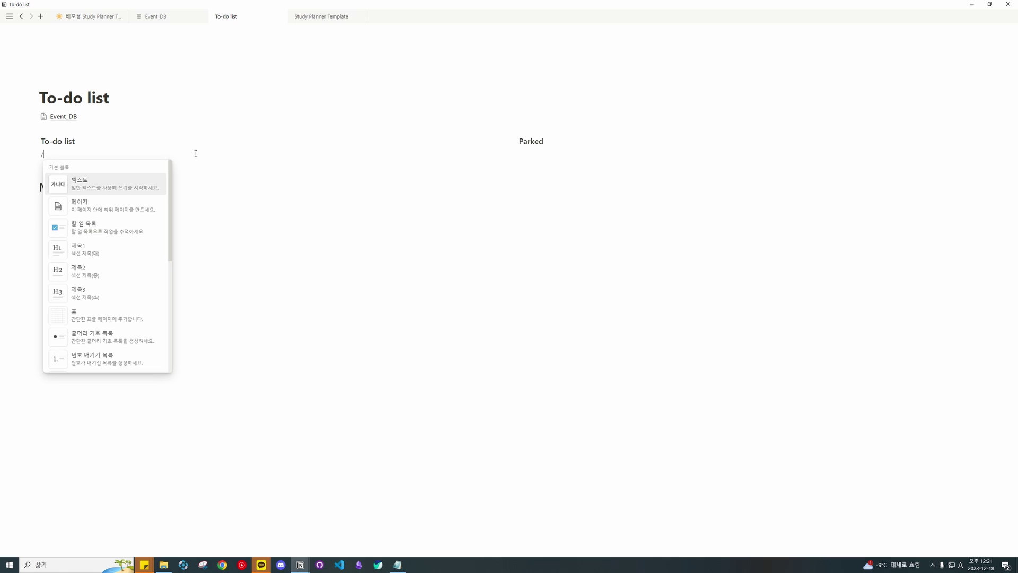
type("보드 보")
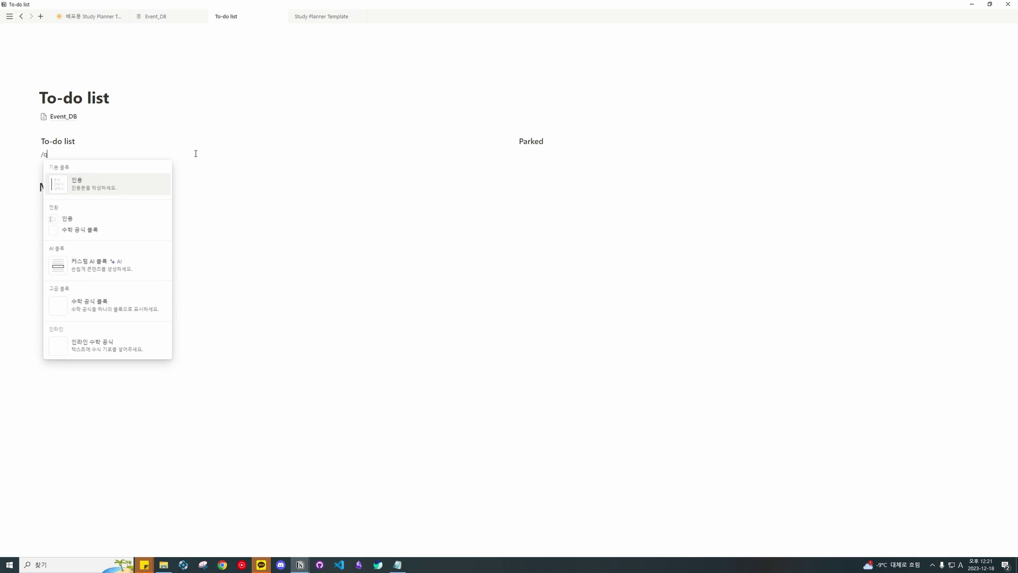
type("기")
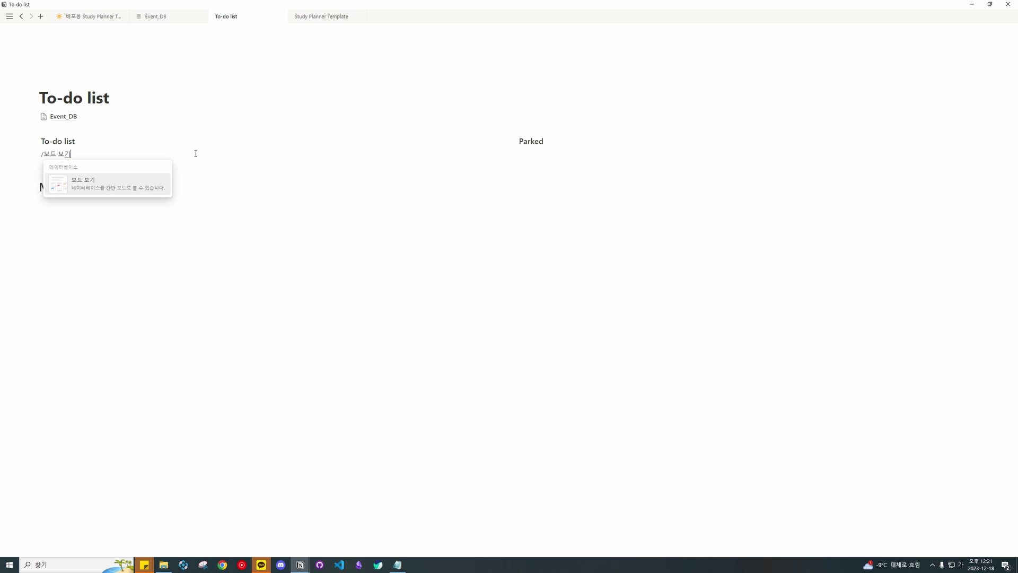
left_click(88, 193)
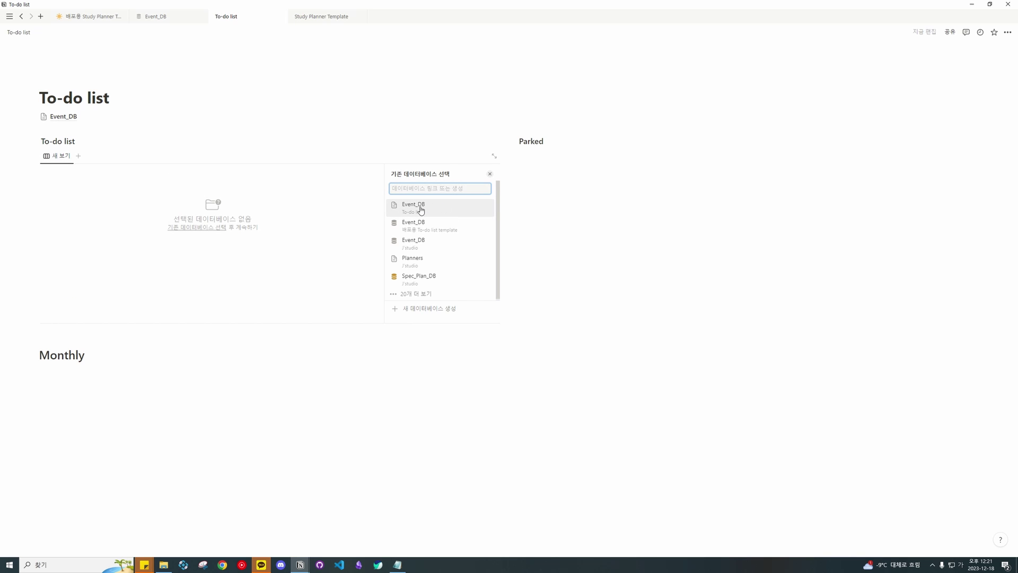
left_click(427, 209)
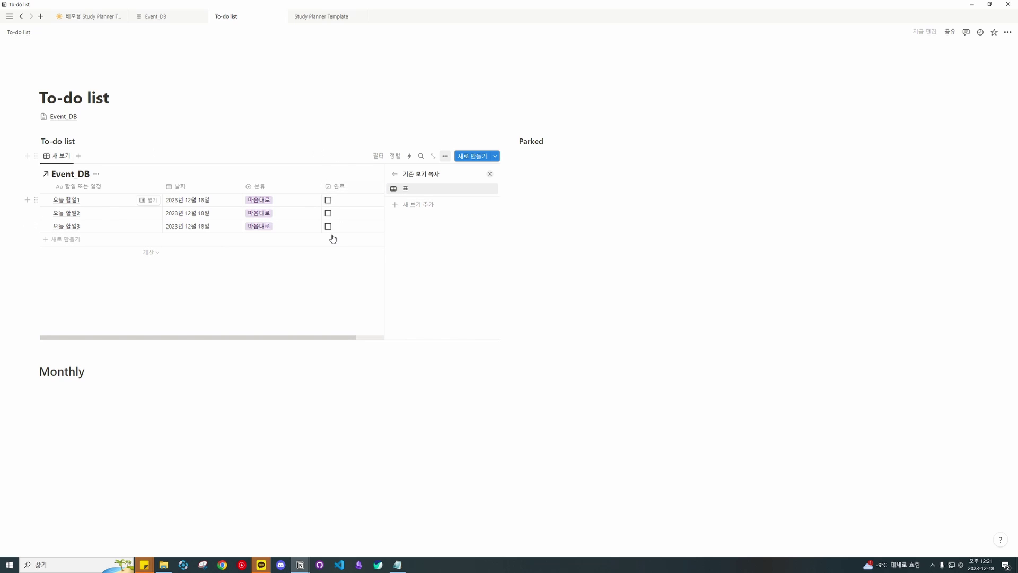
left_click(443, 207)
left_click(444, 210)
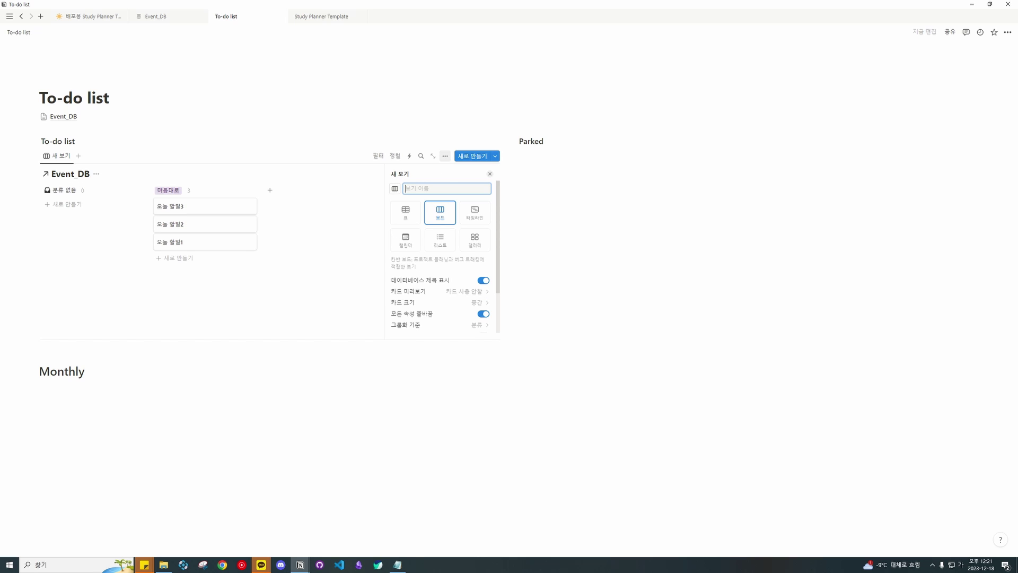
left_click(440, 211)
Step: Hide the database title in the new board view and set its card size to small (작게)
left_click(482, 280)
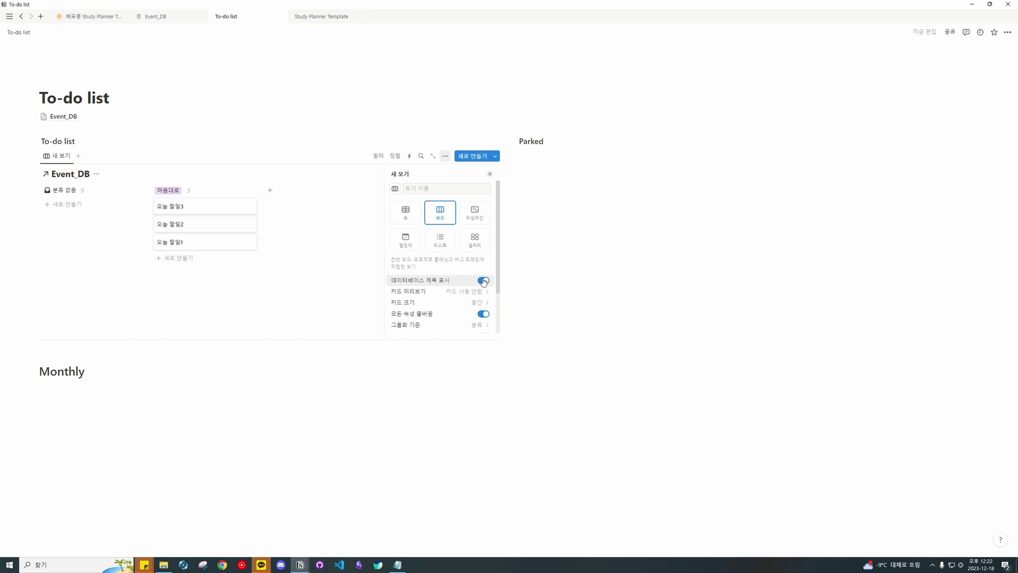
left_click(483, 280)
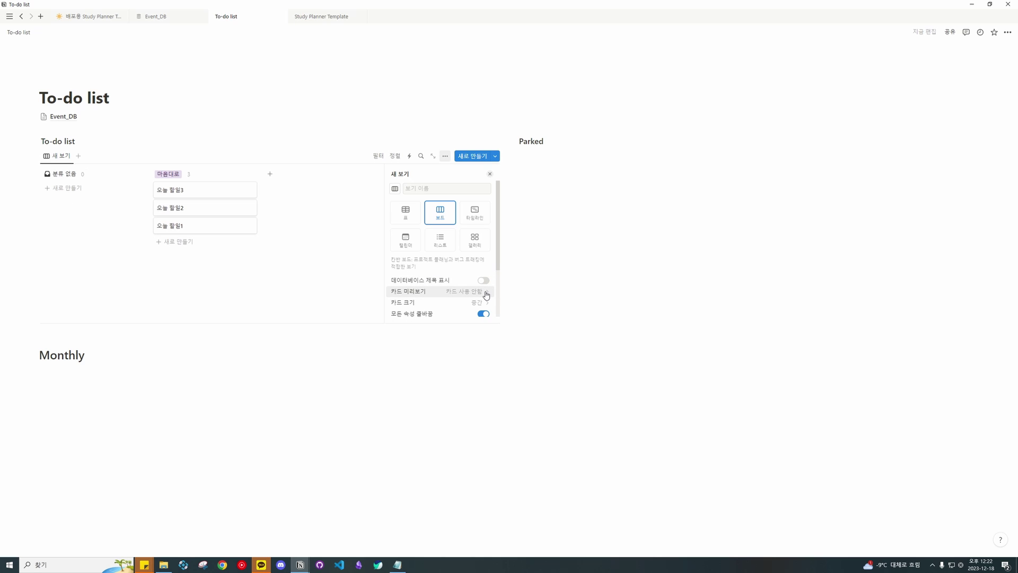
left_click(485, 302)
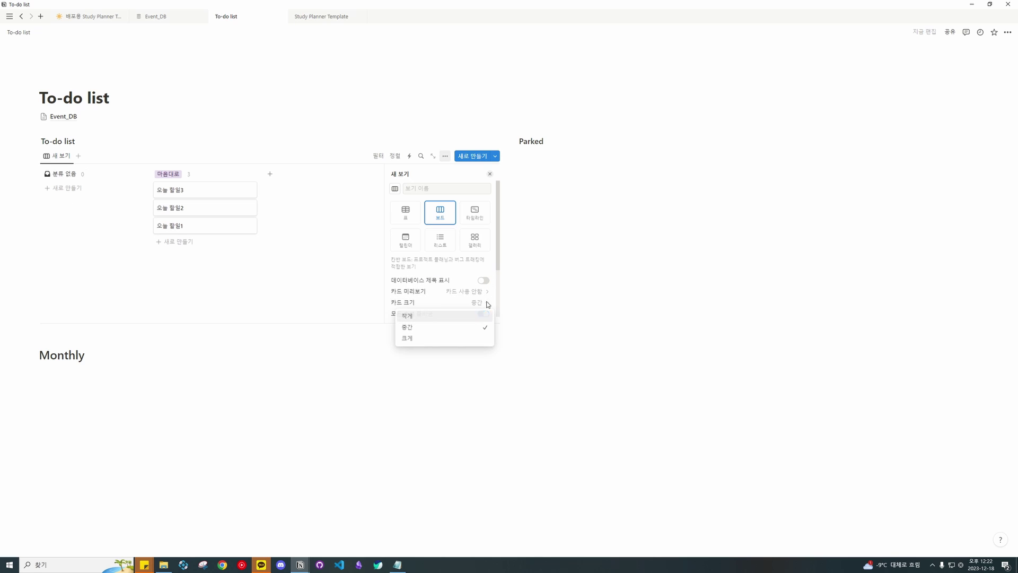
left_click(407, 316)
Step: Turn off wrapping of all properties (모든 속성 줄바꿈) and finish the board view setup
scroll(440, 297, "down", 2)
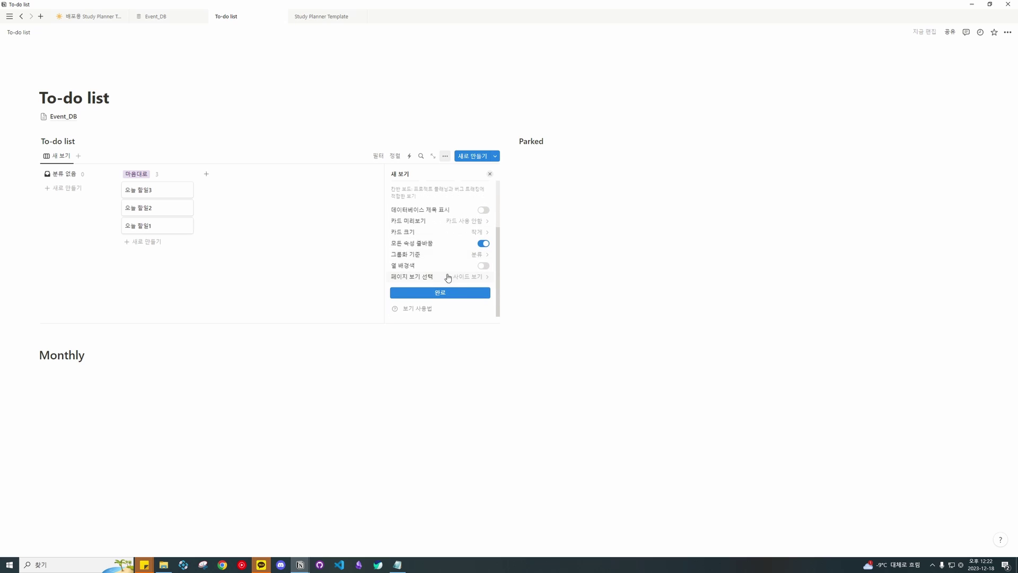
left_click(481, 245)
left_click(468, 293)
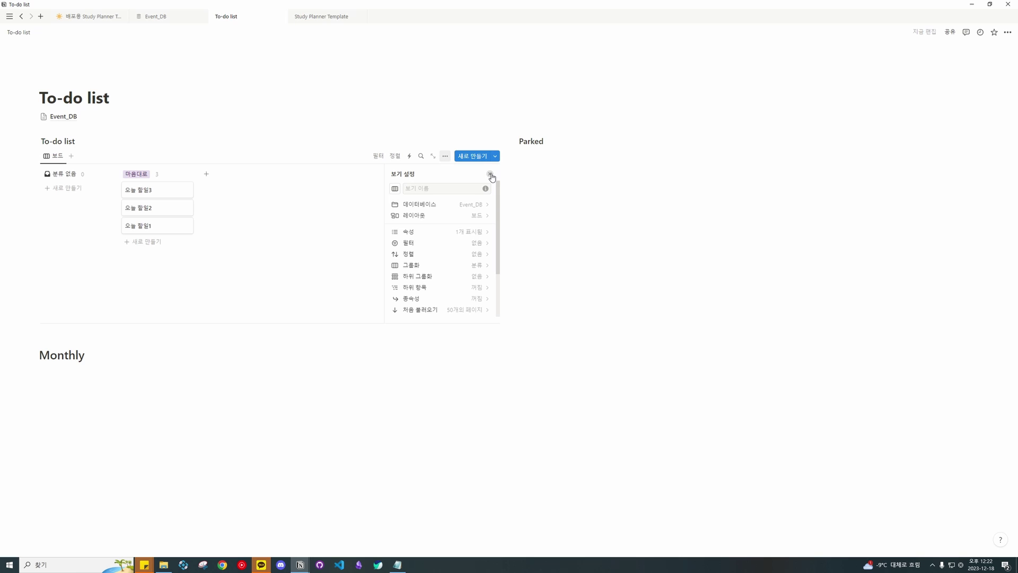
Step: Show the 보류 and 완료 properties on the board's cards
left_click(480, 234)
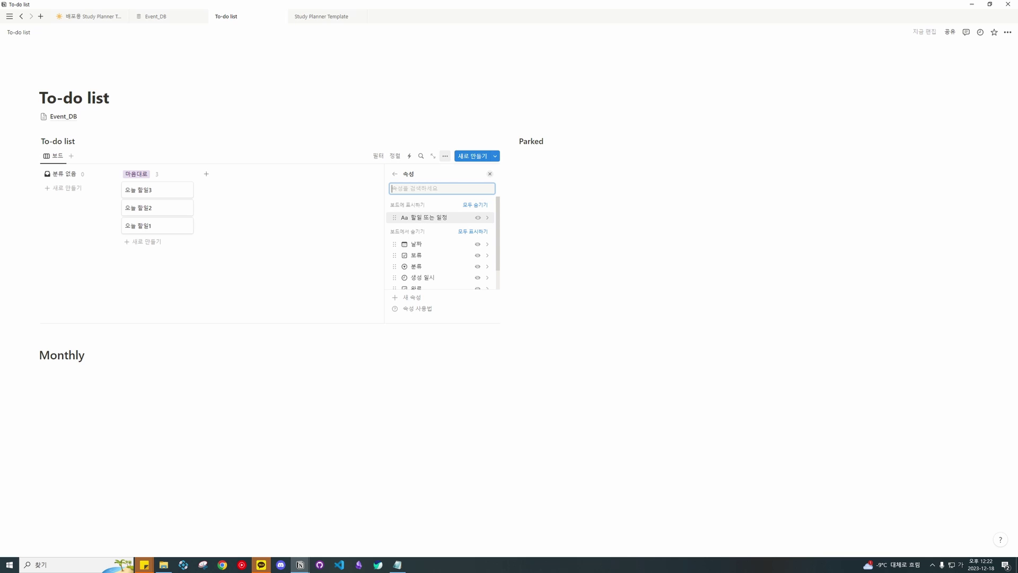
left_click(477, 256)
scroll(475, 259, "down", 1)
left_click(478, 265)
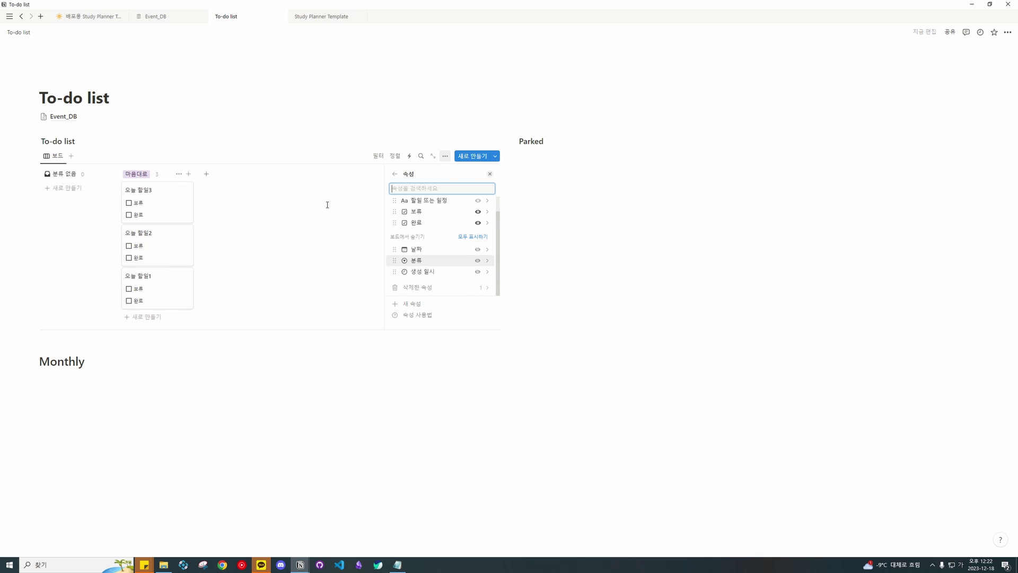
Step: Add a simple filter on the 할일 또는 일정 property to the board view, leaving its value empty
left_click(396, 175)
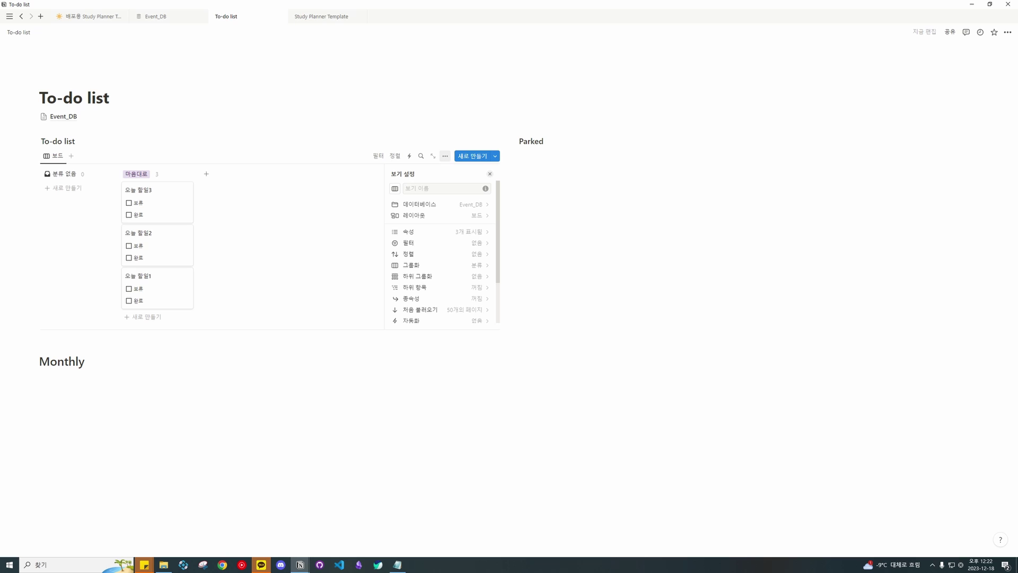
left_click(475, 243)
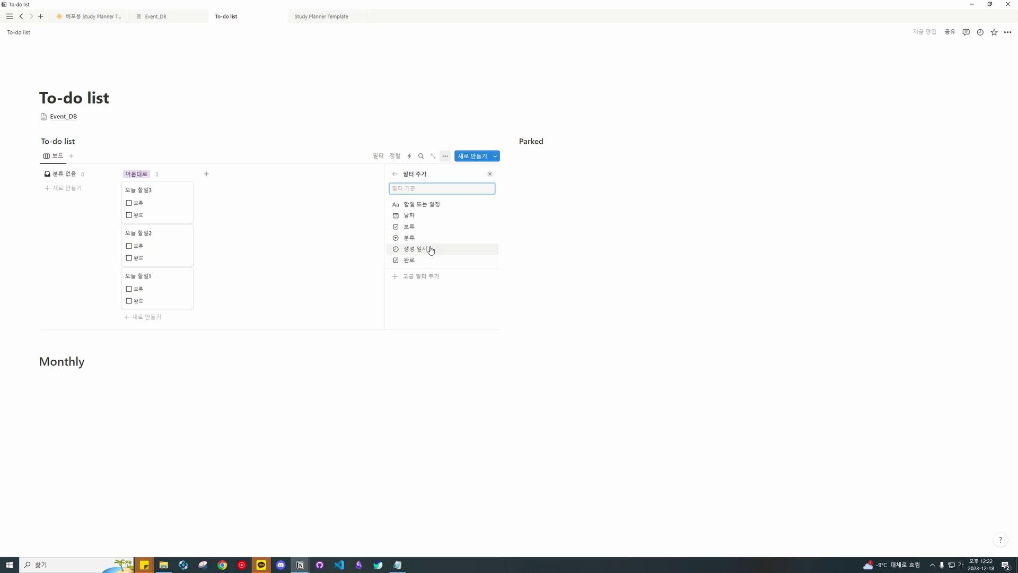
left_click(424, 205)
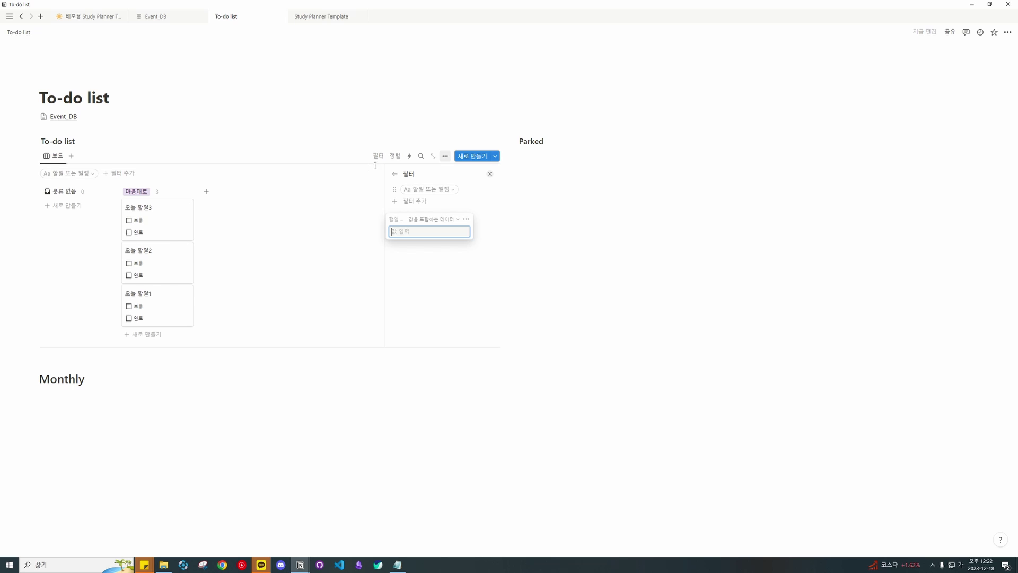
left_click(394, 174)
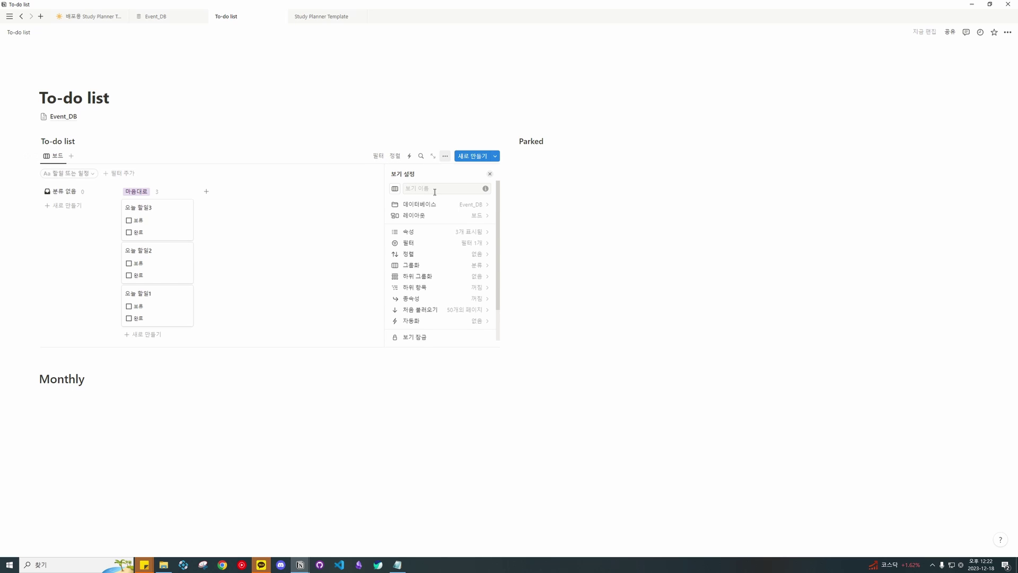
left_click(472, 244)
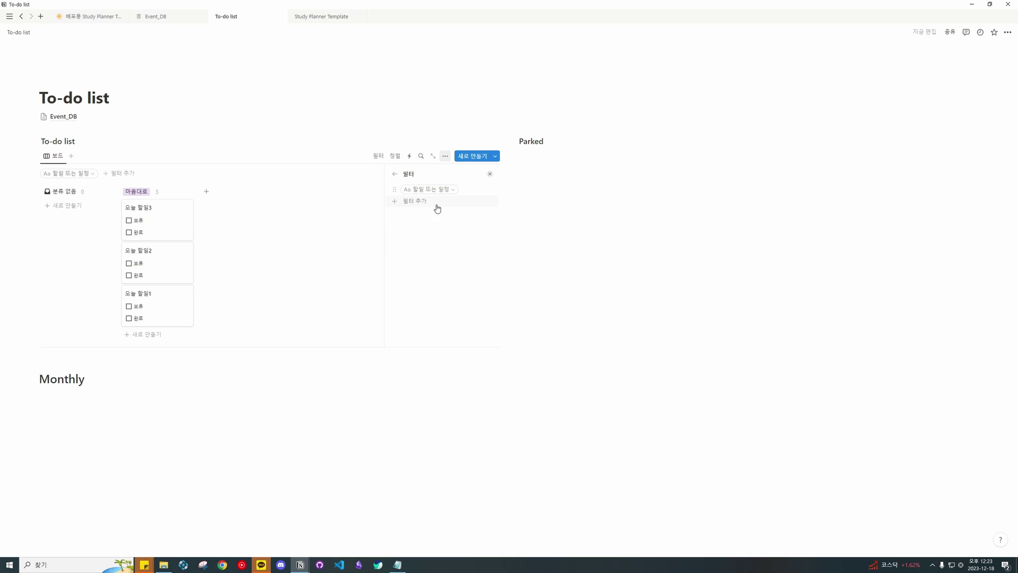
left_click(395, 175)
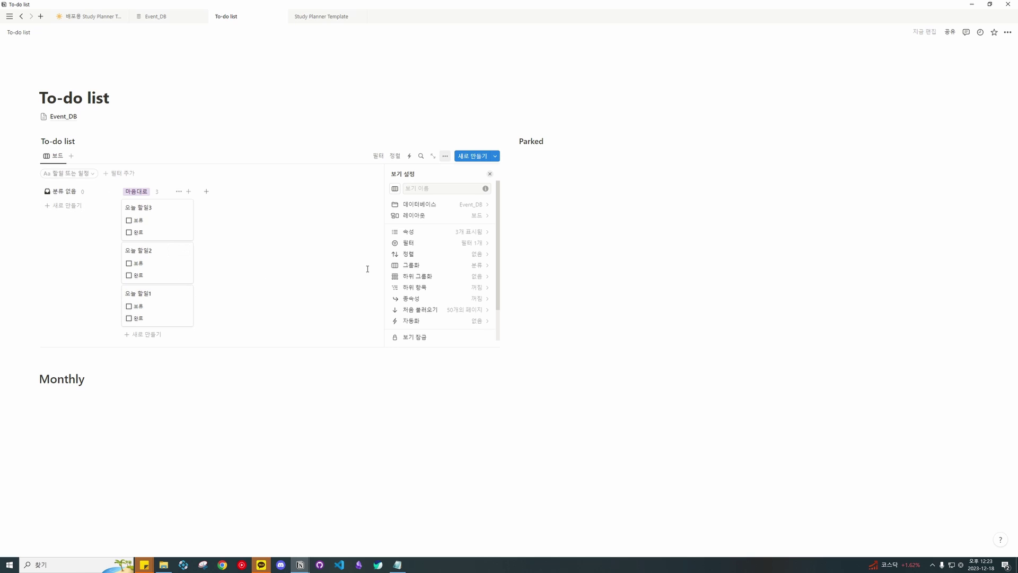
Step: Add an advanced filter to the board whose rule requires the 날짜 start date (시작일) to equal today (값과 동일한 데이터, 오늘)
left_click(471, 245)
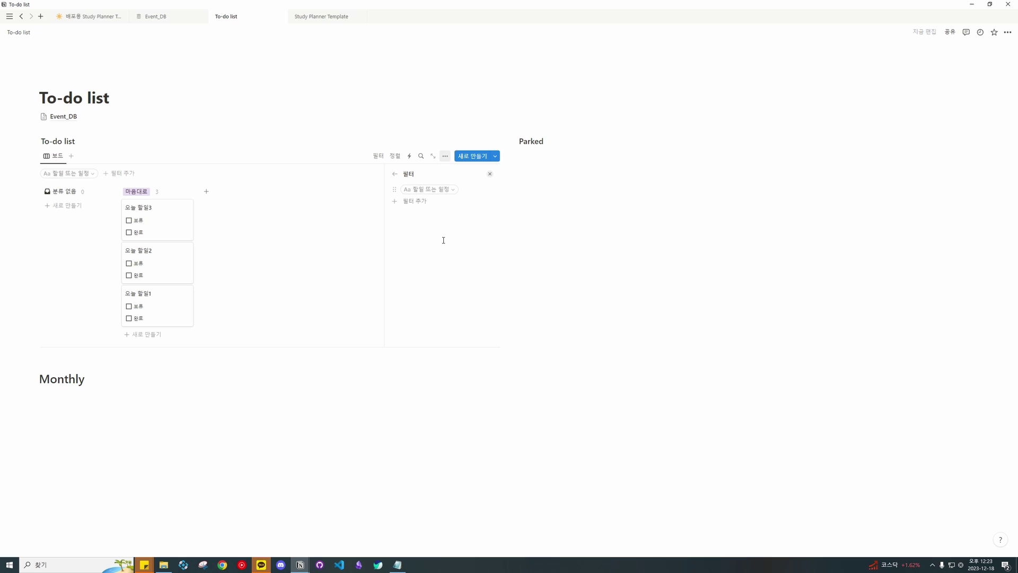
left_click(424, 203)
left_click(444, 261)
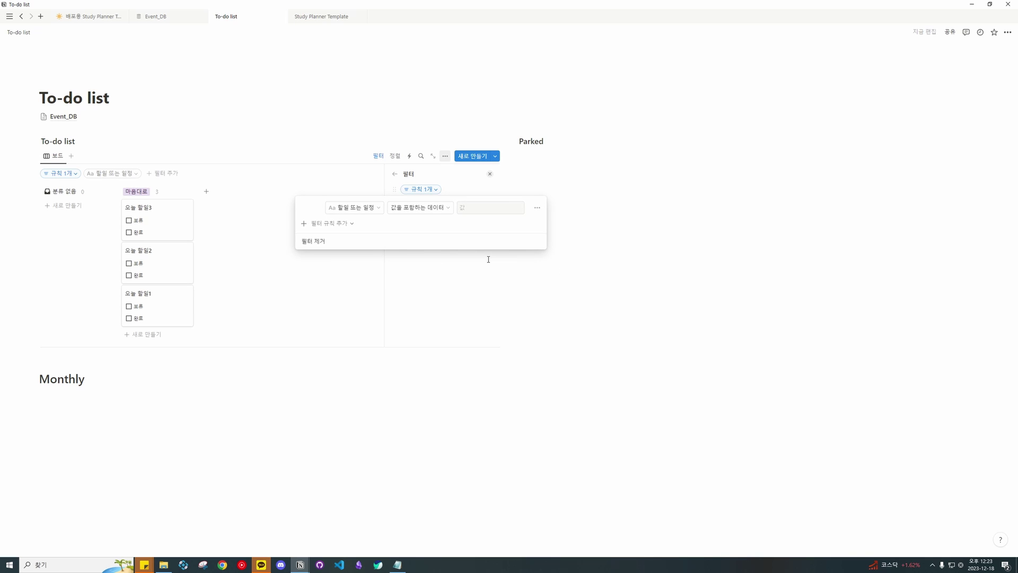
left_click(365, 207)
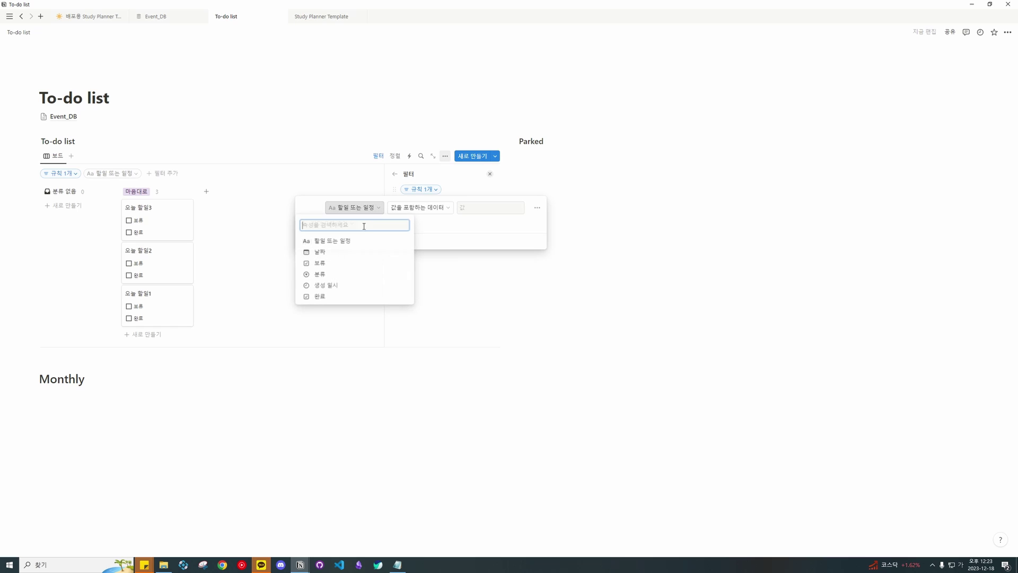
left_click(344, 253)
left_click(391, 207)
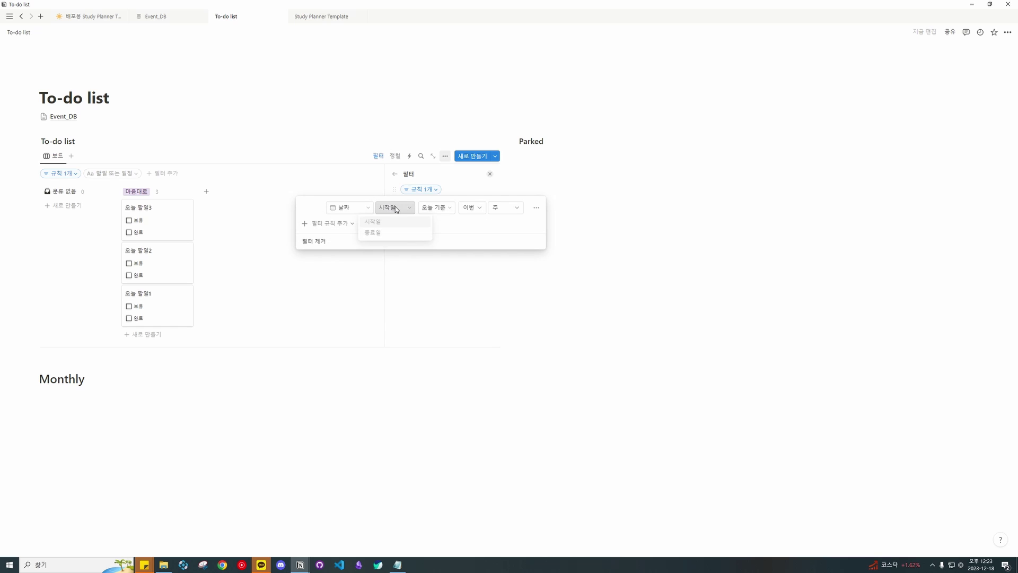
left_click(445, 207)
left_click(444, 208)
left_click(441, 222)
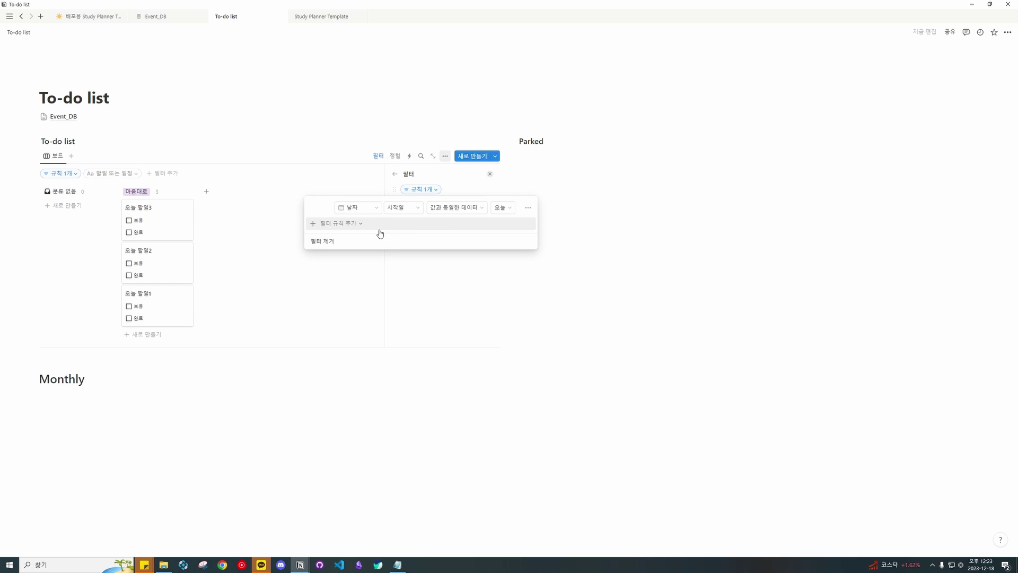
Step: Add a second rule to the advanced filter requiring 완료 to be unchecked (체크 표시되지 않음)
left_click(337, 225)
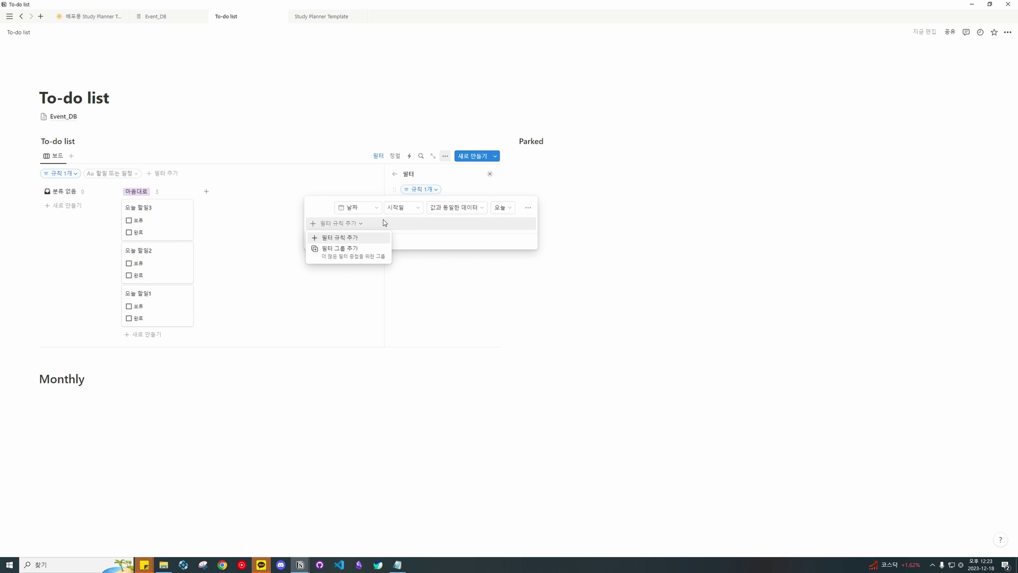
left_click(384, 223)
left_click(339, 224)
left_click(340, 238)
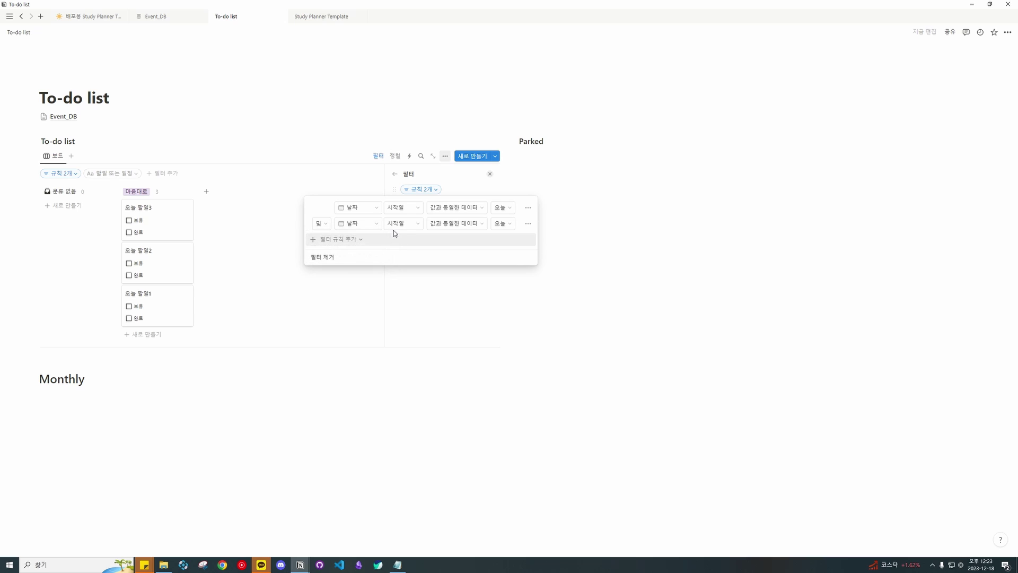
left_click(357, 223)
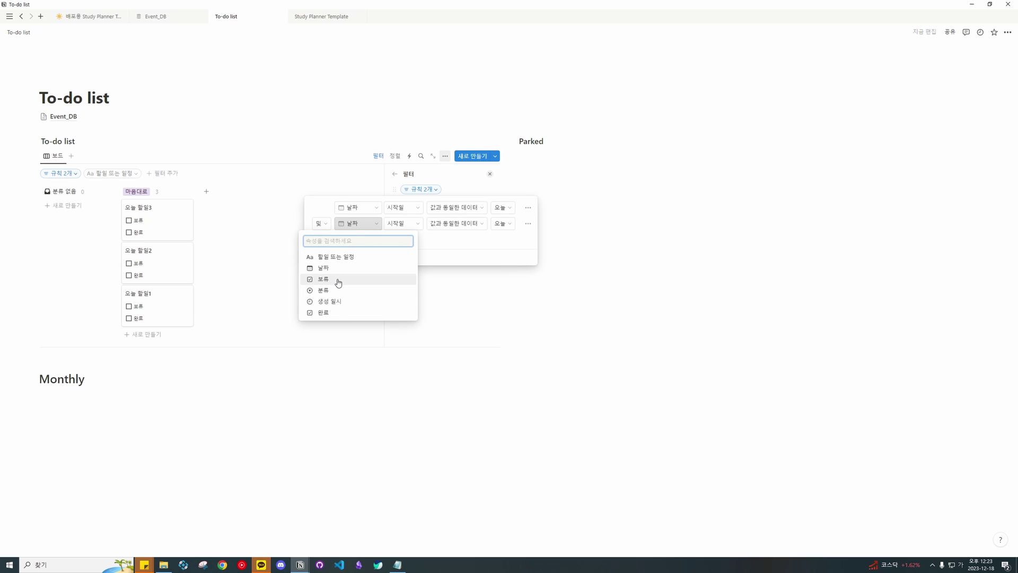
left_click(336, 312)
left_click(452, 223)
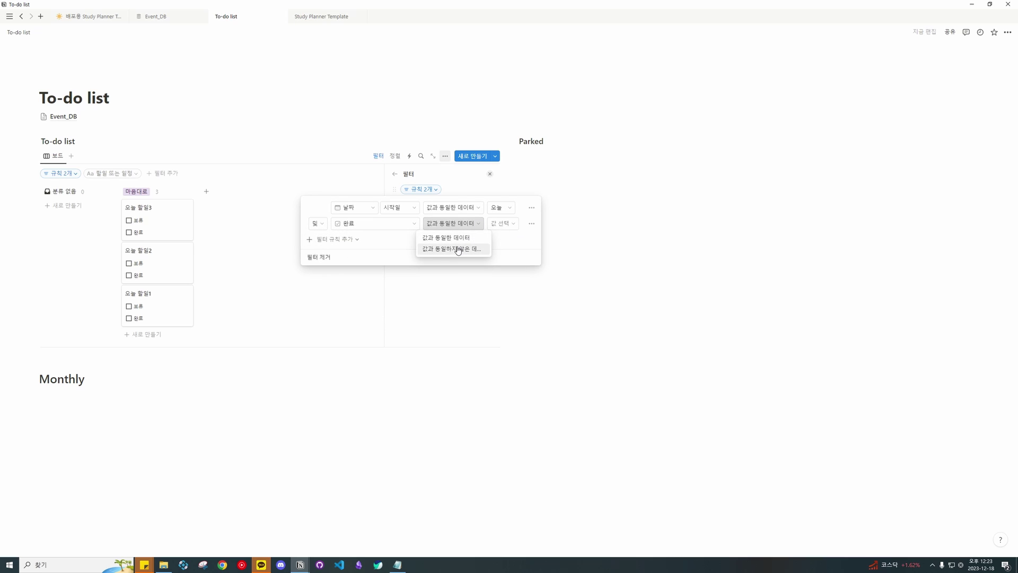
left_click(510, 225)
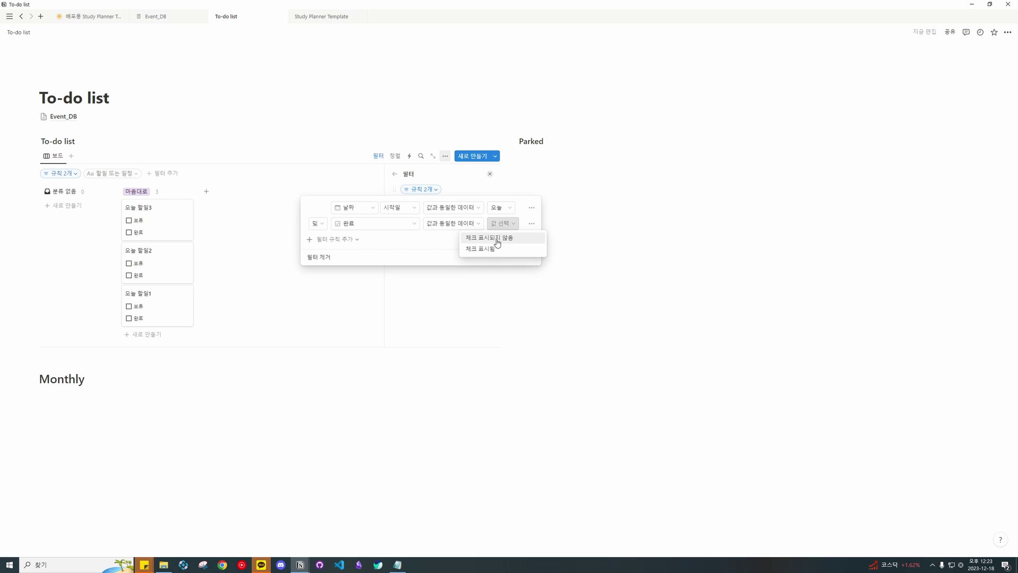
left_click(497, 239)
Step: Add a third rule to the advanced filter requiring 보류 to be unchecked, and finish the filter setup
left_click(363, 242)
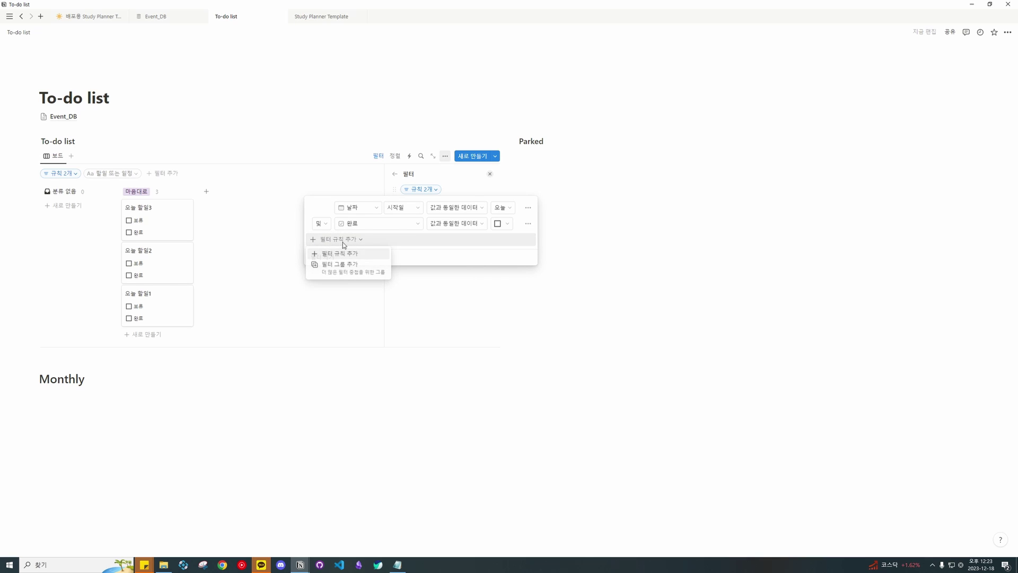
left_click(337, 257)
left_click(361, 238)
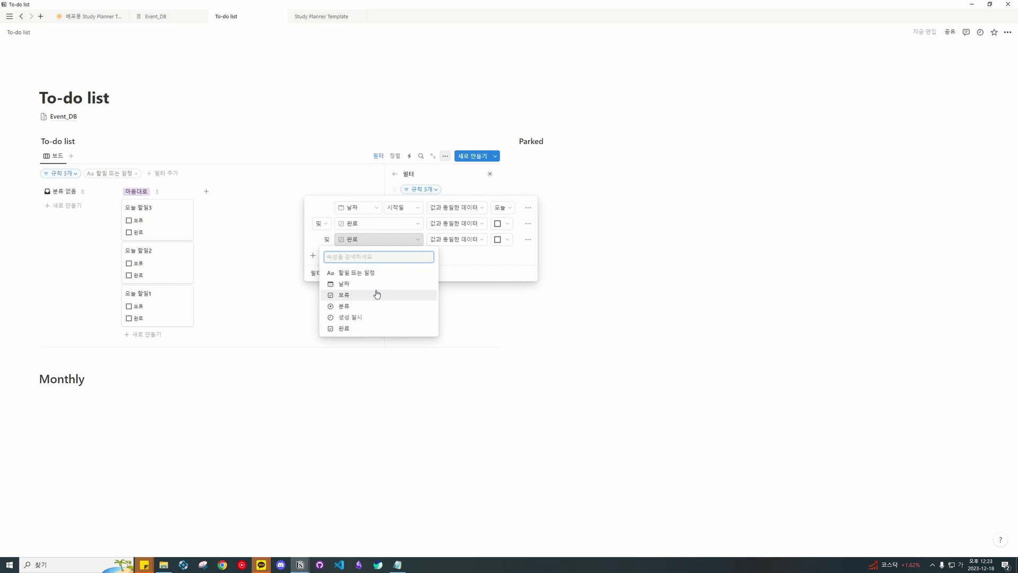
left_click(374, 295)
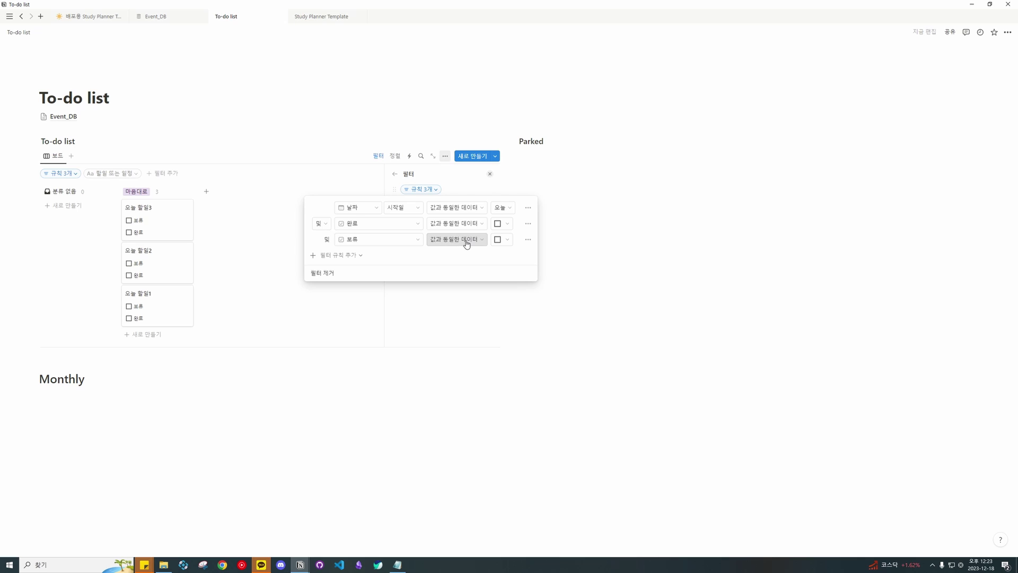
left_click(419, 302)
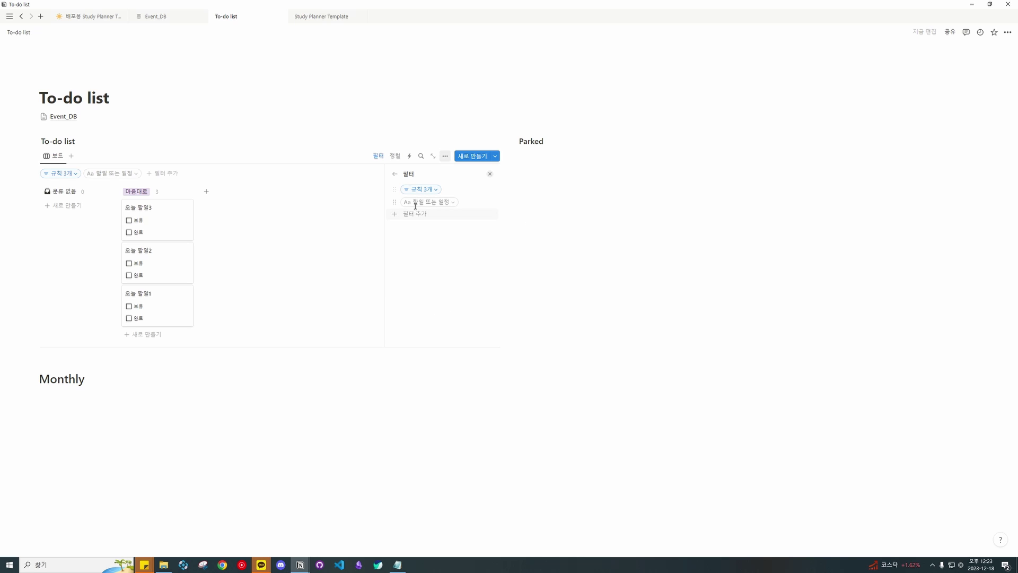
left_click(395, 175)
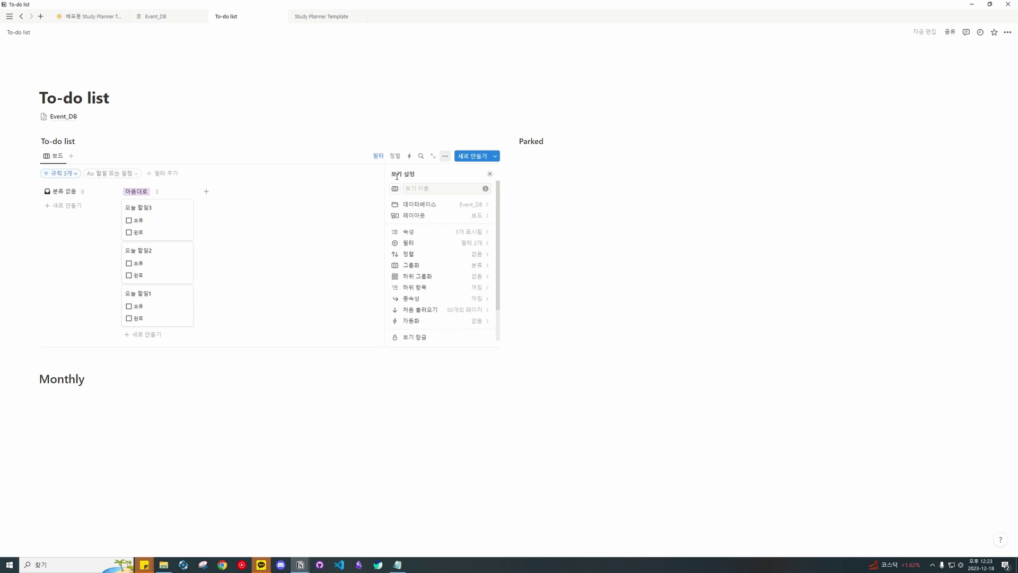
Step: Mark 오늘 할일3 as 완료 and 오늘 할일2 as 보류 on their board cards
left_click(129, 232)
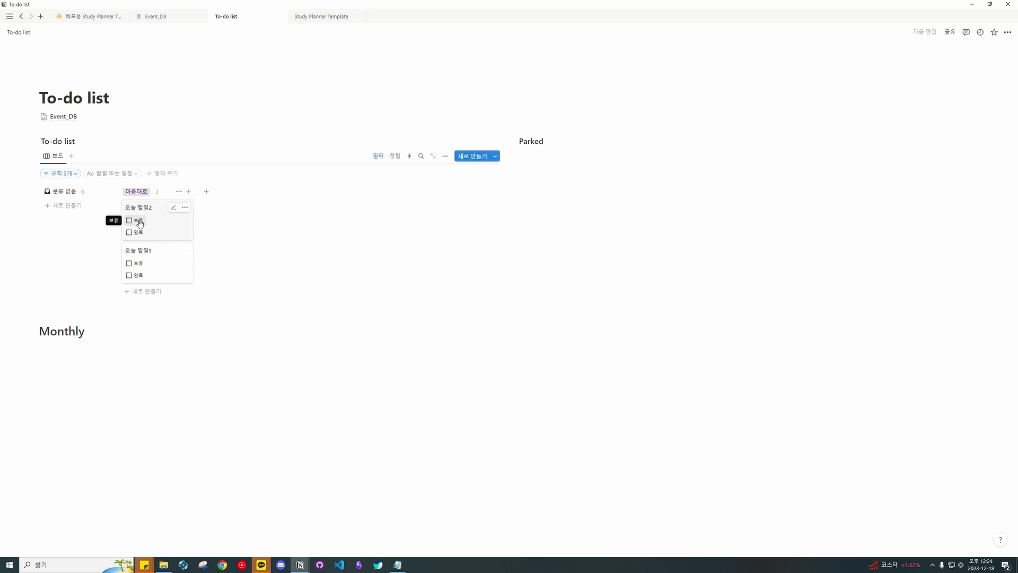
left_click(129, 220)
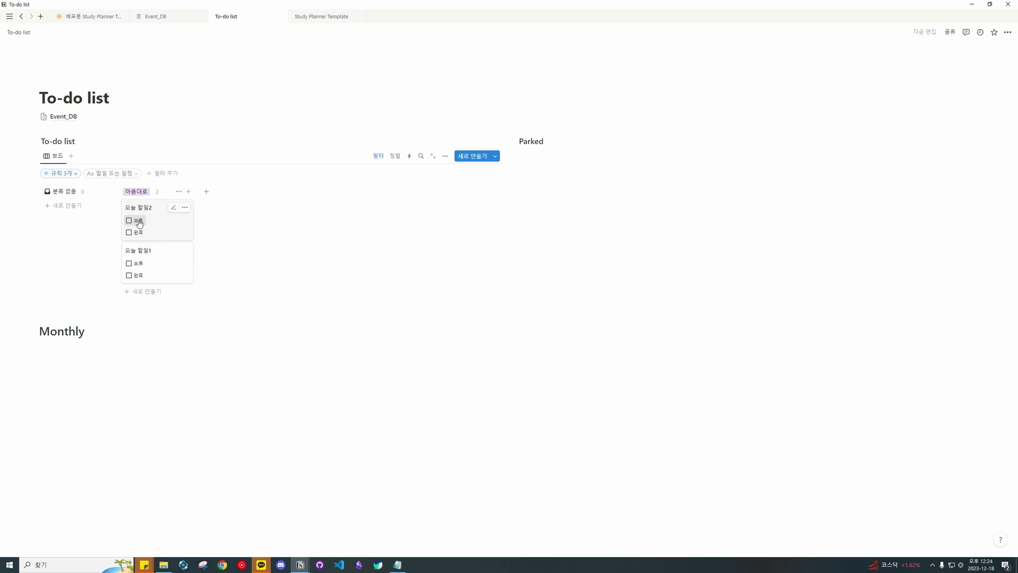
Step: Sort the board view by 할일 또는 일정 in ascending order (오름차순) and close the view settings
left_click(444, 156)
left_click(445, 156)
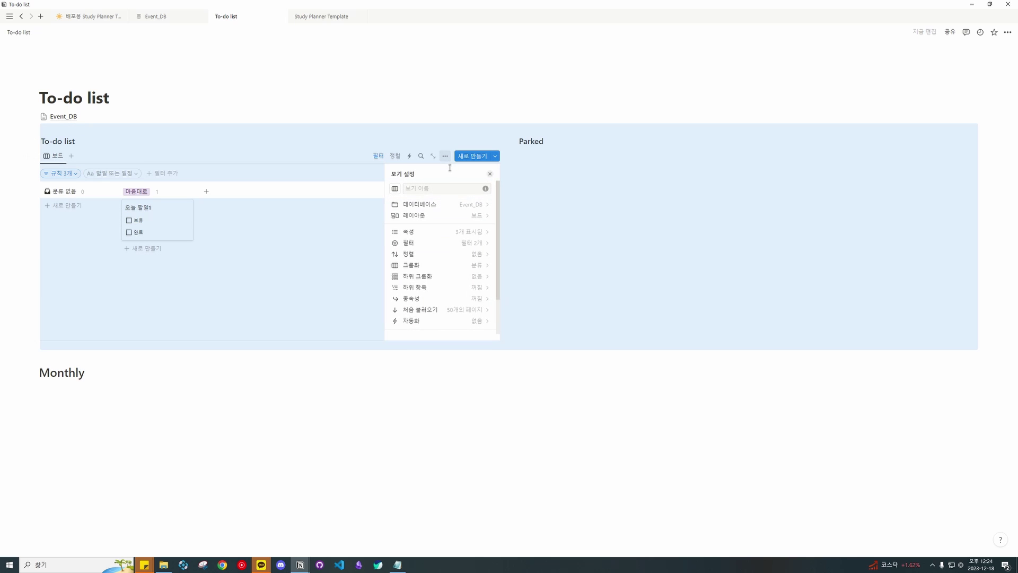
left_click(467, 254)
left_click(419, 207)
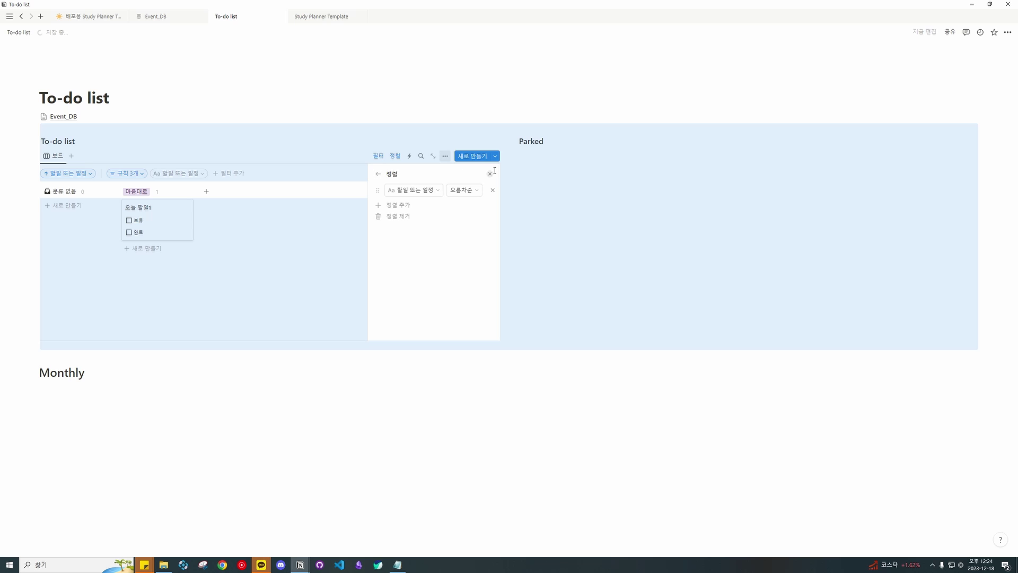
left_click(379, 174)
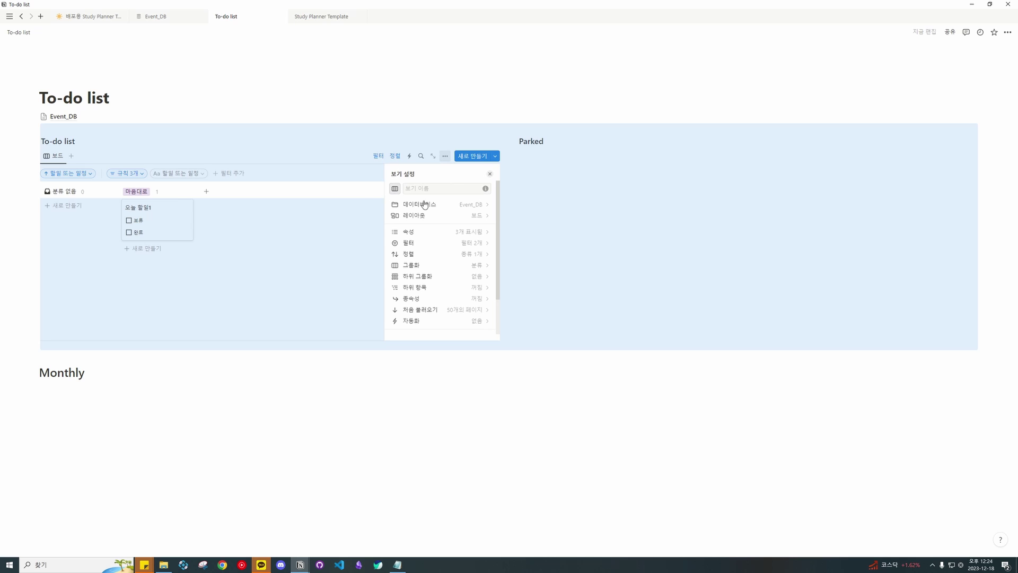
left_click(308, 254)
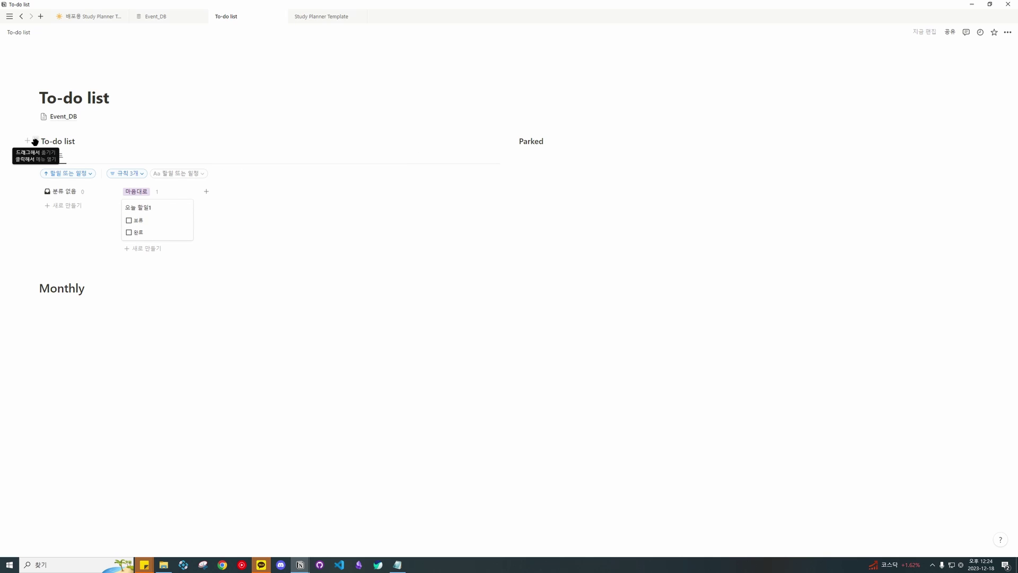
Step: Give the To-do list and Monthly headings a yellow background and the Parked heading a light orange background
left_click(35, 142)
mouse_move(72, 131)
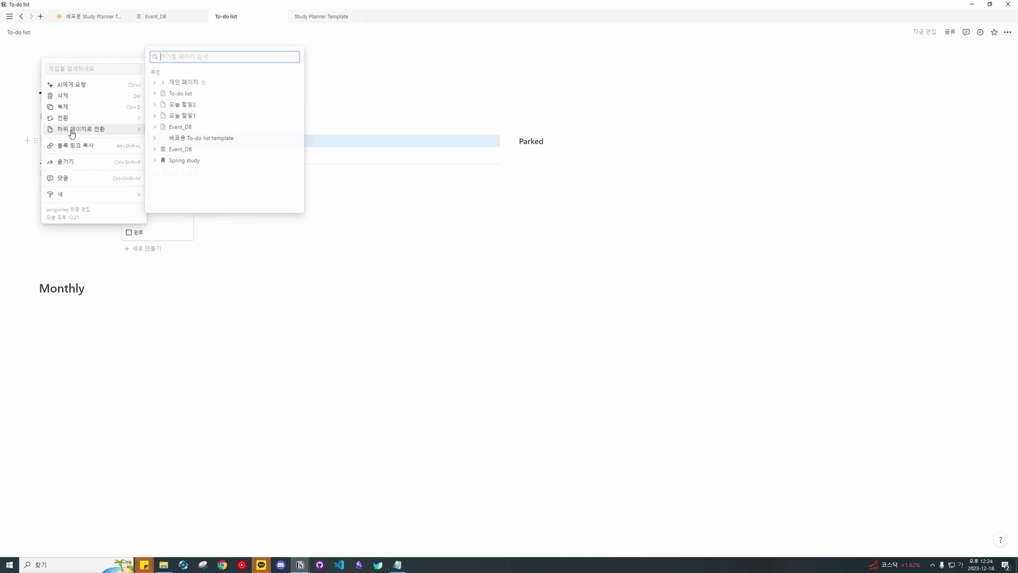
left_click(74, 145)
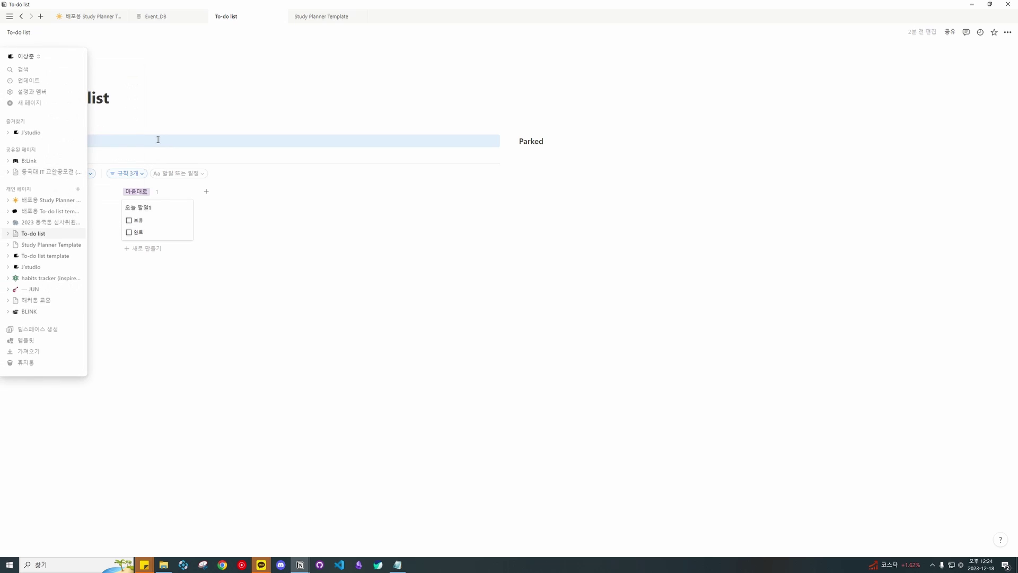
left_click(35, 141)
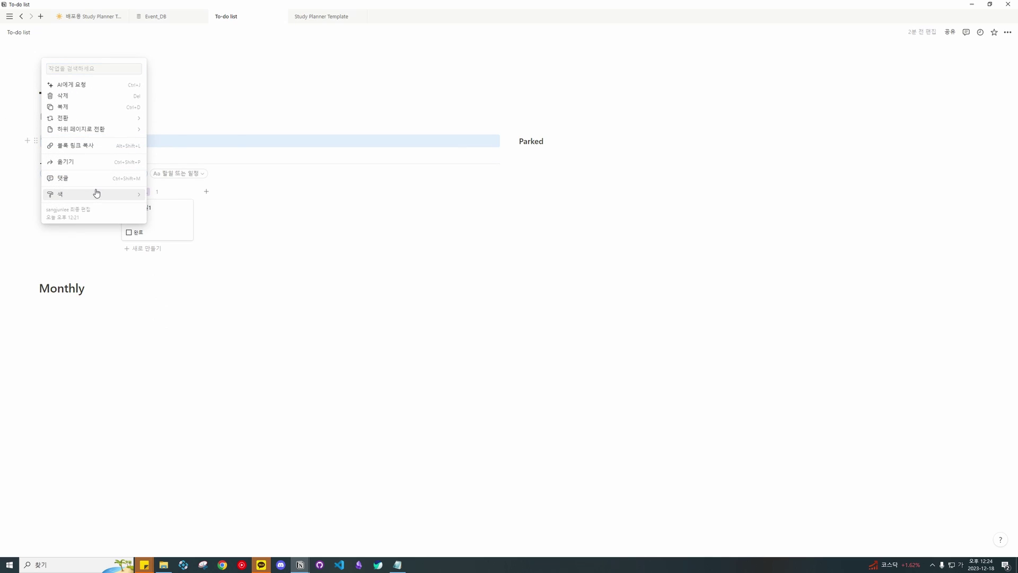
mouse_move(109, 200)
left_click(178, 274)
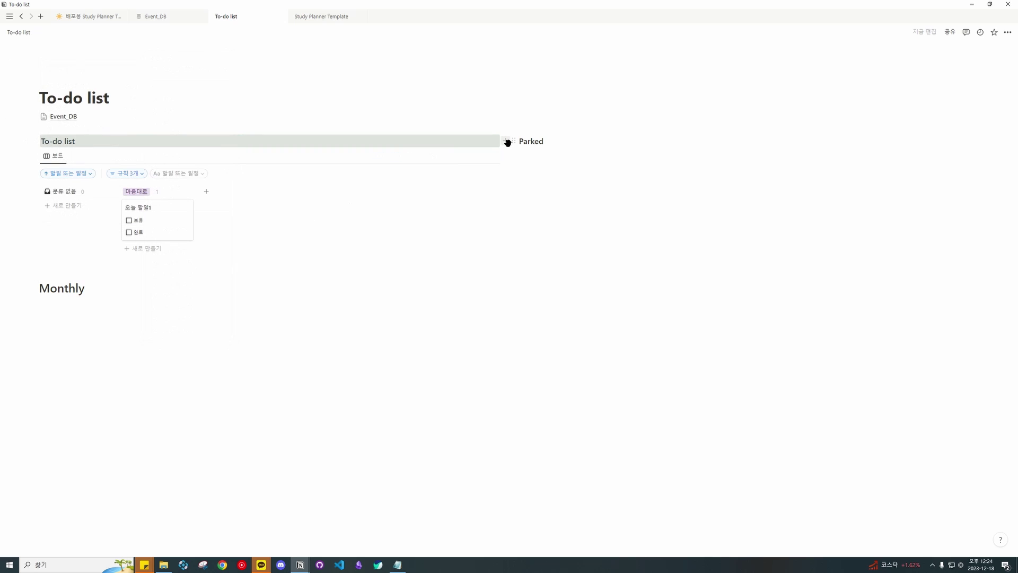
left_click(513, 141)
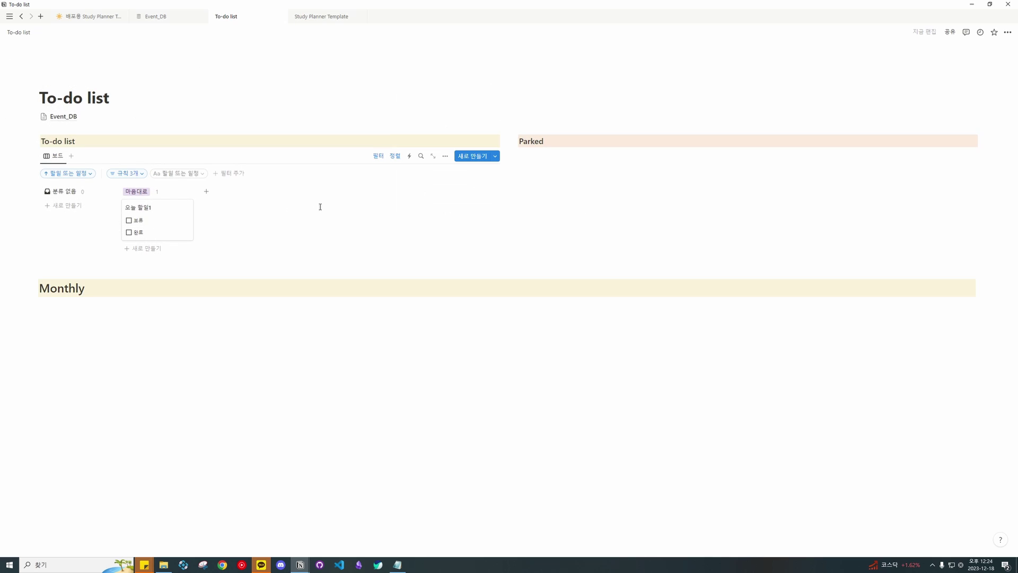
Step: Insert a list view linked to the To-do list page's Event_DB under the Parked heading, set up as a new view
left_click(619, 163)
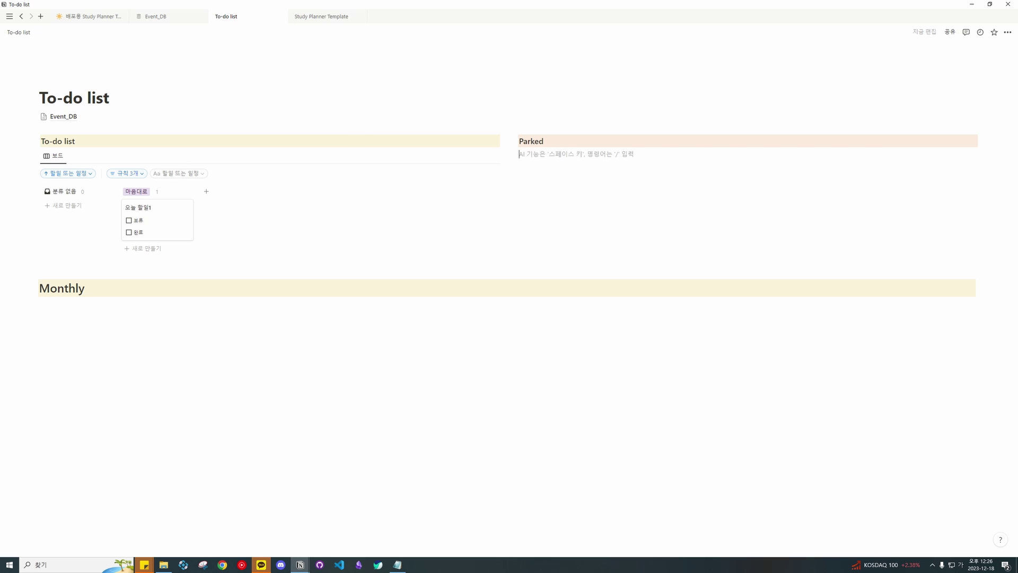
type("/리스")
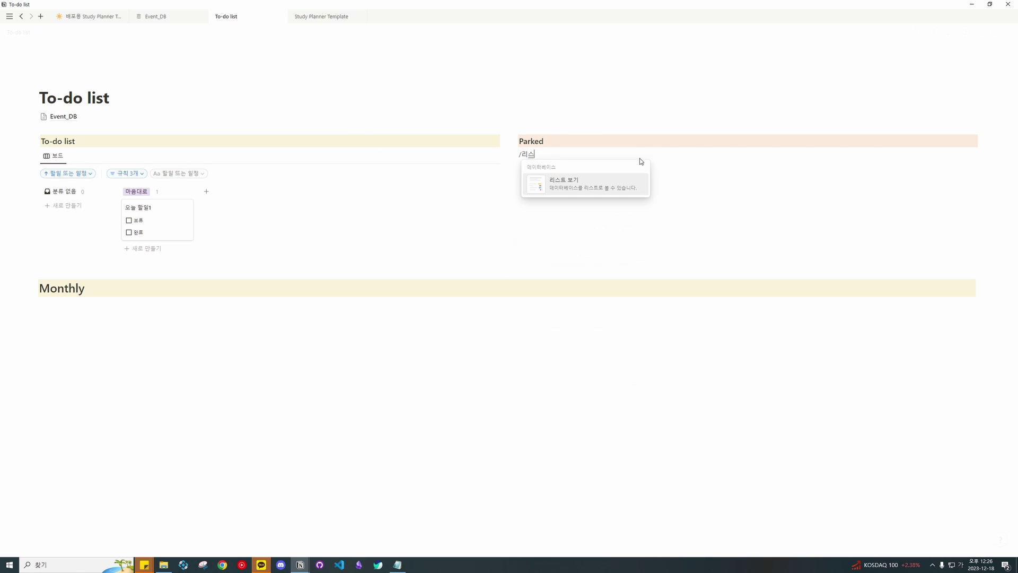
type("트 보기")
left_click(624, 185)
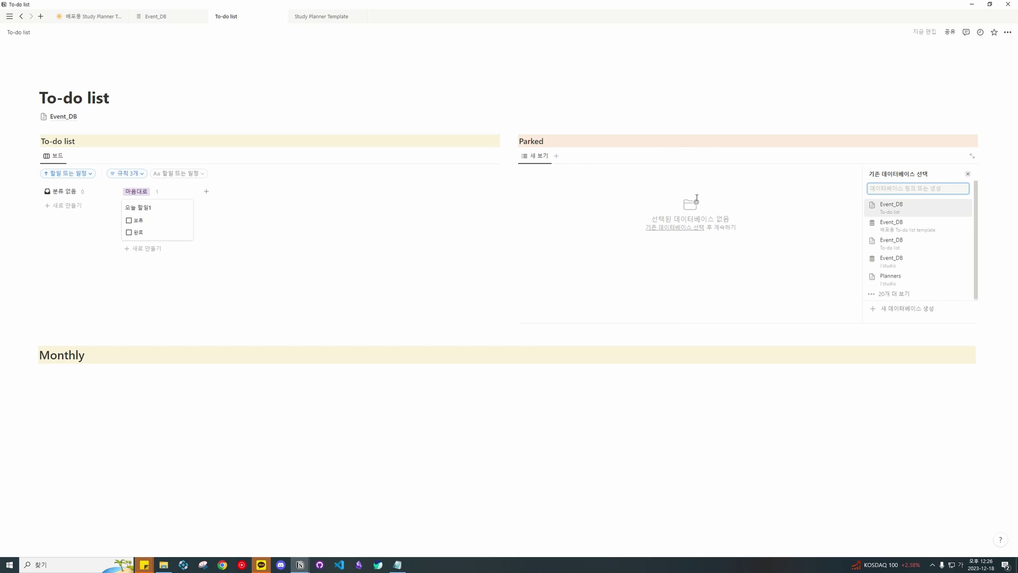
left_click(904, 207)
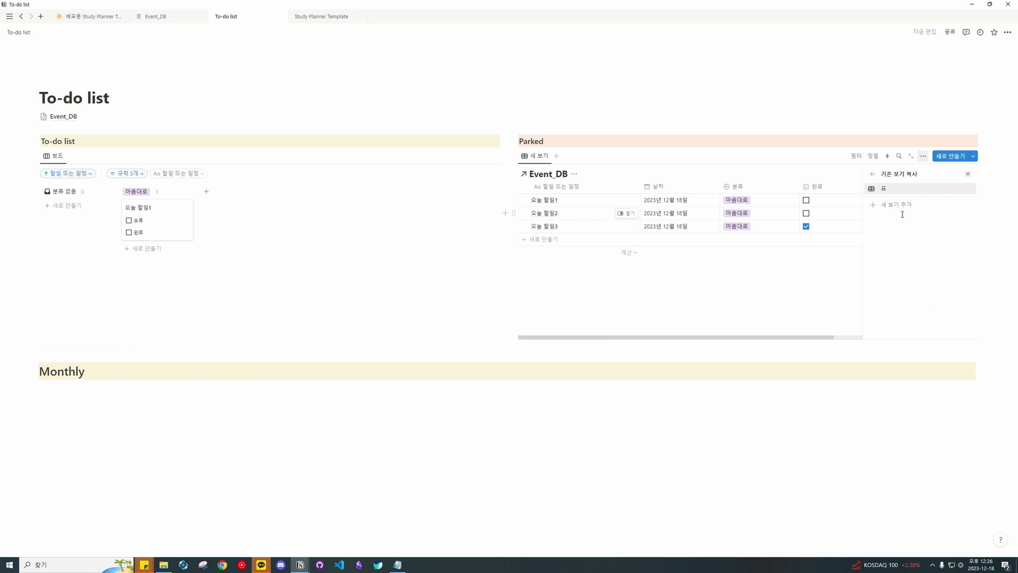
left_click(930, 206)
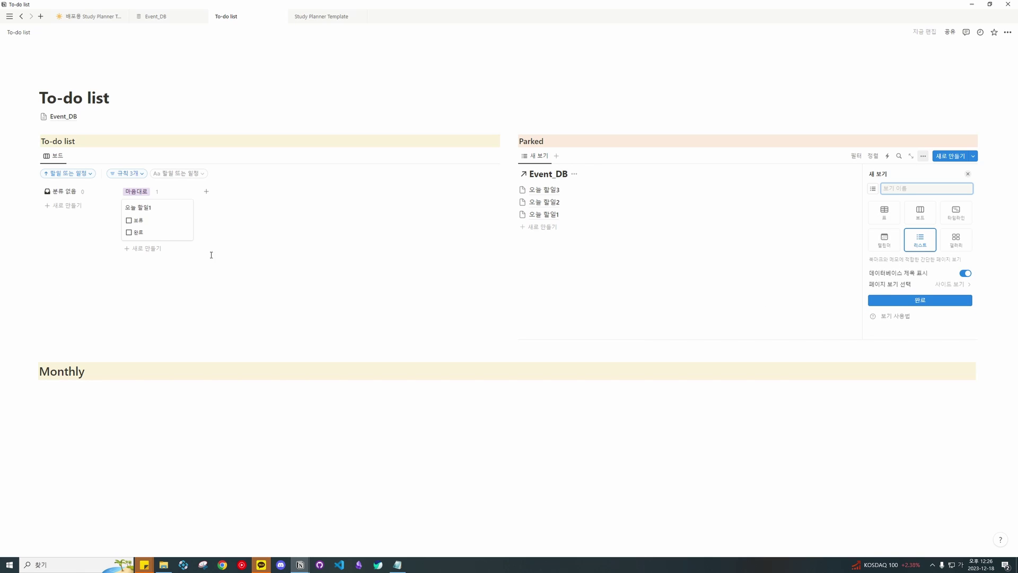
left_click(920, 300)
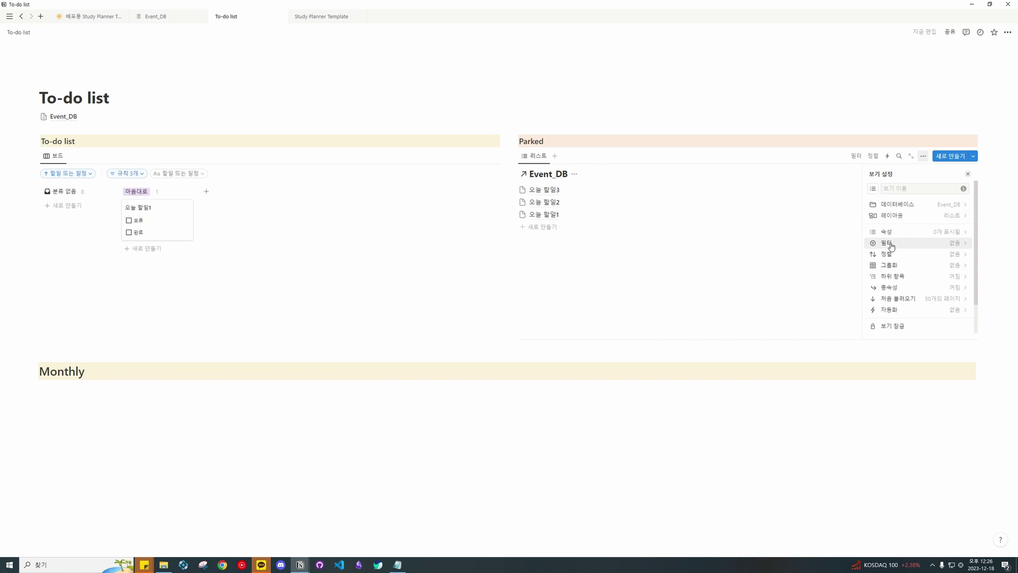
Step: Show the 날짜 property in the Parked list view
left_click(918, 231)
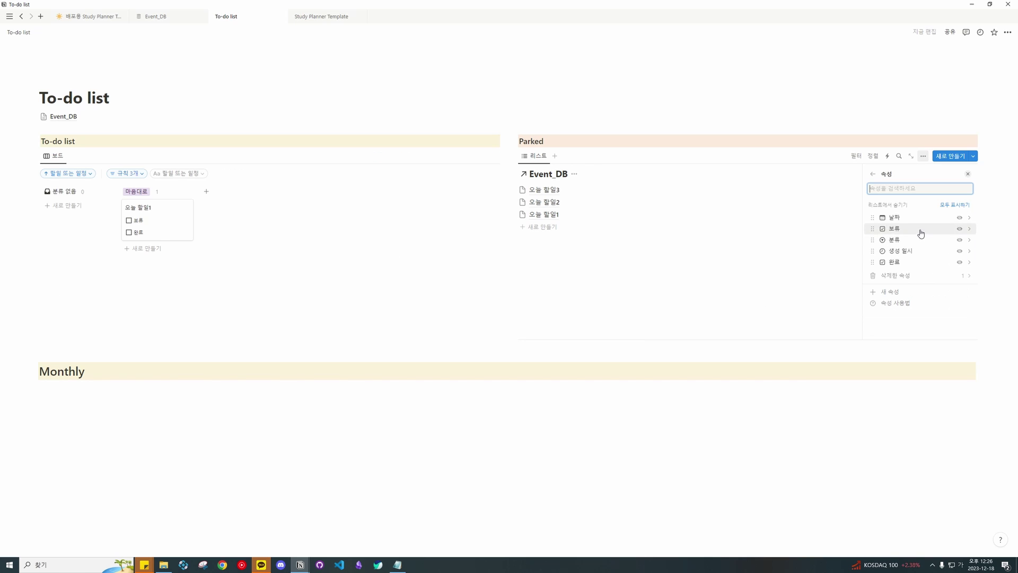
left_click(959, 218)
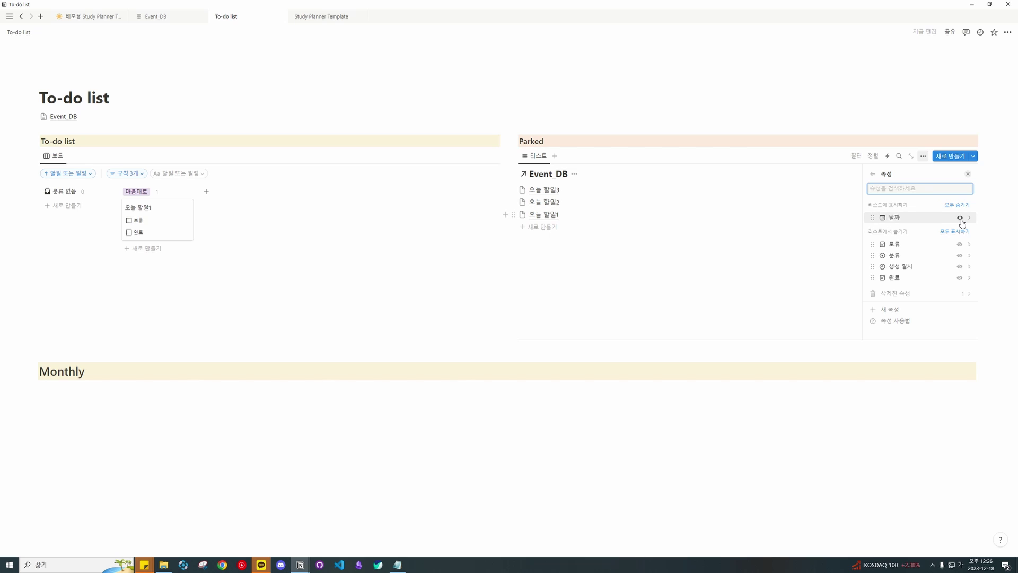
left_click(873, 177)
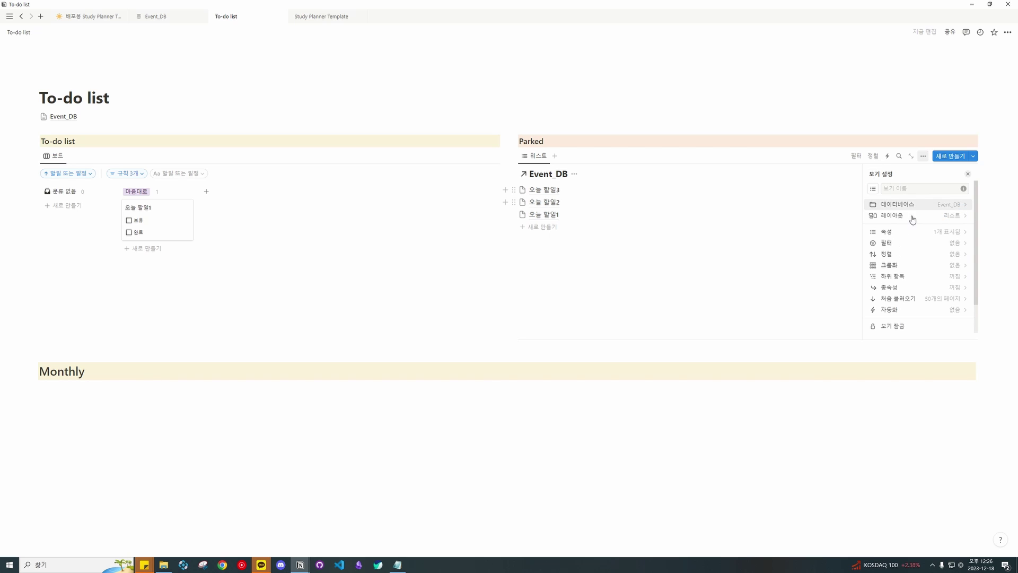
Step: Add an advanced filter to the Parked list requiring 보류 to be checked
left_click(915, 249)
key("Down")
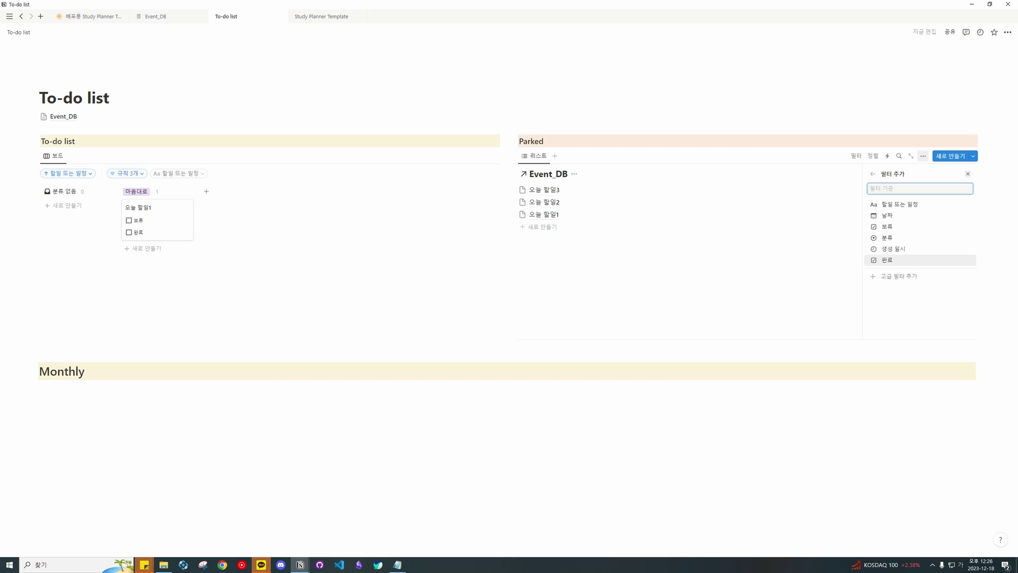
left_click(902, 276)
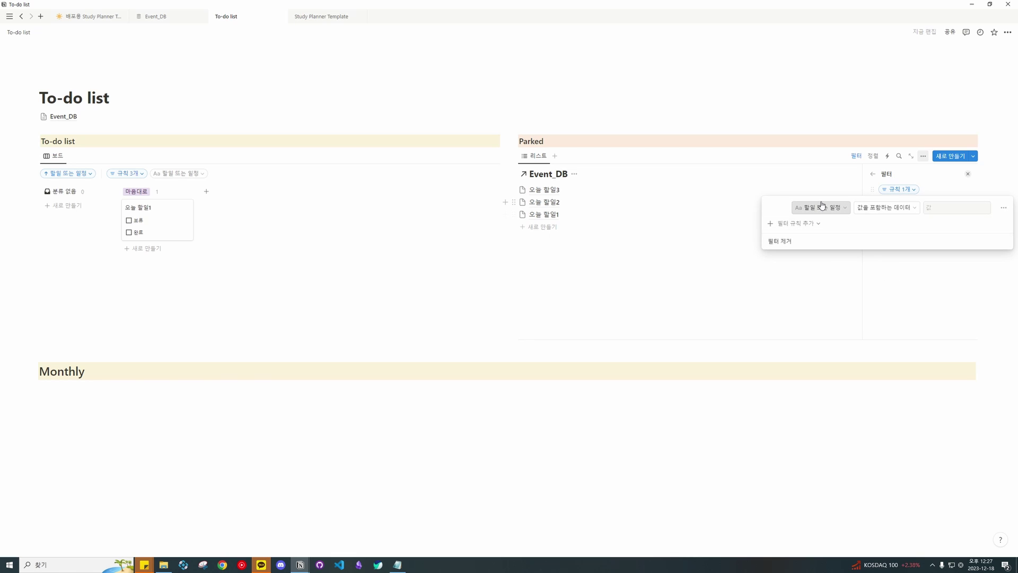
left_click(822, 207)
left_click(800, 267)
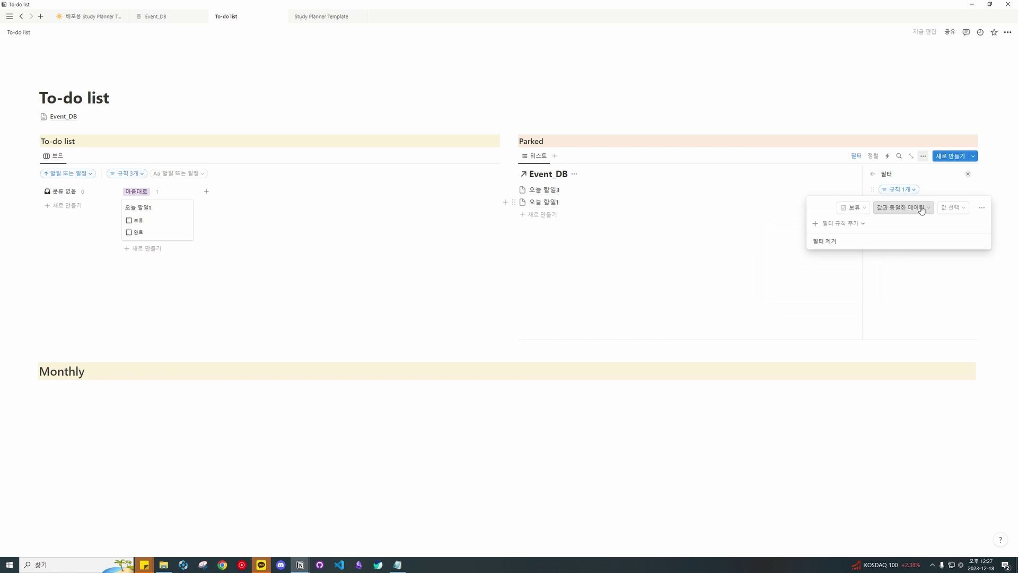
left_click(952, 208)
left_click(949, 233)
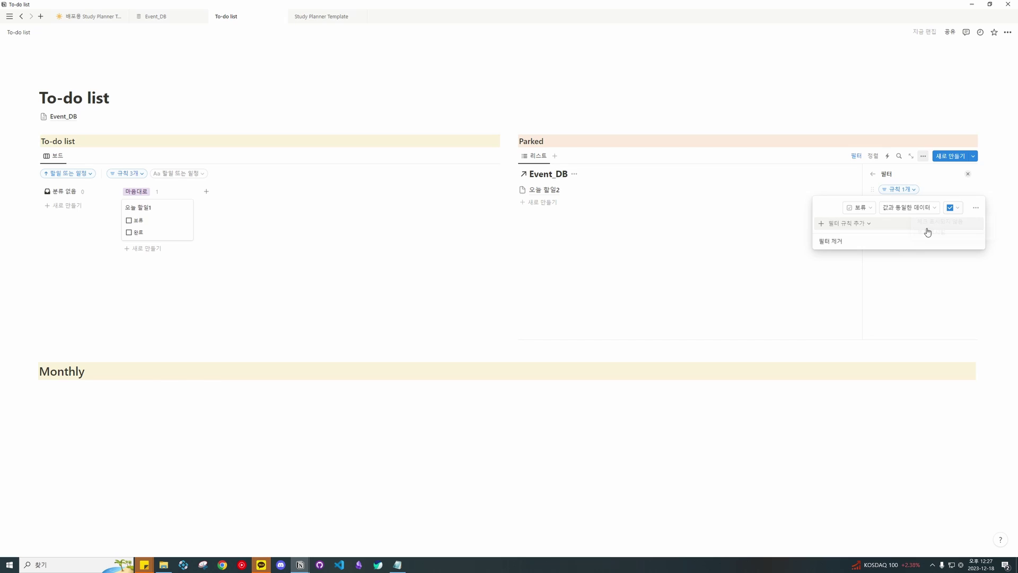
Step: Add a second filter rule requiring 완료 to be unchecked, and mark 오늘 할일1 as 보류 on its board card
left_click(844, 237)
left_click(859, 223)
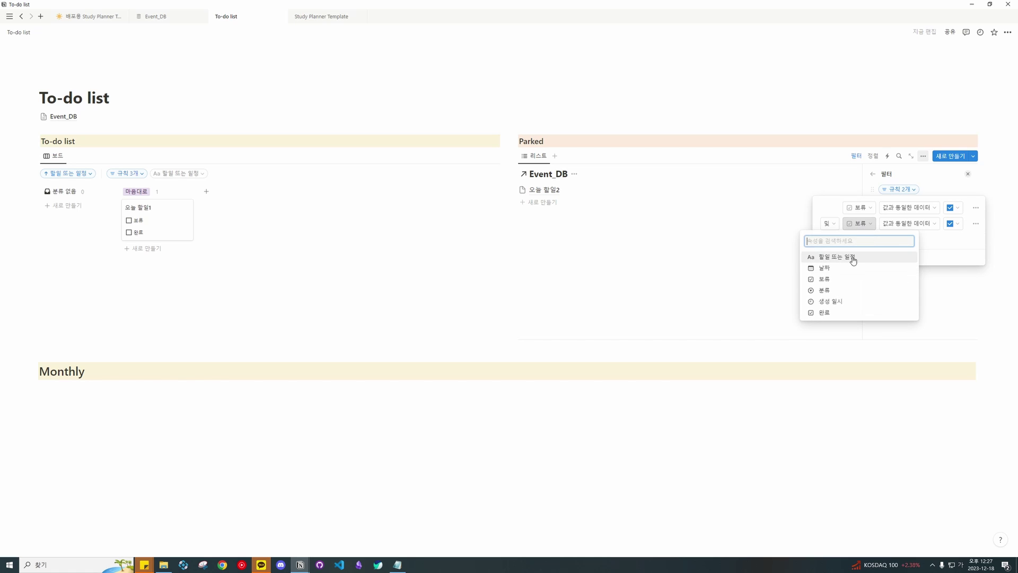
left_click(824, 312)
left_click(952, 223)
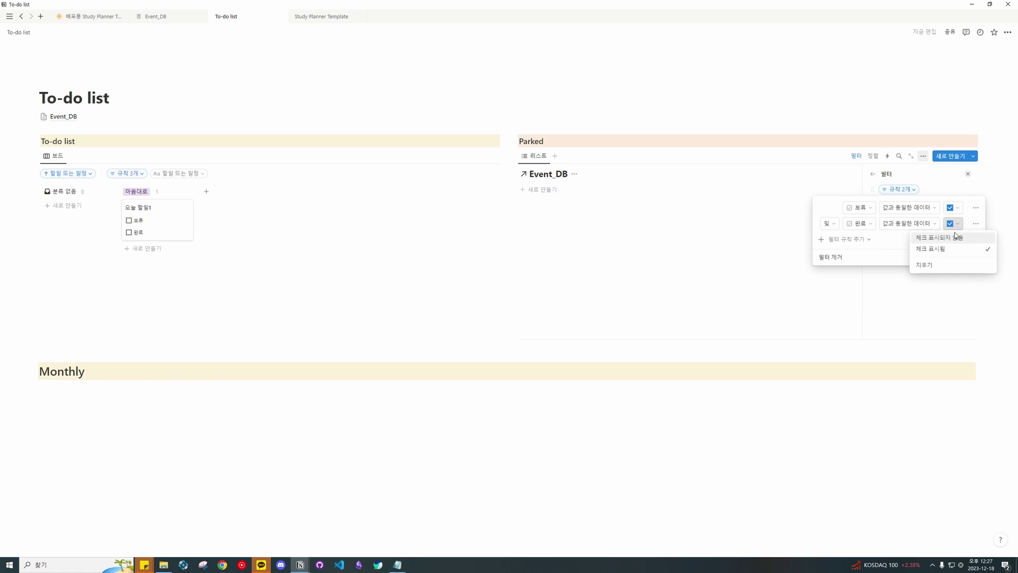
left_click(953, 239)
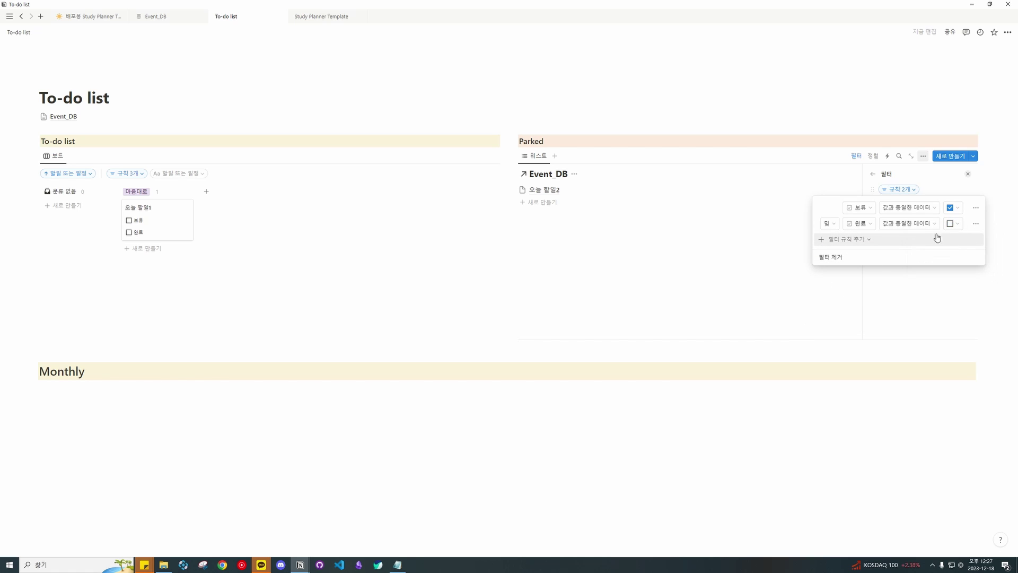
left_click(917, 287)
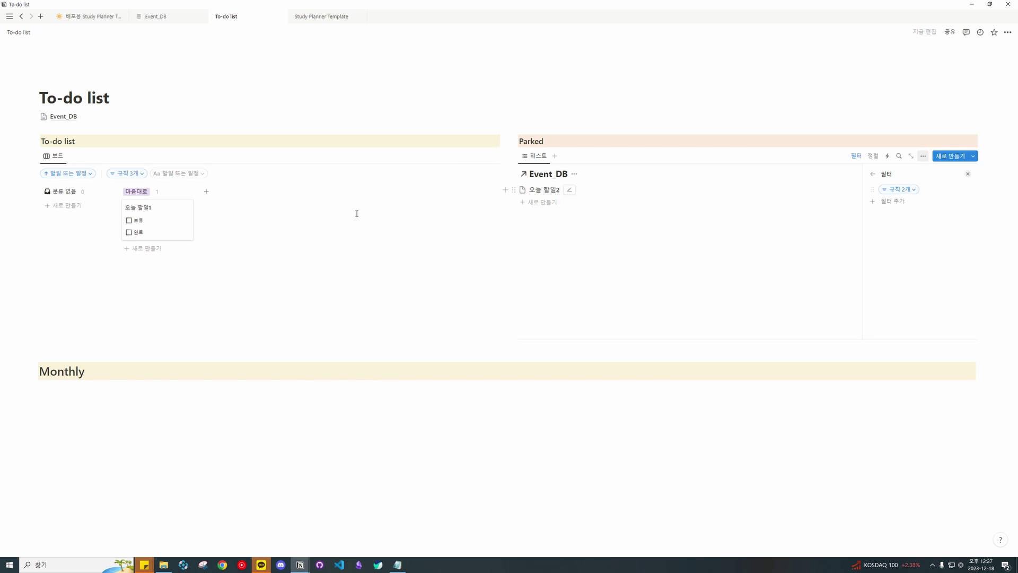
left_click(136, 223)
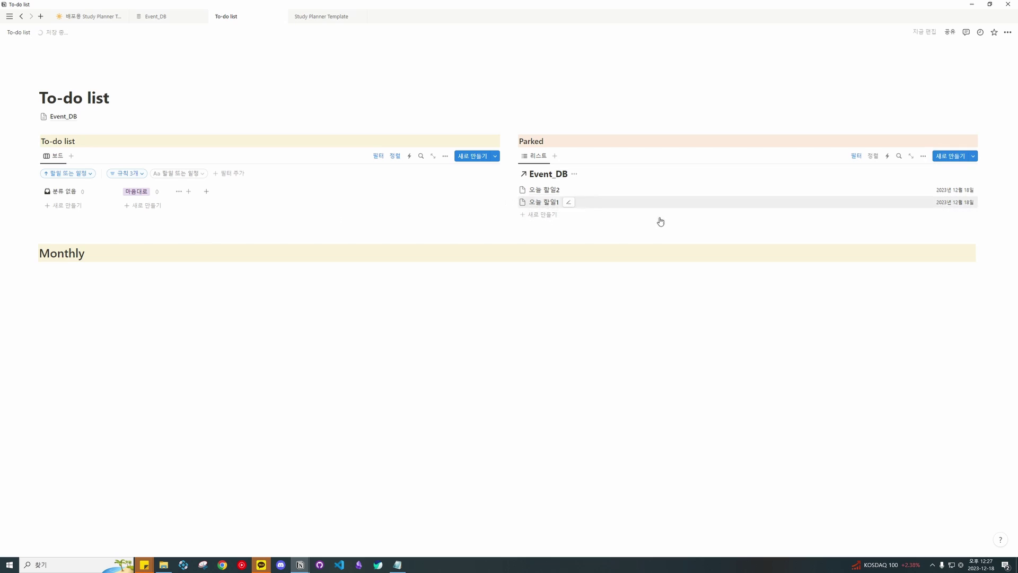
Step: Sort the Parked list by 날짜 in ascending order (오름차순) and close the view settings
left_click(923, 155)
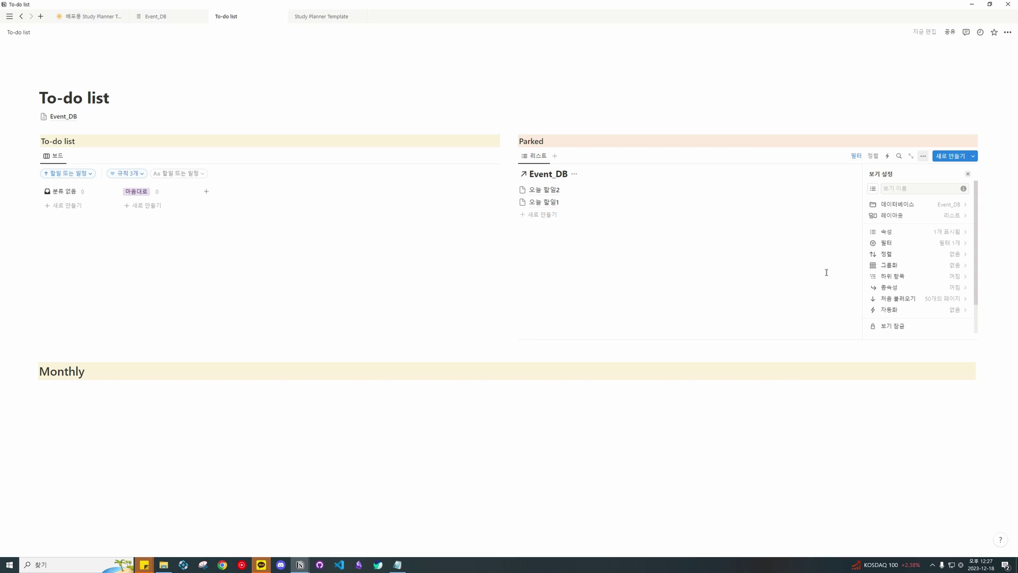
left_click(924, 255)
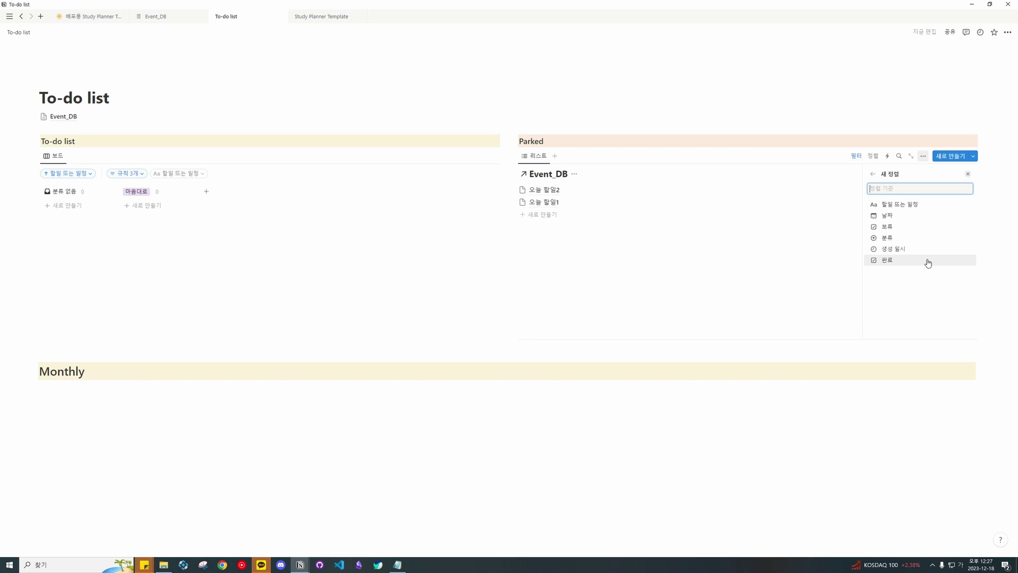
left_click(912, 220)
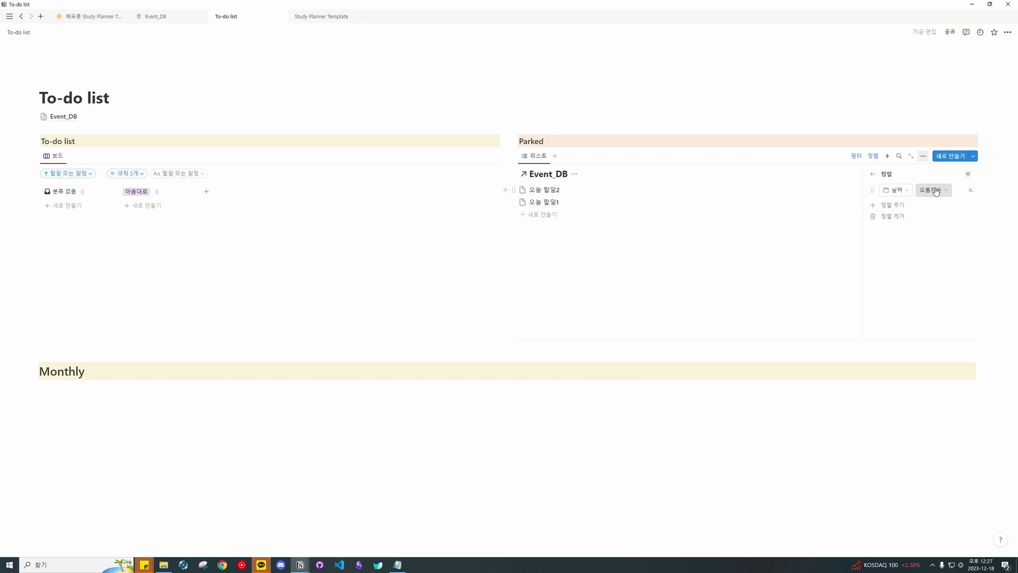
left_click(661, 222)
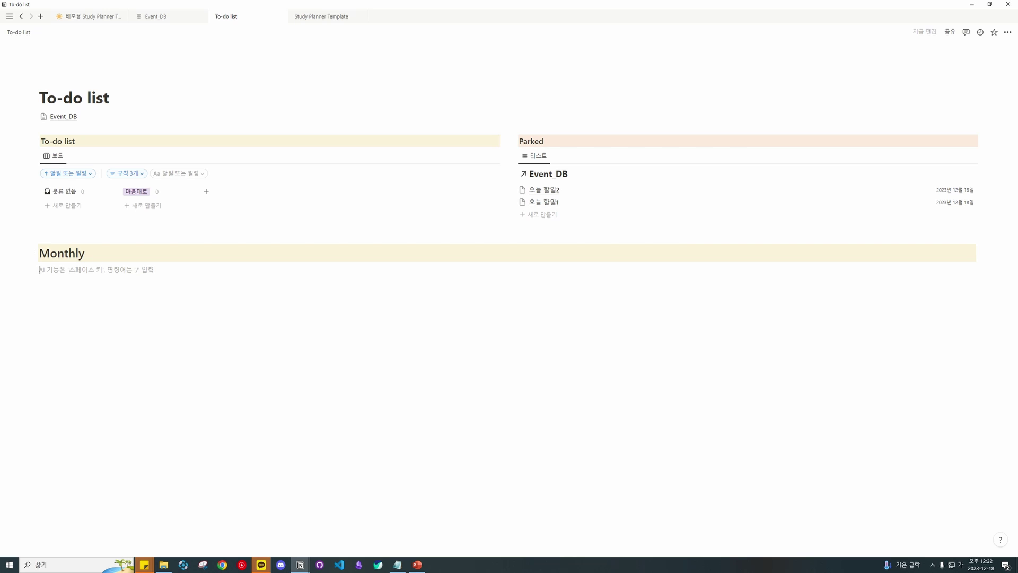
Step: Insert a calendar view linked to the To-do list page's Event_DB under the Monthly heading, with the database title hidden
key("BackSpace")
type("/캘린")
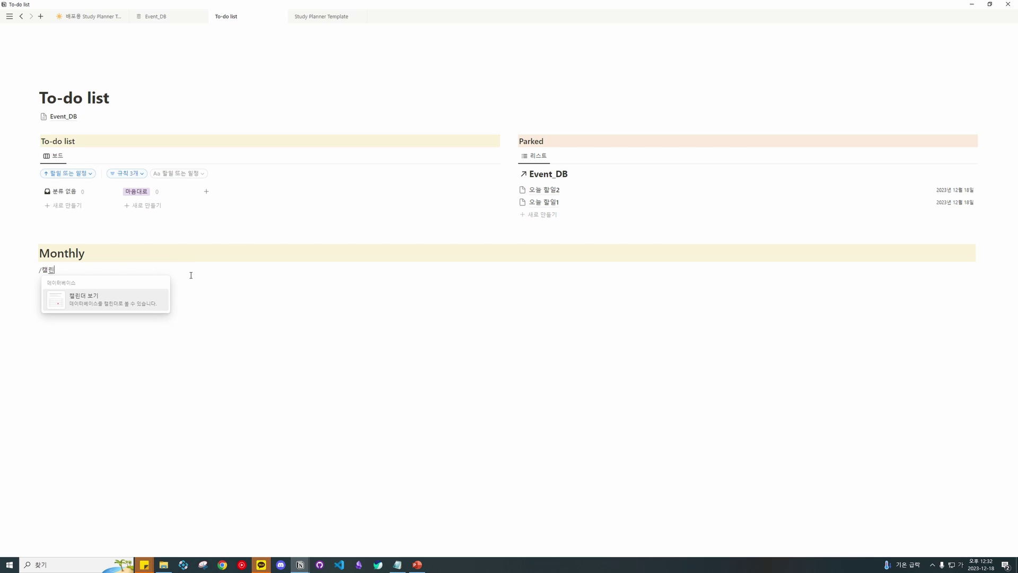
type("더 복")
key("Return")
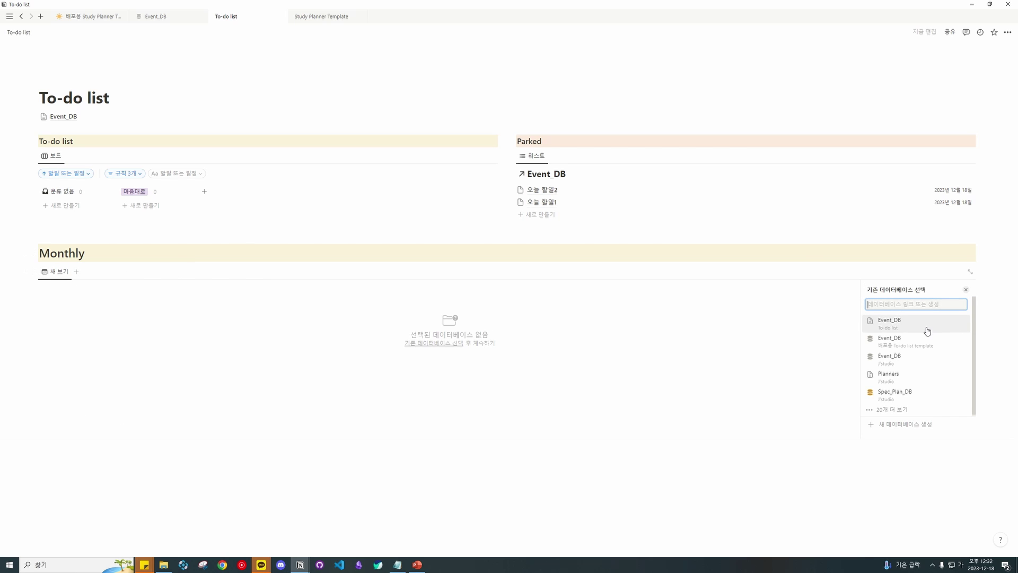
left_click(927, 331)
left_click(916, 328)
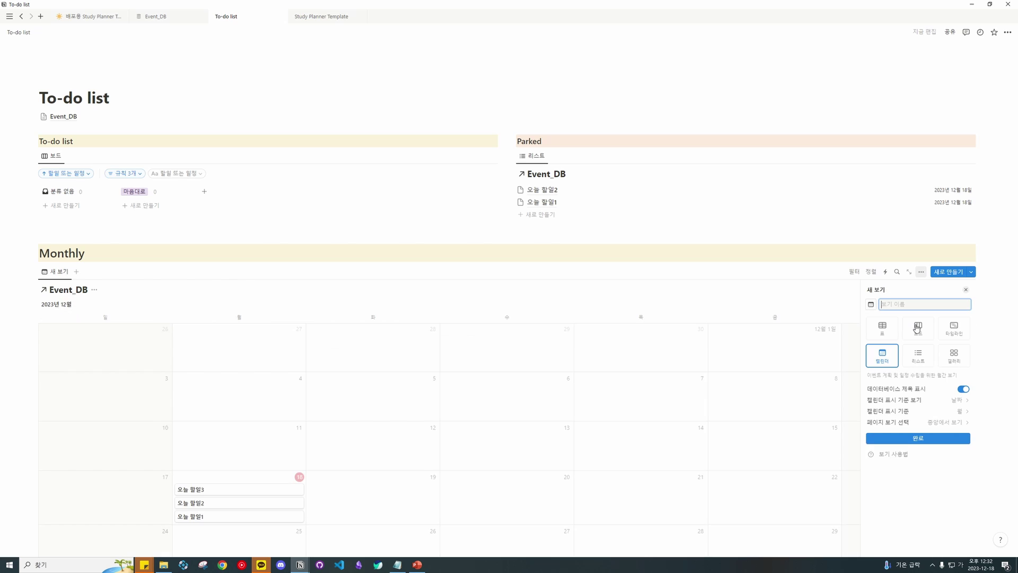
left_click(963, 389)
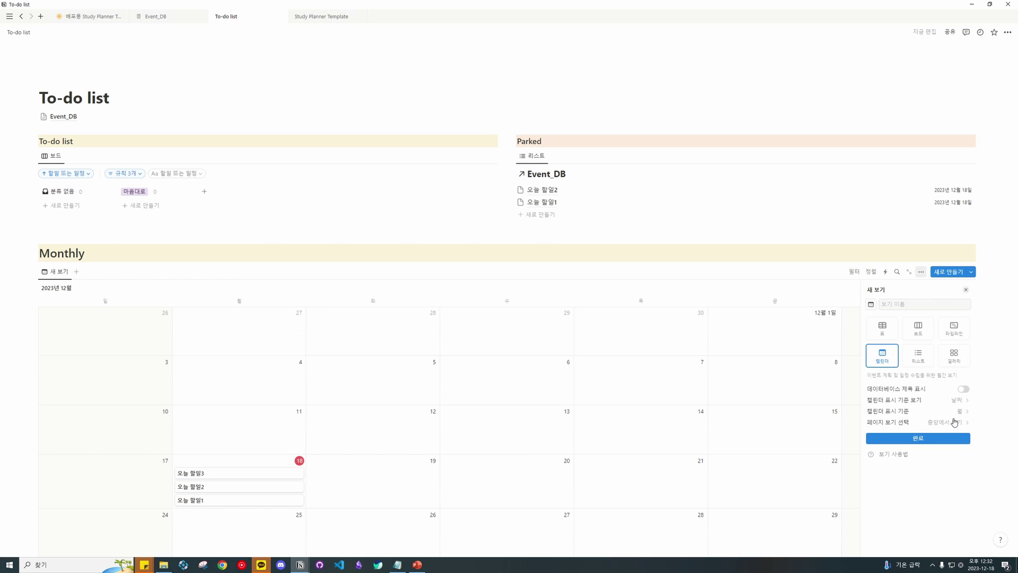
left_click(919, 439)
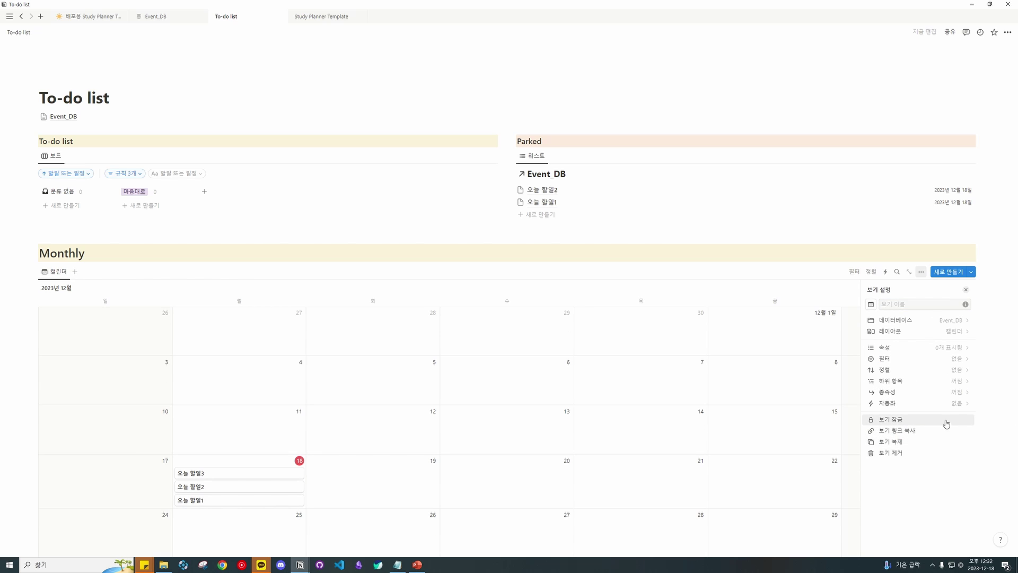
left_click(940, 352)
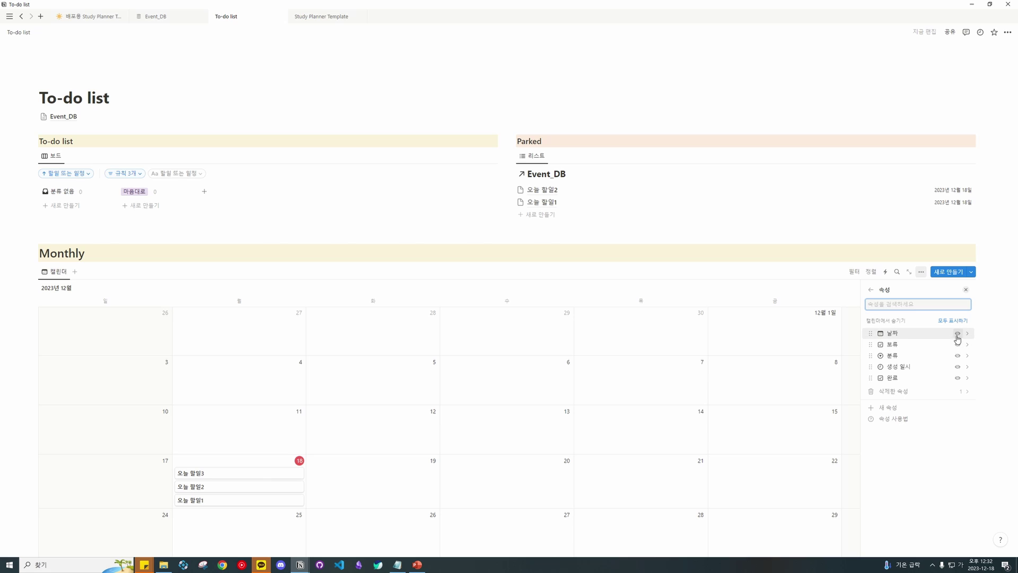
left_click(868, 290)
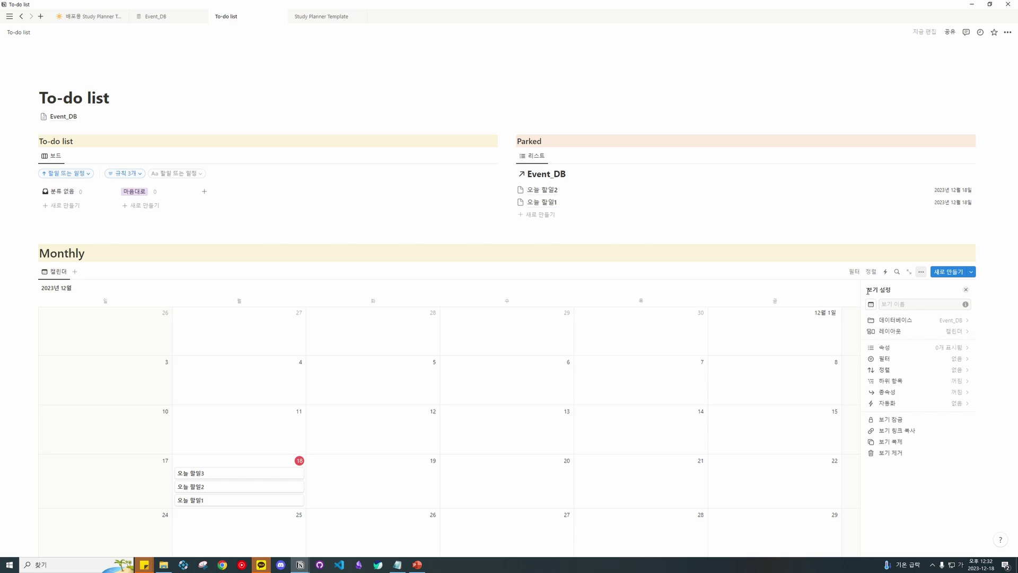
left_click(952, 360)
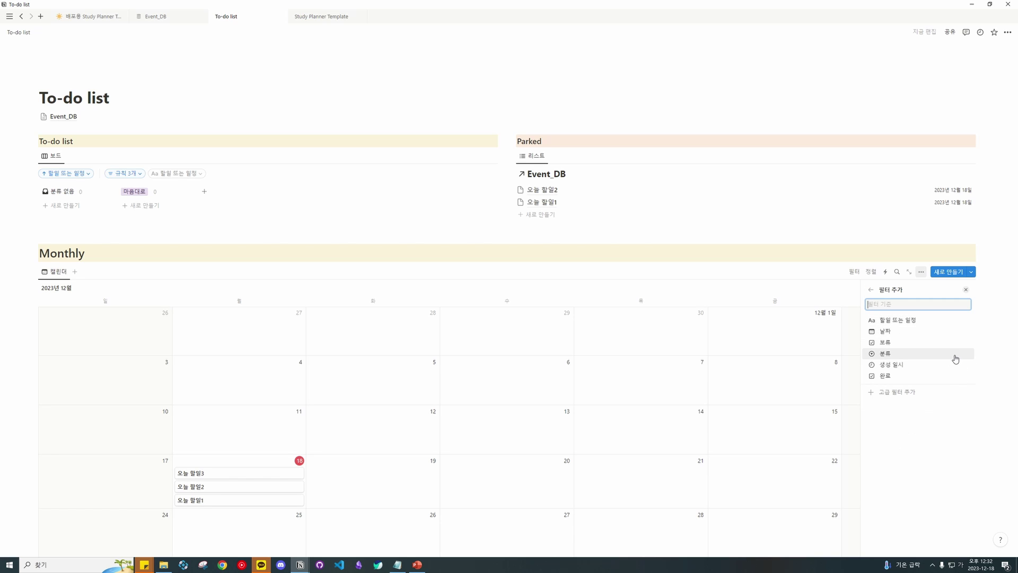
left_click(870, 290)
left_click(953, 371)
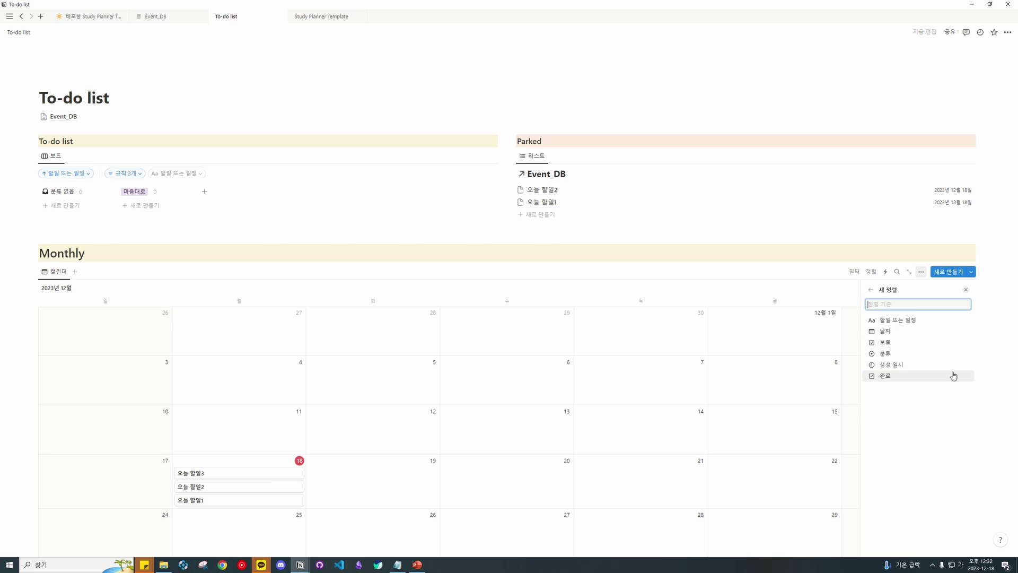
left_click(873, 292)
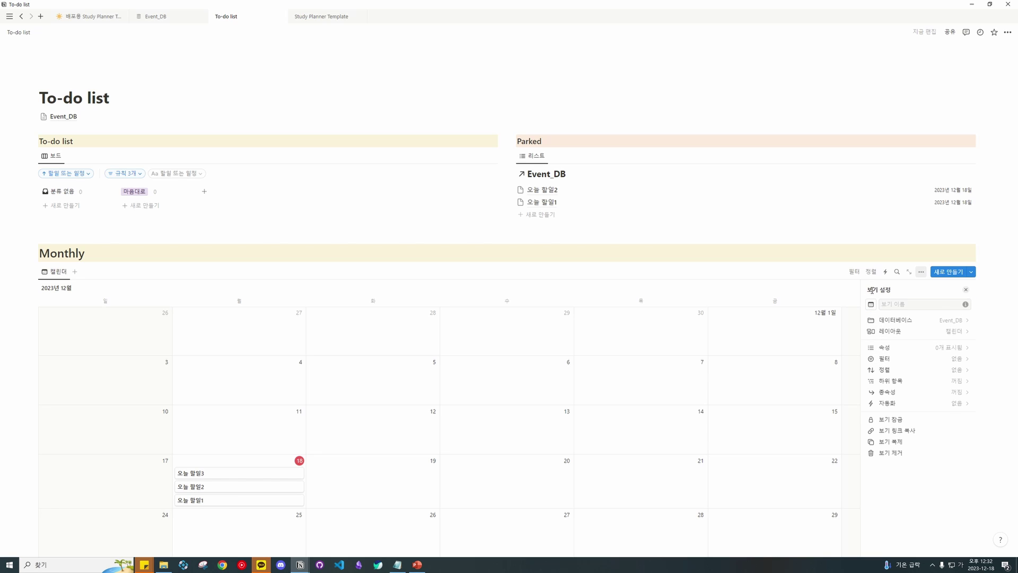
Step: Sort the Monthly calendar by 할일 또는 일정 in ascending order (오름차순) and close the view settings
left_click(948, 371)
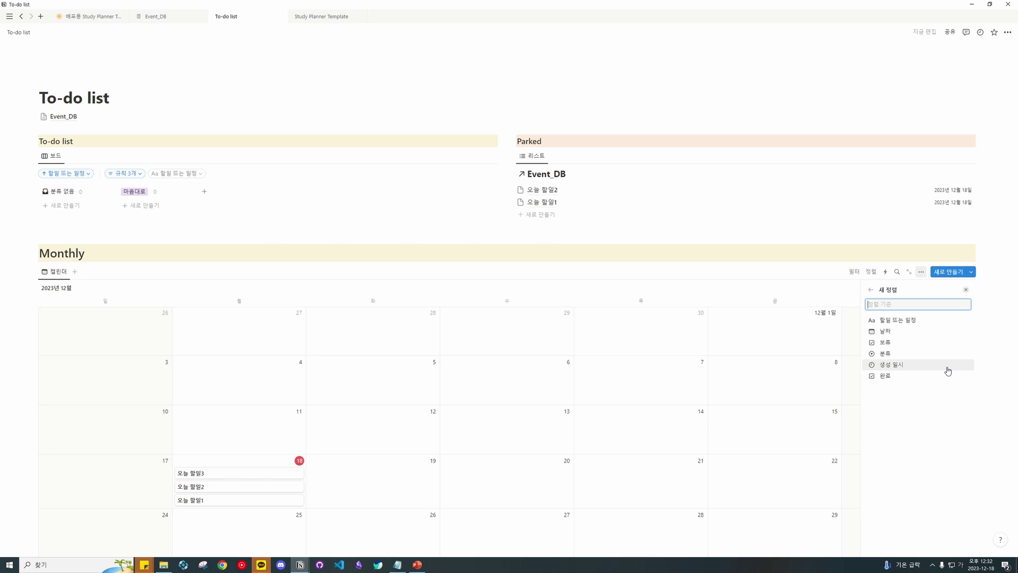
left_click(922, 324)
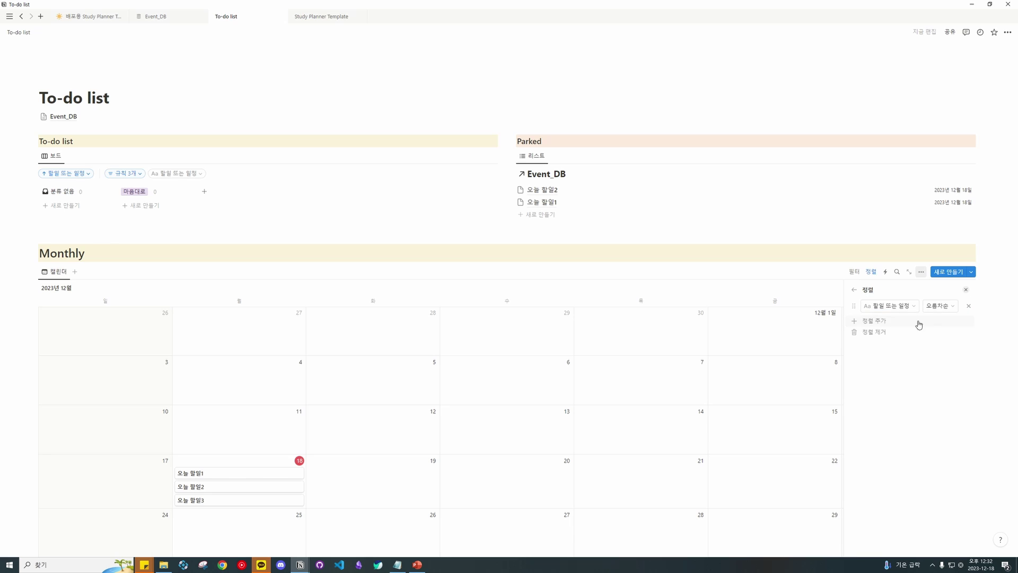
left_click(855, 290)
left_click(965, 290)
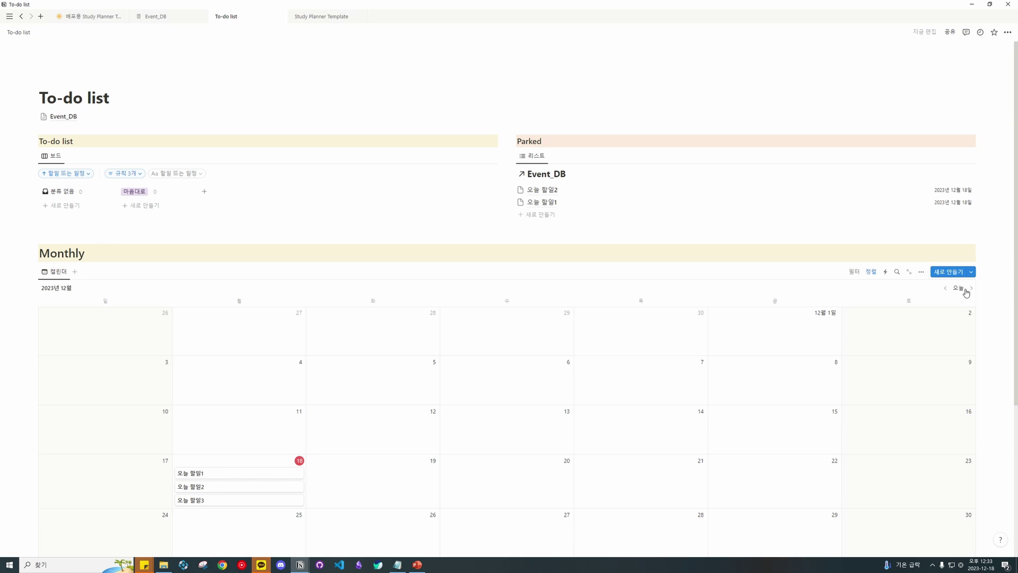
Step: Add an entry titled 06시 ㄴㅇㅁㄹ on December 19 in the Monthly calendar and close its page
scroll(318, 398, "down", 2)
left_click(312, 341)
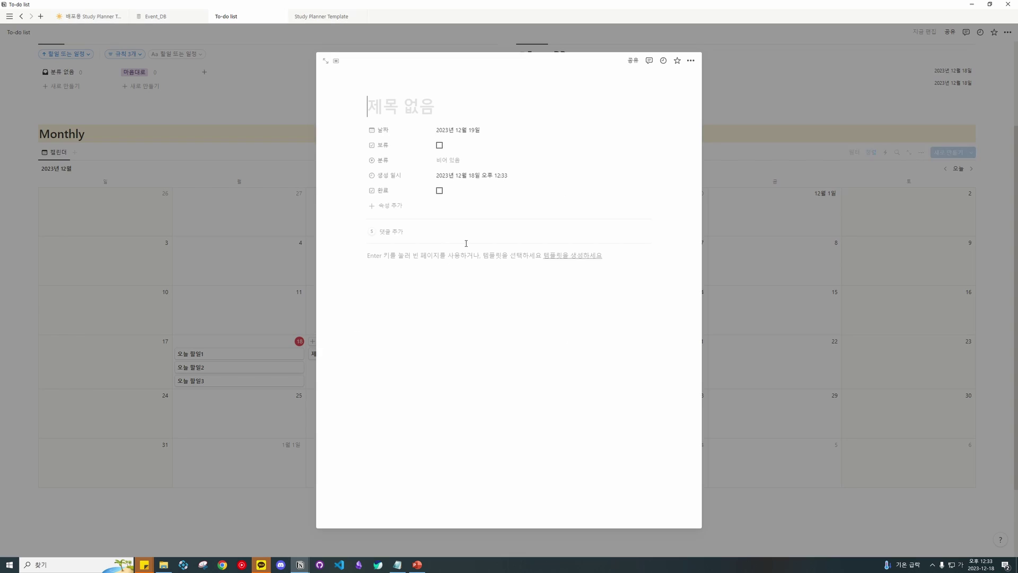
type("06")
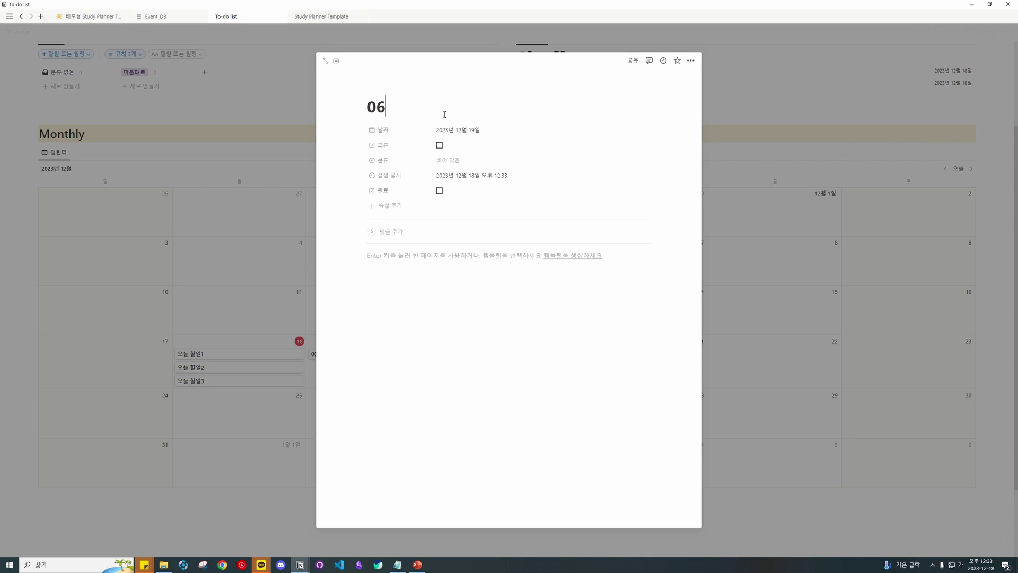
type("시 ㄴㅇㅁㄹ")
left_click(853, 200)
Step: Add a second entry titled 08시 ㅁㄴㅇㄹ on December 19 in the Monthly calendar and close its page
left_click(313, 342)
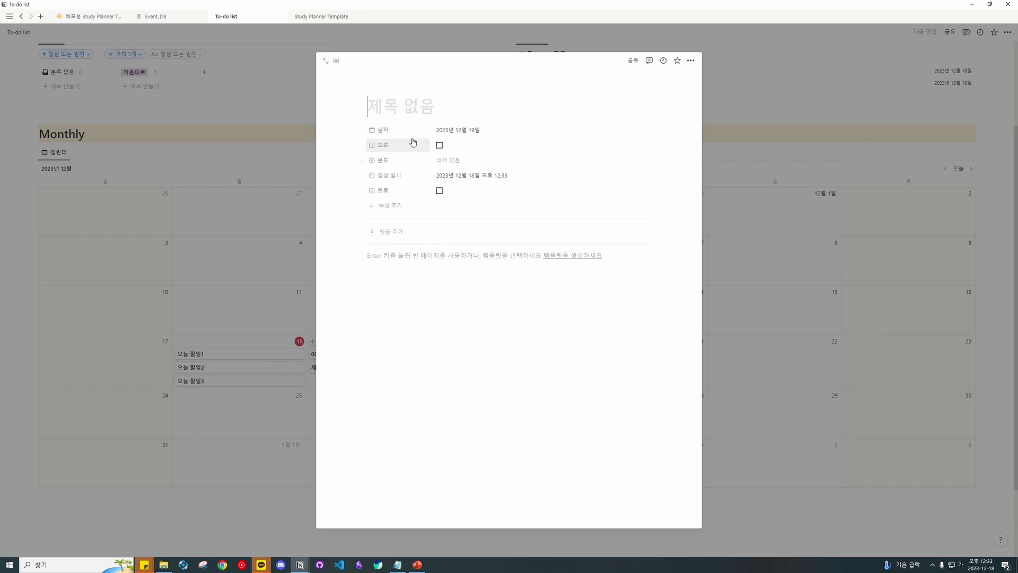
type("18")
key("BackSpace")
key("BackSpace")
type("08시 ㅁㄴㅇㄹ")
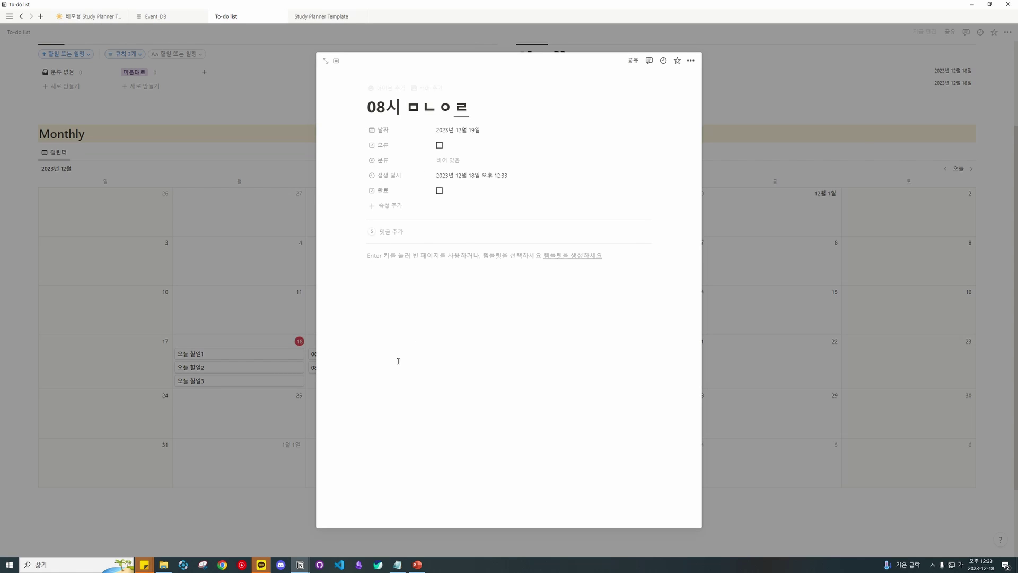
key("Escape")
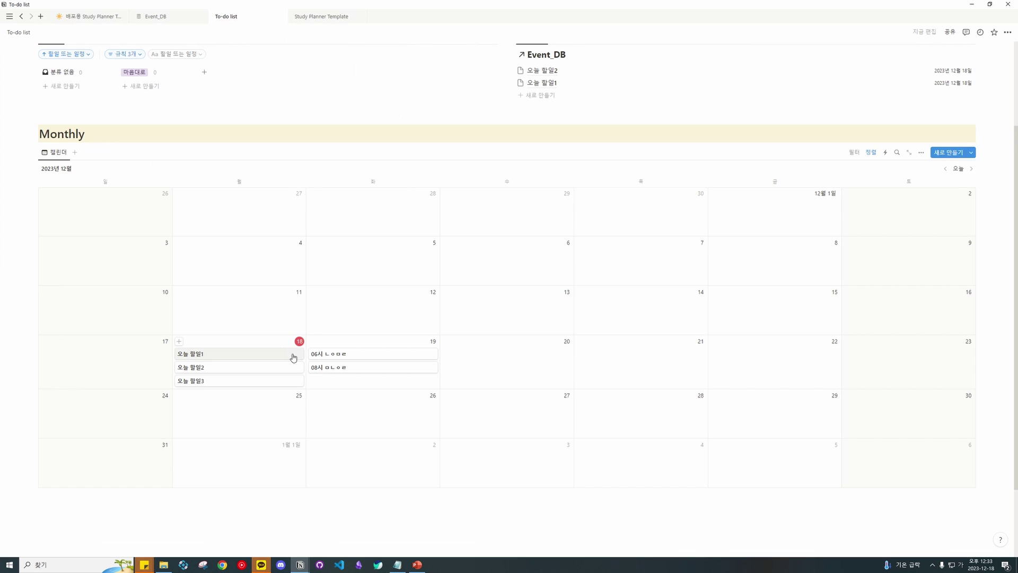
Step: Add a third December 19 entry titled 05시 ㅁㄴㅇㄹ, and delete all three entries of that day from the Monthly calendar
left_click(313, 342)
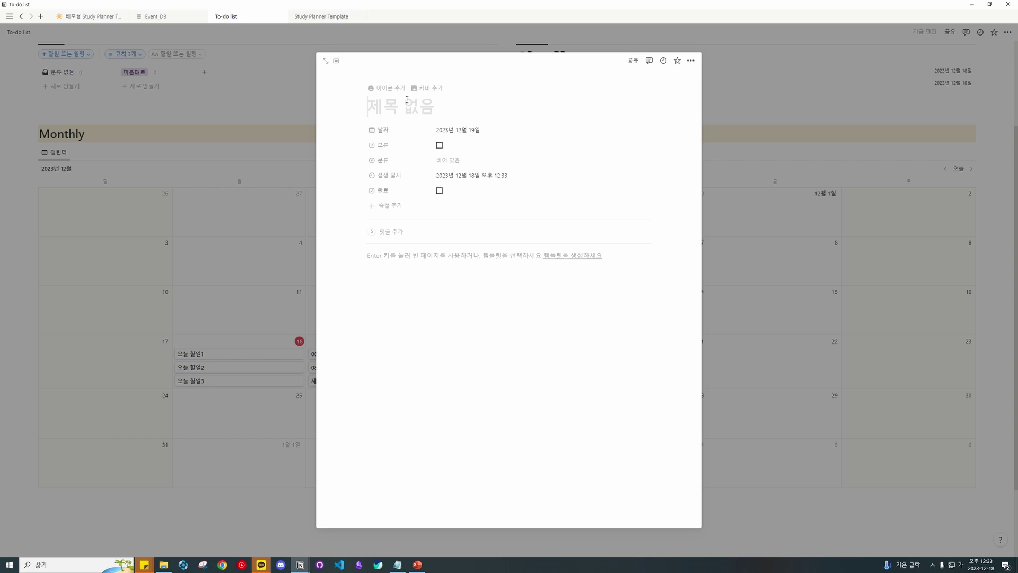
type("05시 ㅁㄴㅇㄹ")
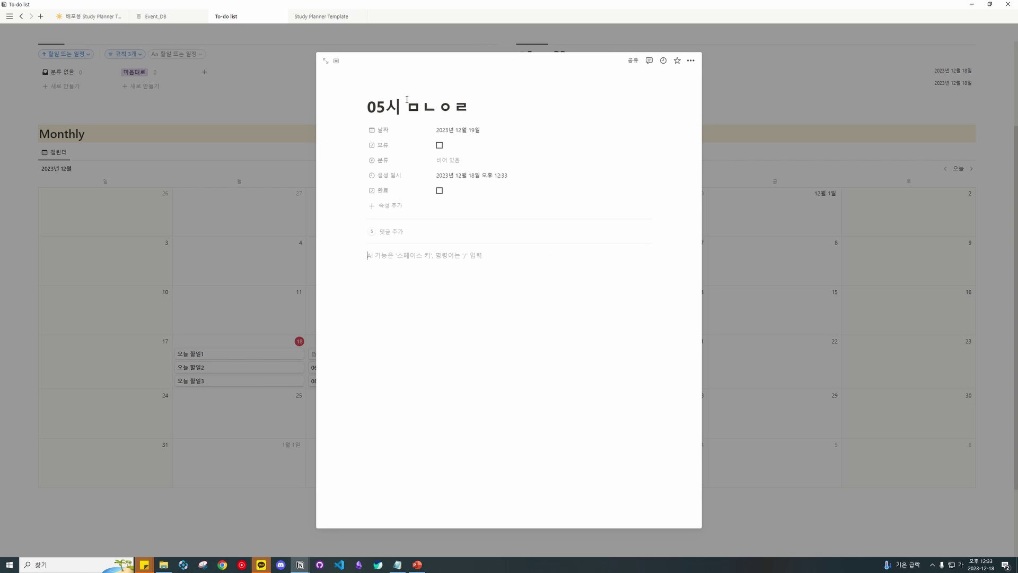
left_click(281, 105)
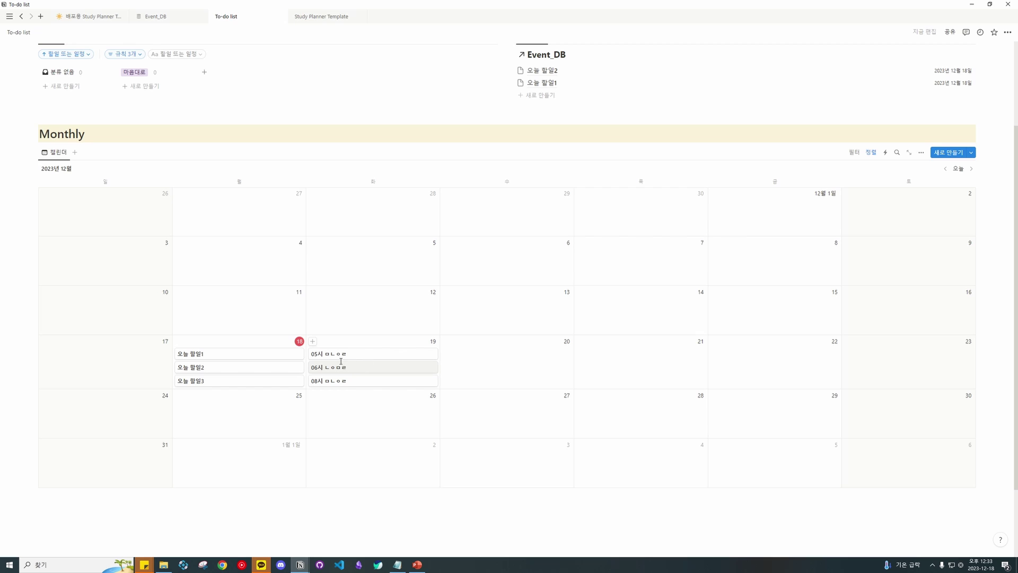
left_click_drag(399, 407, 380, 357)
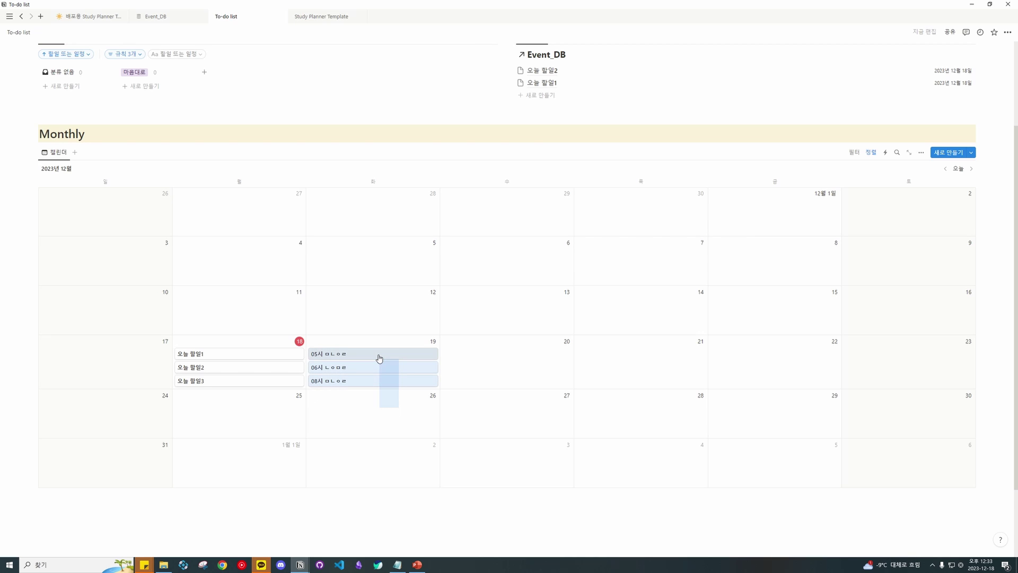
key("Delete")
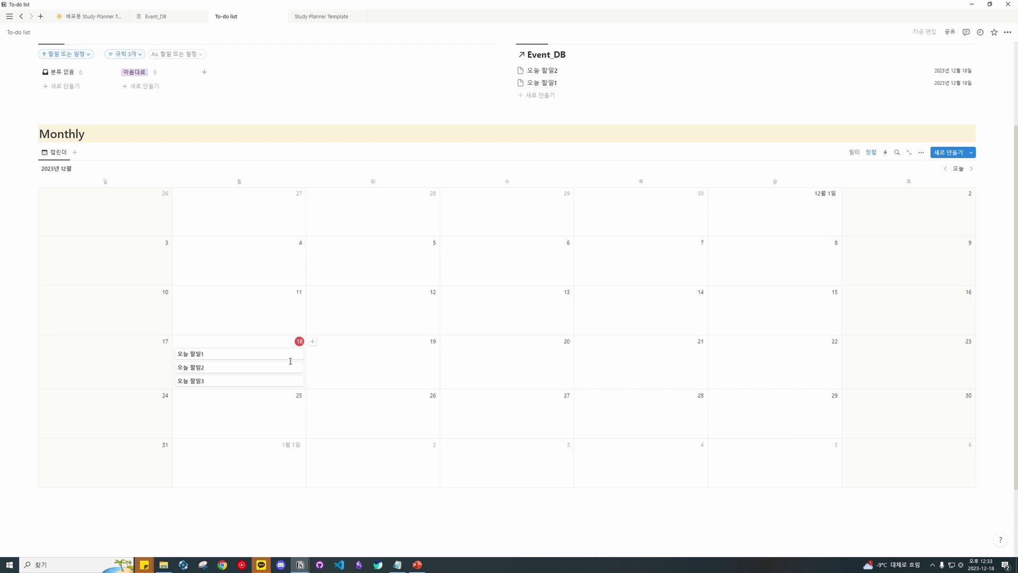
Step: Delete the entries 오늘 할일1, 오늘 할일2 and 오늘 할일3 from December 18 in the Monthly calendar
scroll(339, 402, "up", 2)
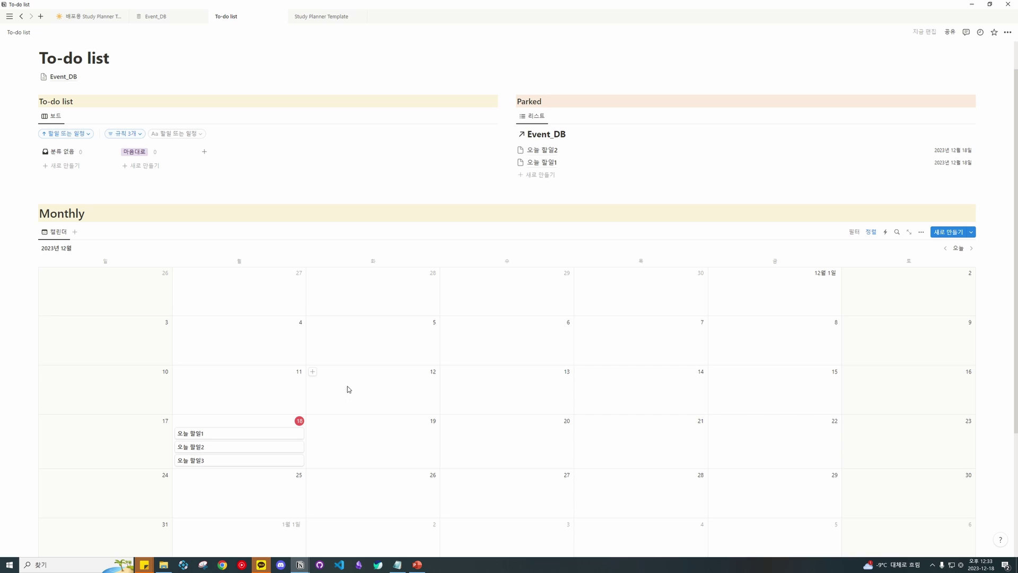
scroll(397, 387, "up", 1)
scroll(412, 377, "down", 3)
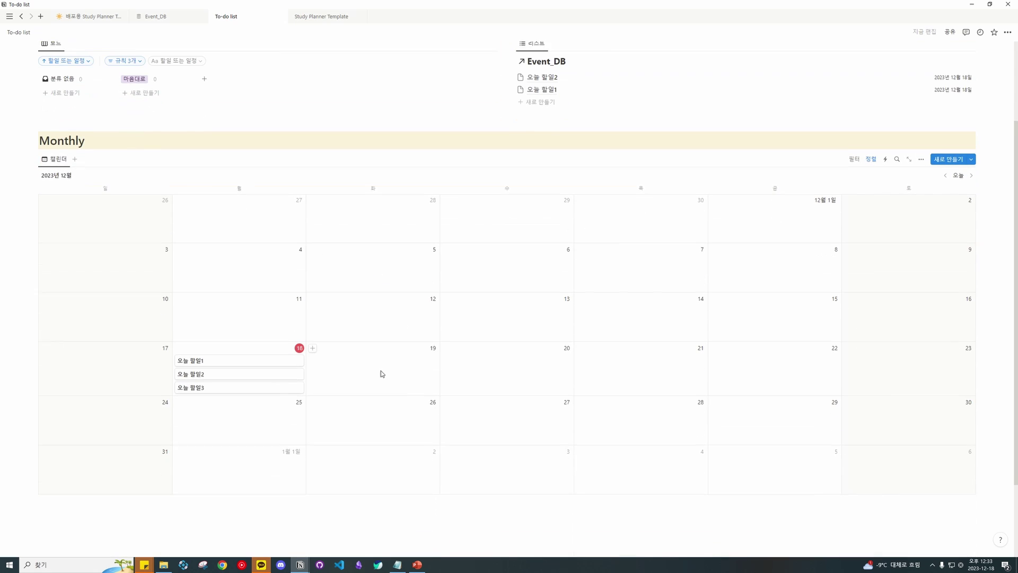
left_click_drag(228, 384, 329, 327)
key("Delete")
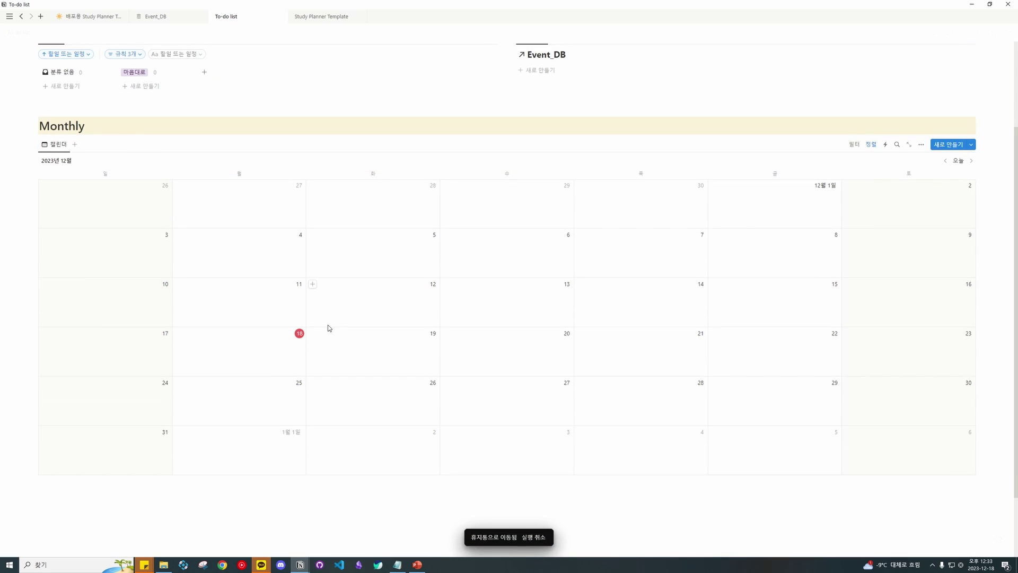
Step: Add an entry titled 일정 on December 18 in the Monthly calendar with 분류 set to 마음대로
scroll(329, 324, "up", 3)
scroll(354, 350, "down", 2)
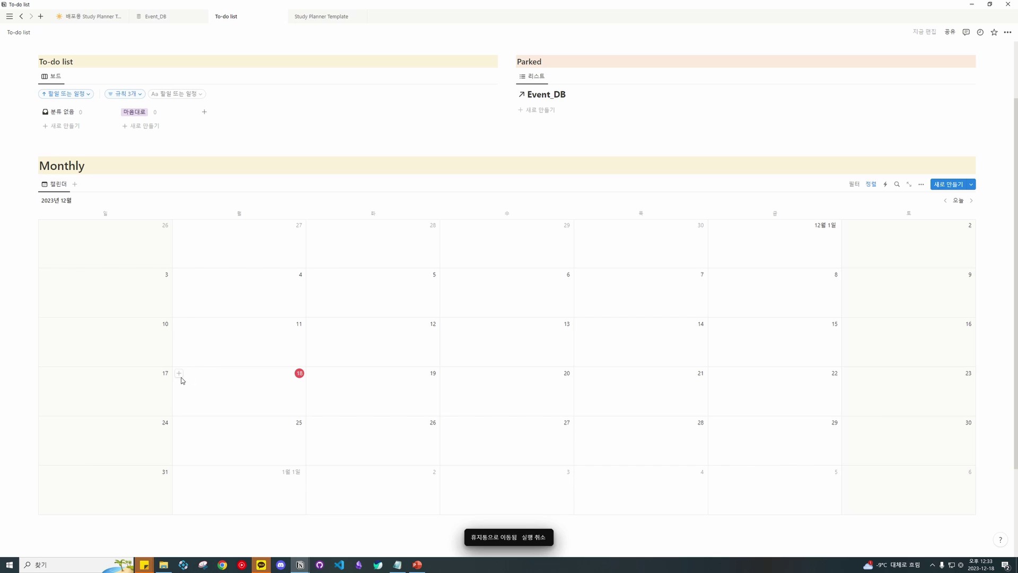
left_click(180, 374)
type("이")
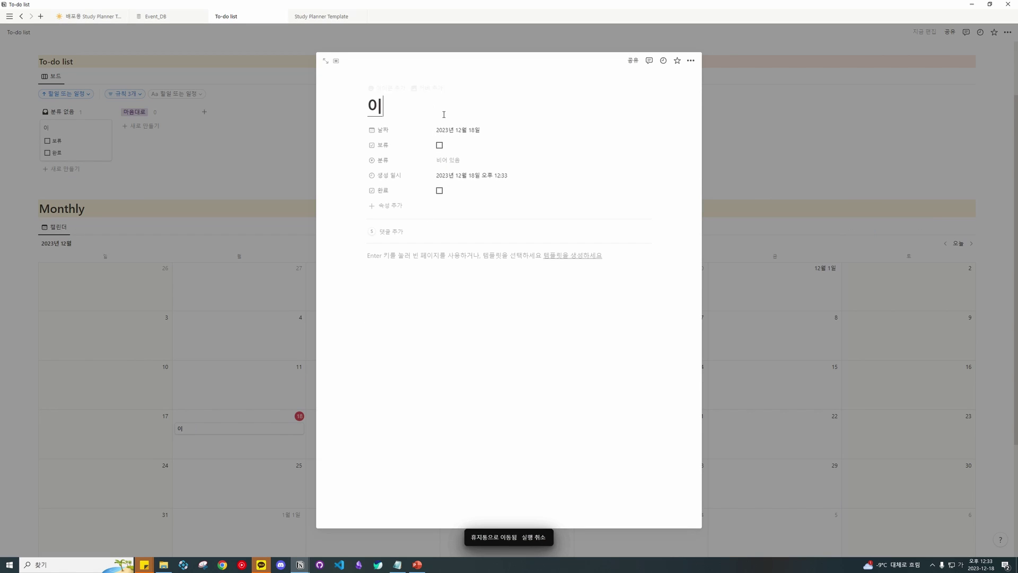
type("ㄹ정")
left_click(449, 160)
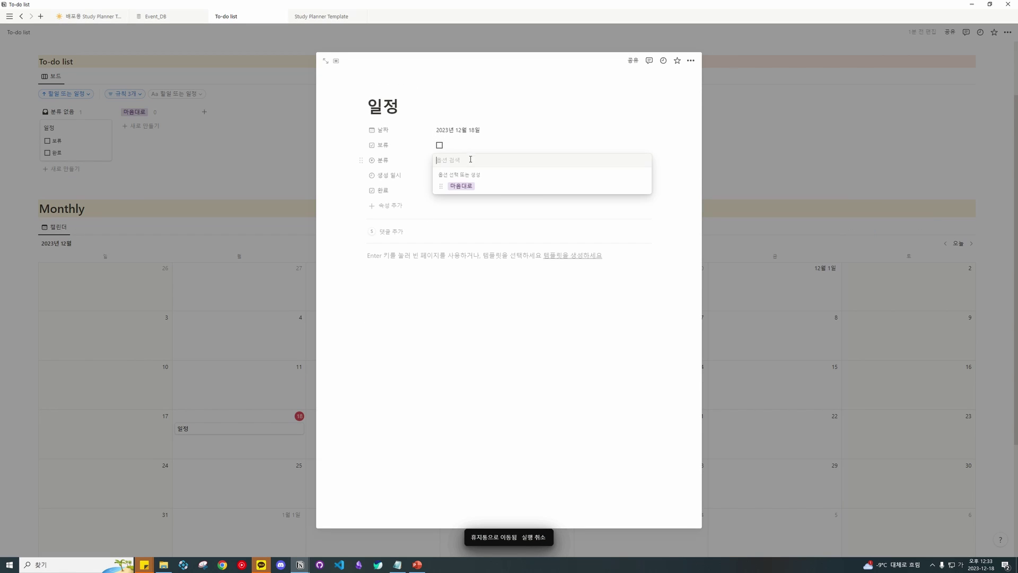
left_click(493, 185)
left_click(208, 232)
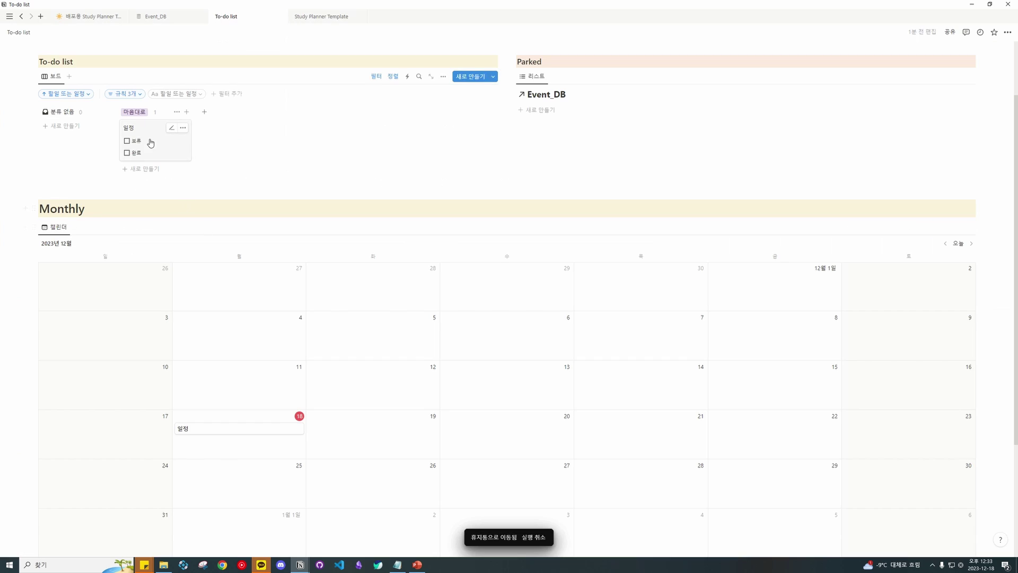
Step: Create a new untitled Event_DB page template from the Monthly calendar with a red heart emoji as its icon
scroll(688, 243, "up", 3)
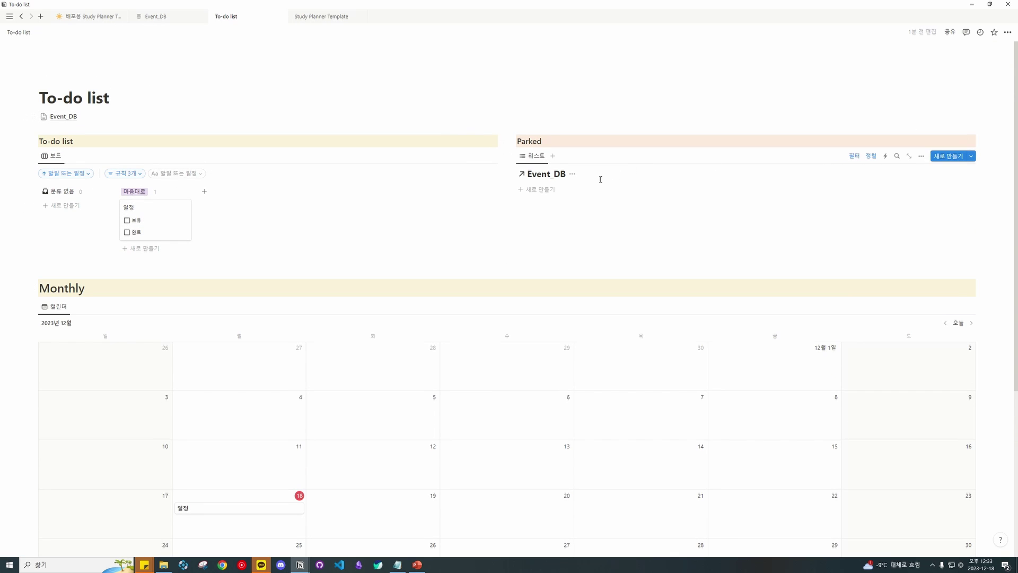
scroll(291, 311, "down", 5)
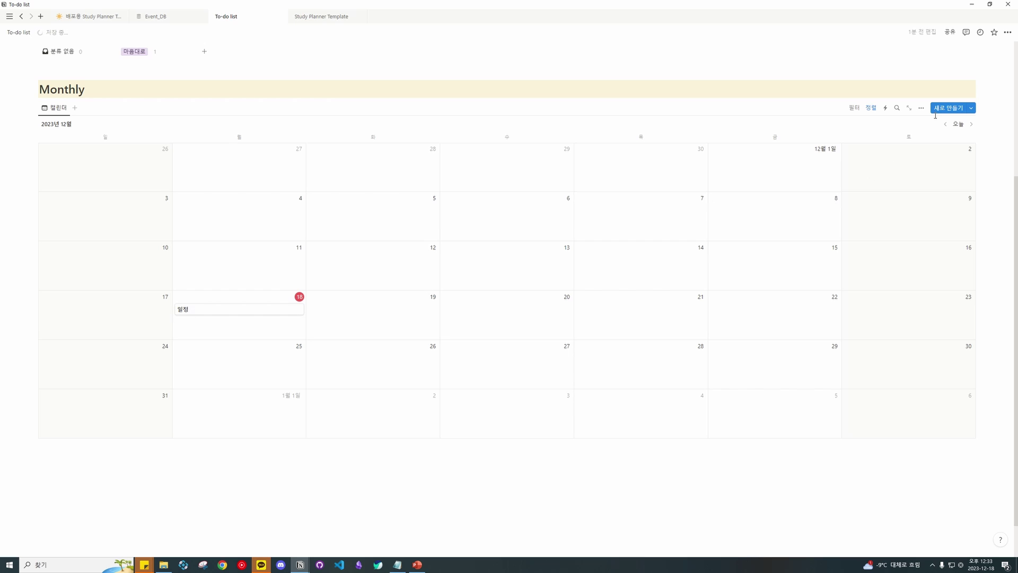
left_click(970, 107)
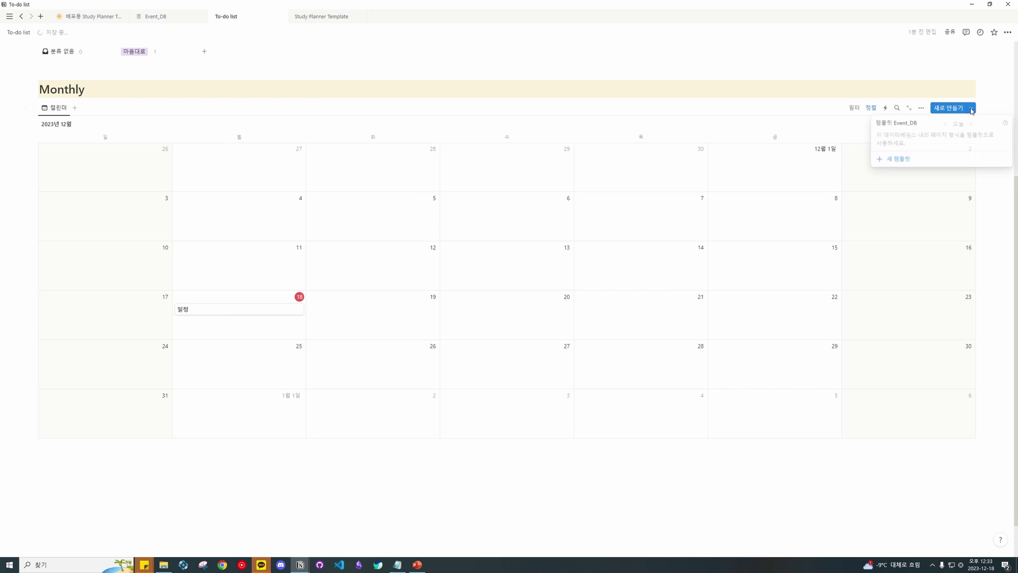
left_click(952, 161)
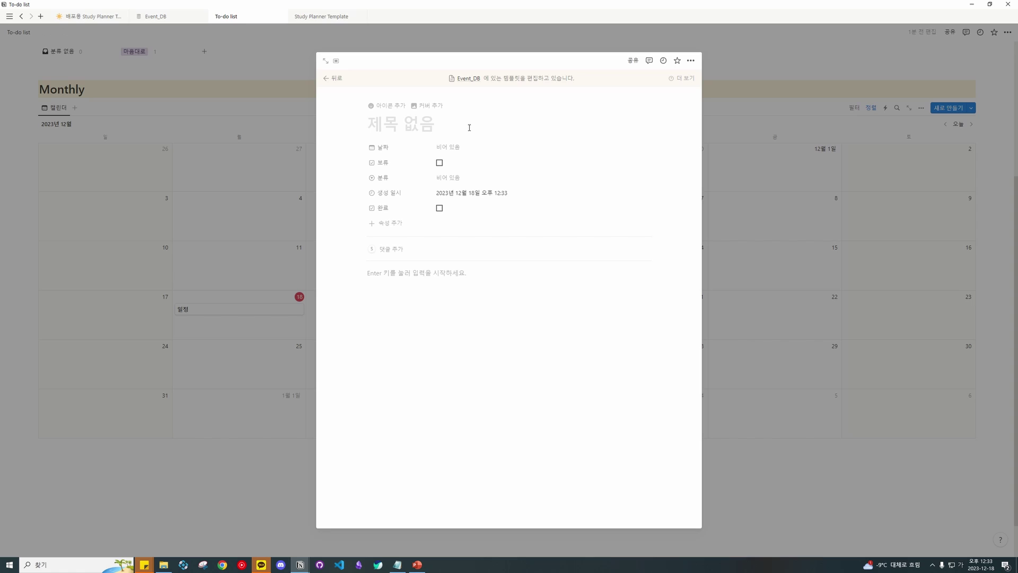
left_click(400, 112)
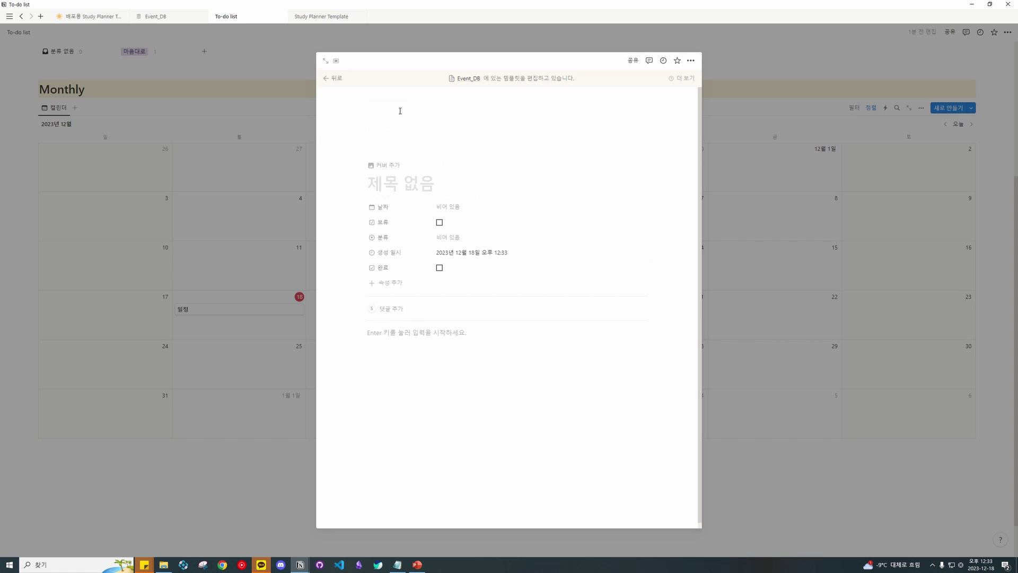
left_click(390, 146)
scroll(425, 227, "down", 5)
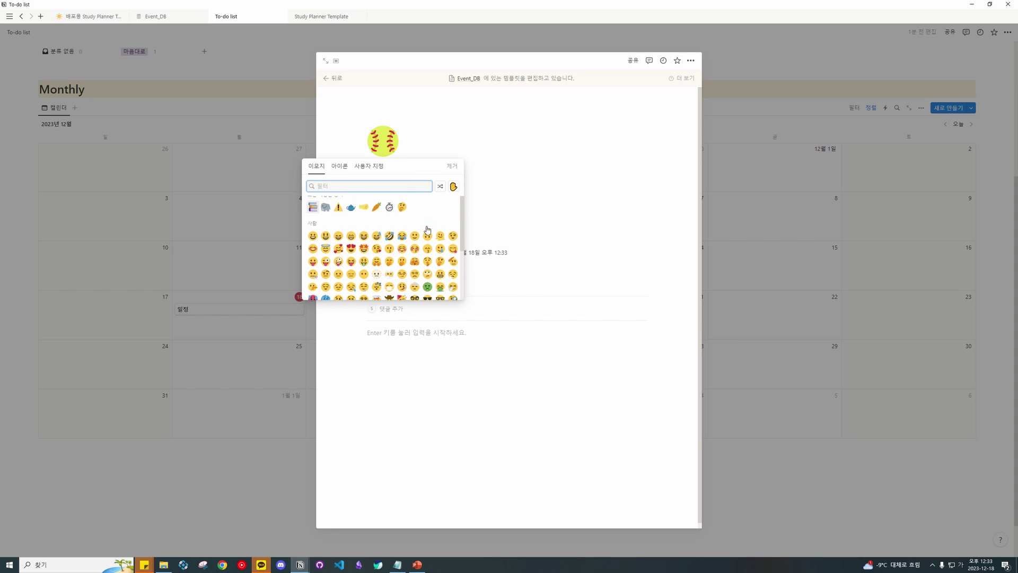
left_click(415, 212)
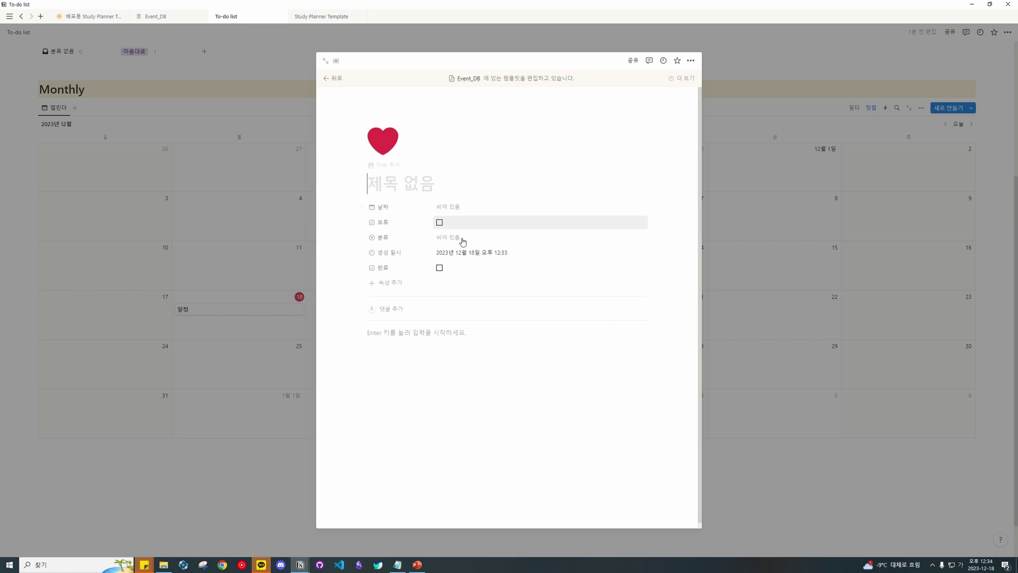
left_click(333, 79)
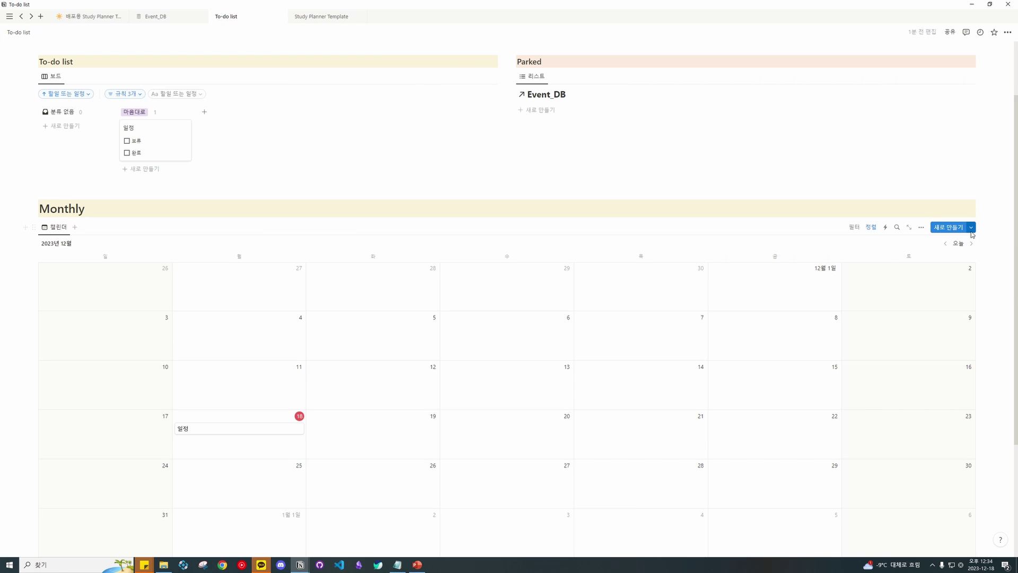
Step: Set the heart-icon template as the default for all views of Event_DB and close the template list
left_click(971, 228)
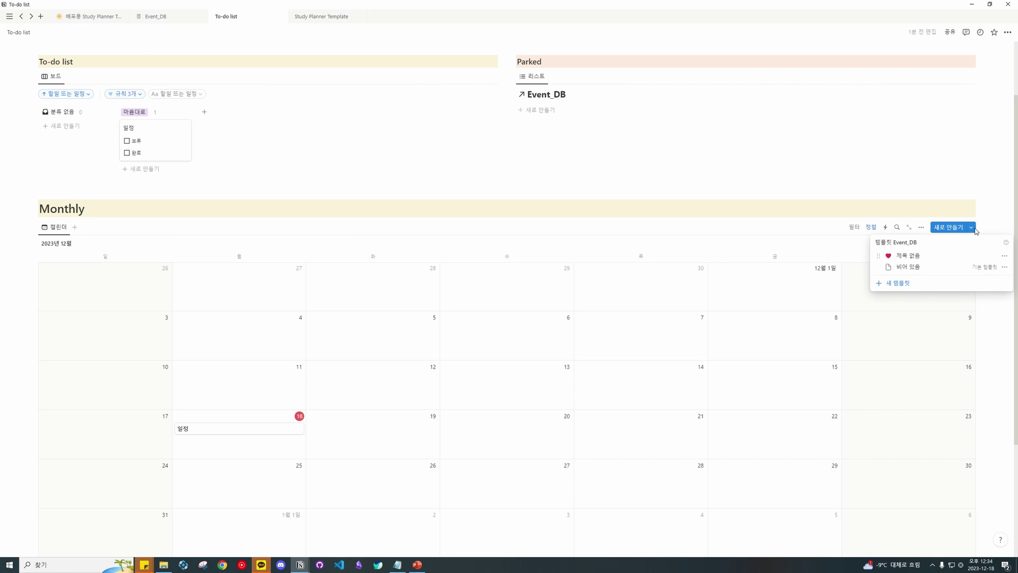
left_click(1004, 258)
left_click(1006, 258)
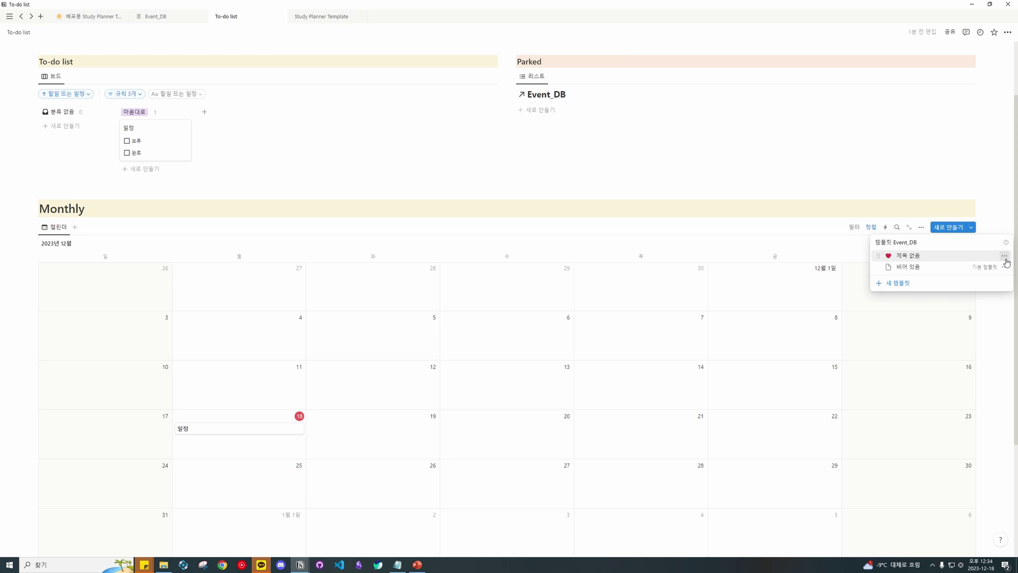
left_click(1005, 260)
left_click(936, 245)
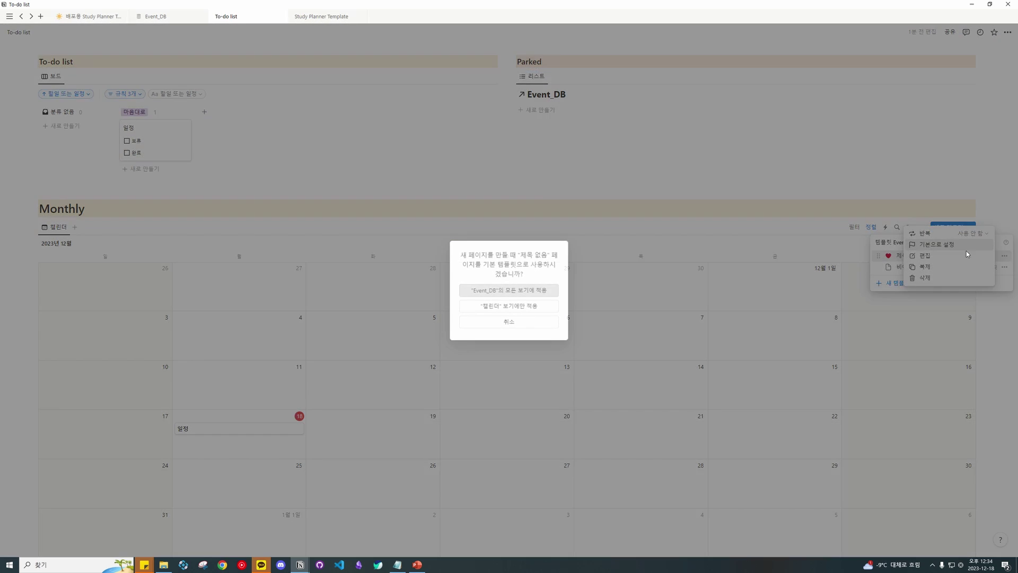
left_click(543, 295)
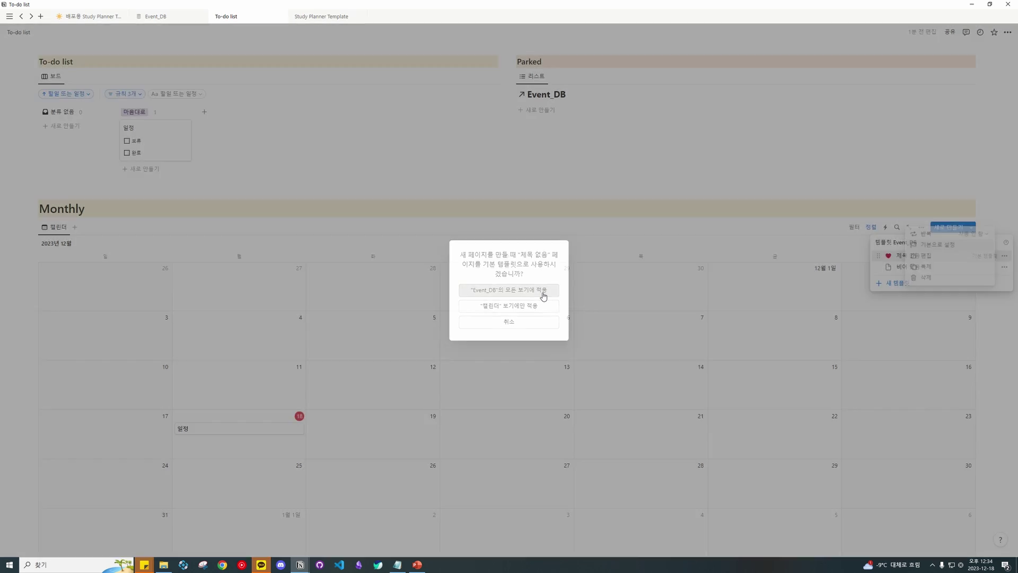
left_click(822, 251)
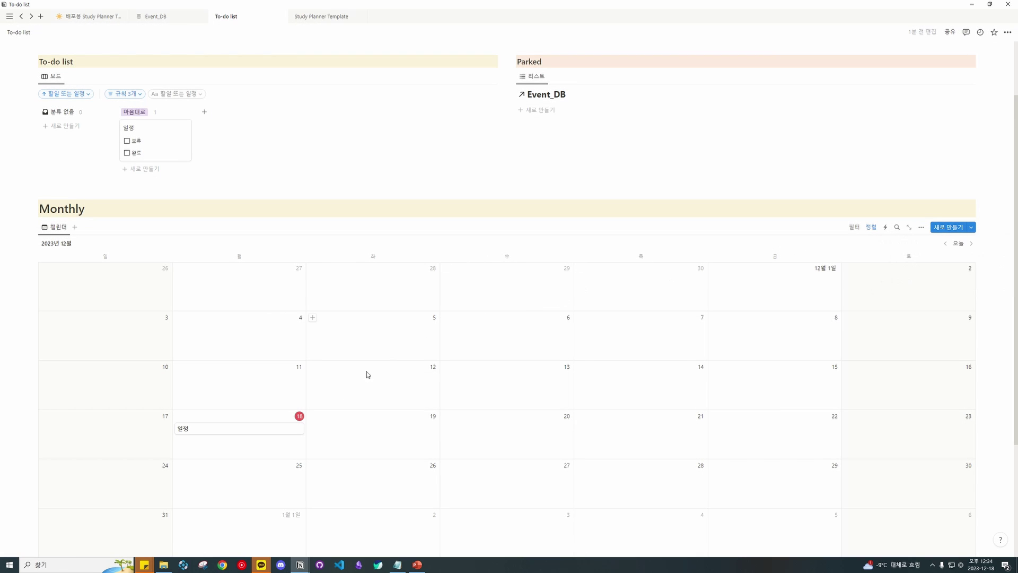
Step: Add an entry titled 일정 2 on December 18 from the default template, with 분류 set to 마음대로
left_click(179, 417)
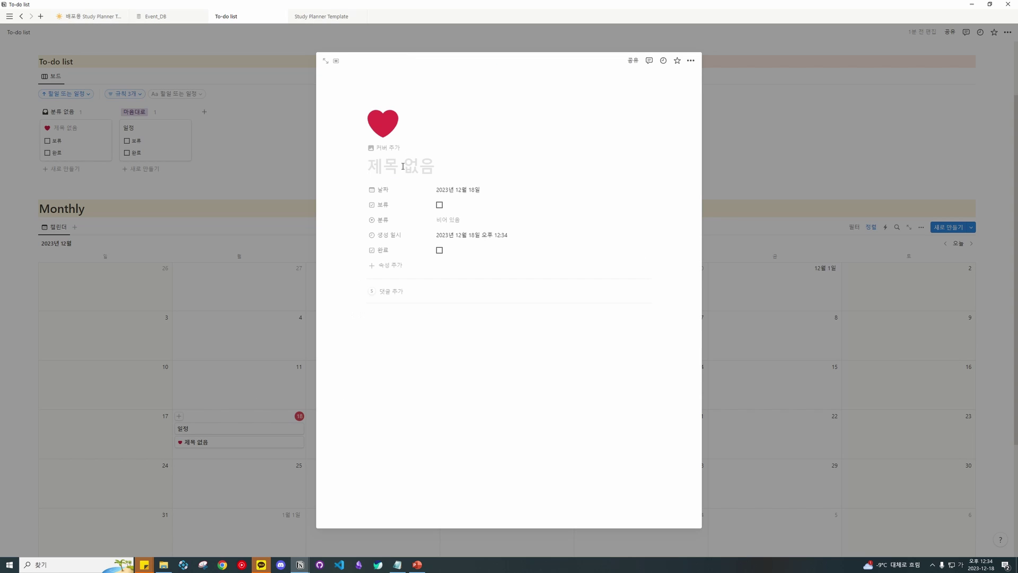
left_click(426, 160)
type("일정 2")
left_click(495, 221)
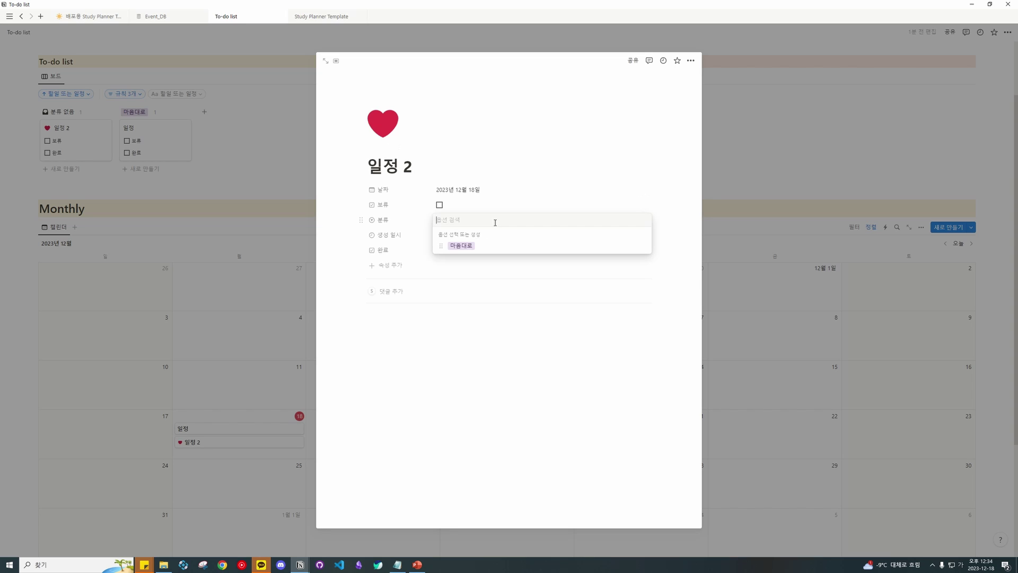
left_click(479, 245)
left_click(771, 225)
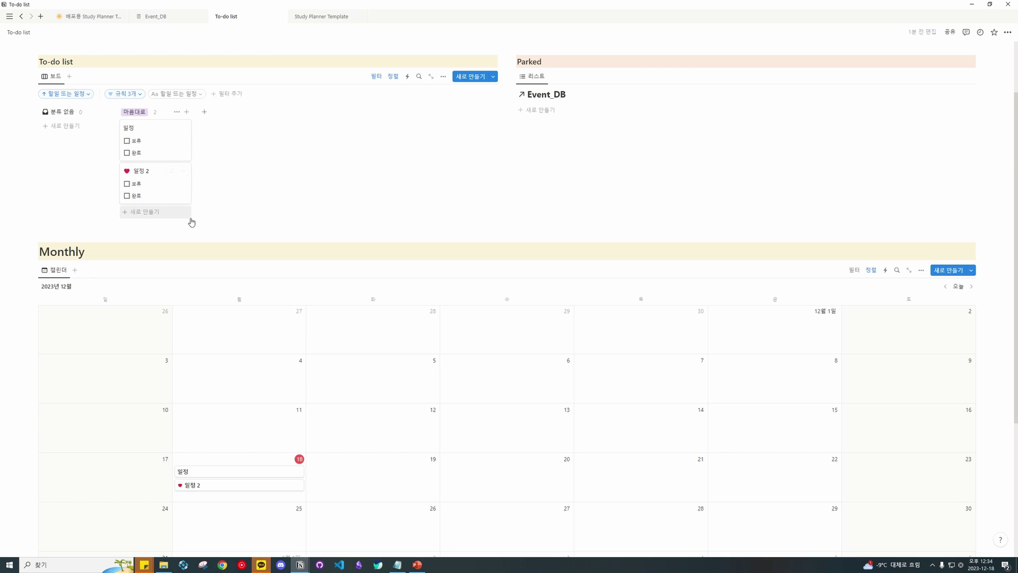
Step: Mark 일정 2 as 보류 on its To-do list board card and check the Parked list and Monthly calendar
left_click(126, 183)
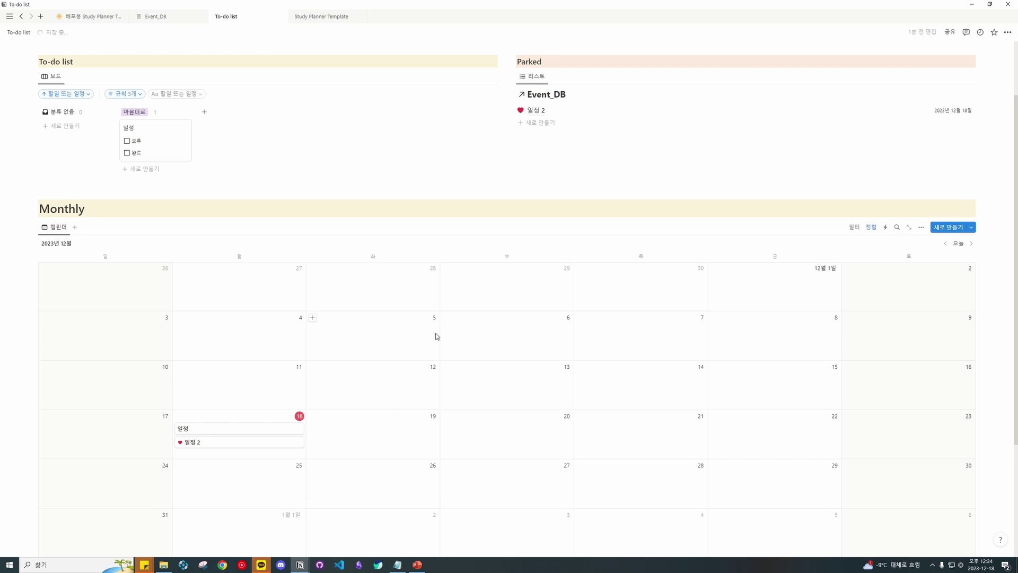
scroll(445, 339, "down", 2)
scroll(512, 333, "up", 4)
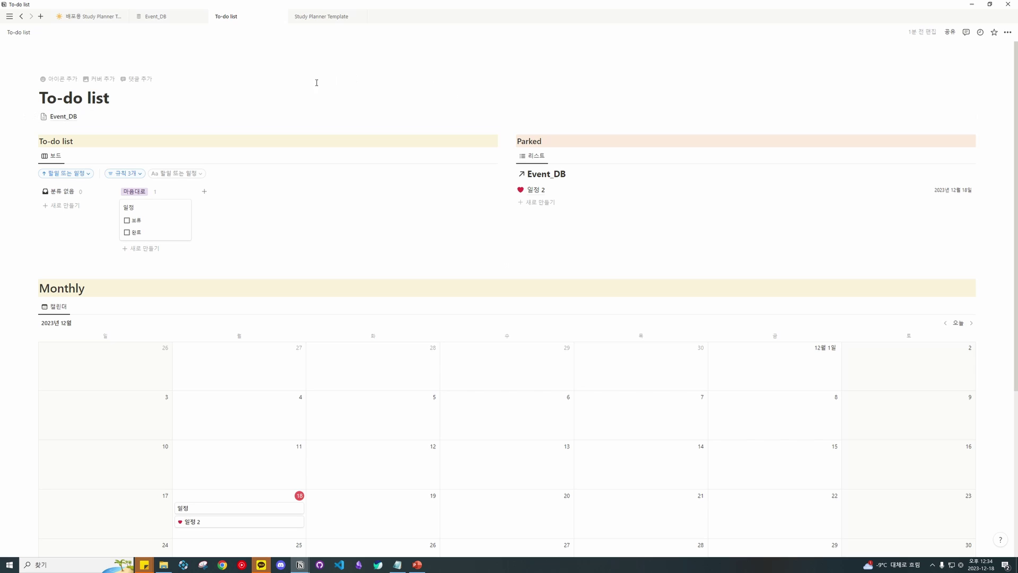
Step: Give the To-do list page an icon and a cover image
left_click(59, 80)
left_click(62, 119)
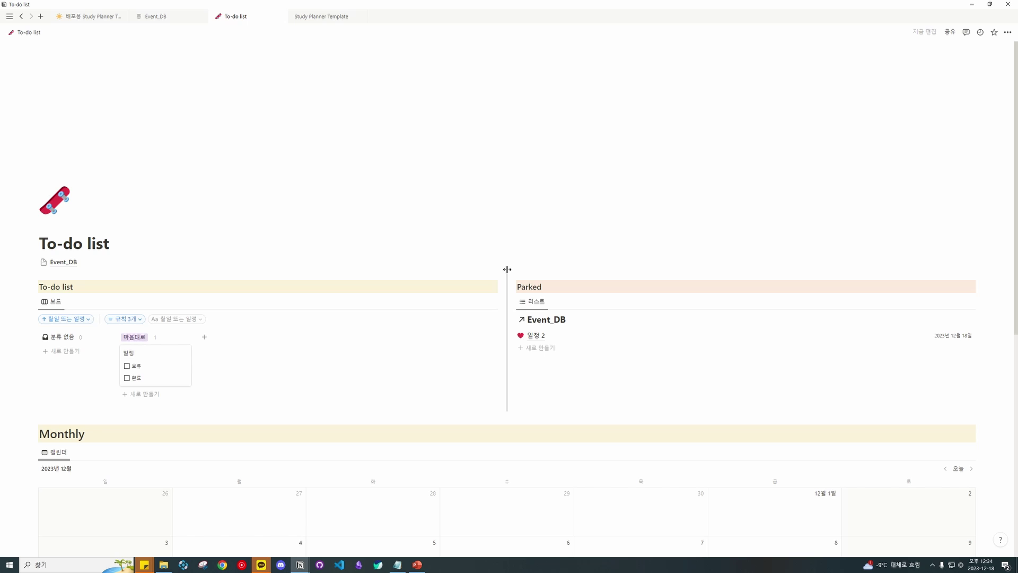
scroll(507, 270, "down", 3)
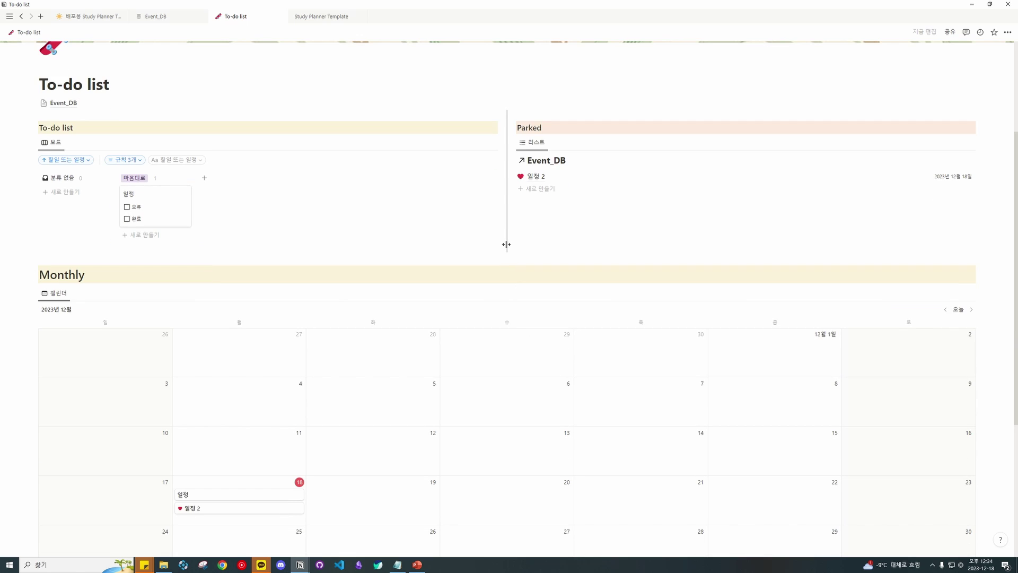
scroll(507, 244, "up", 3)
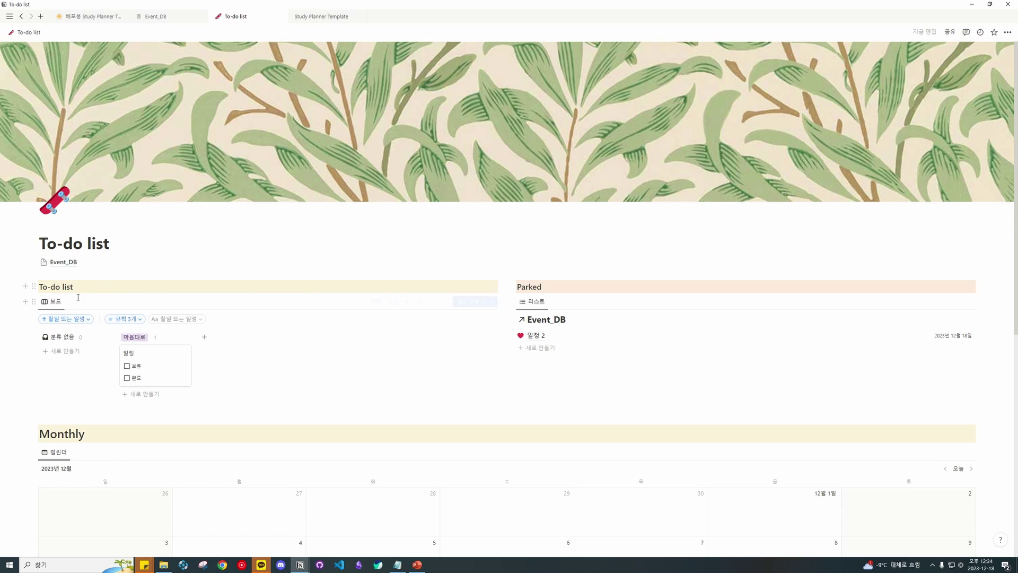
left_click(69, 302)
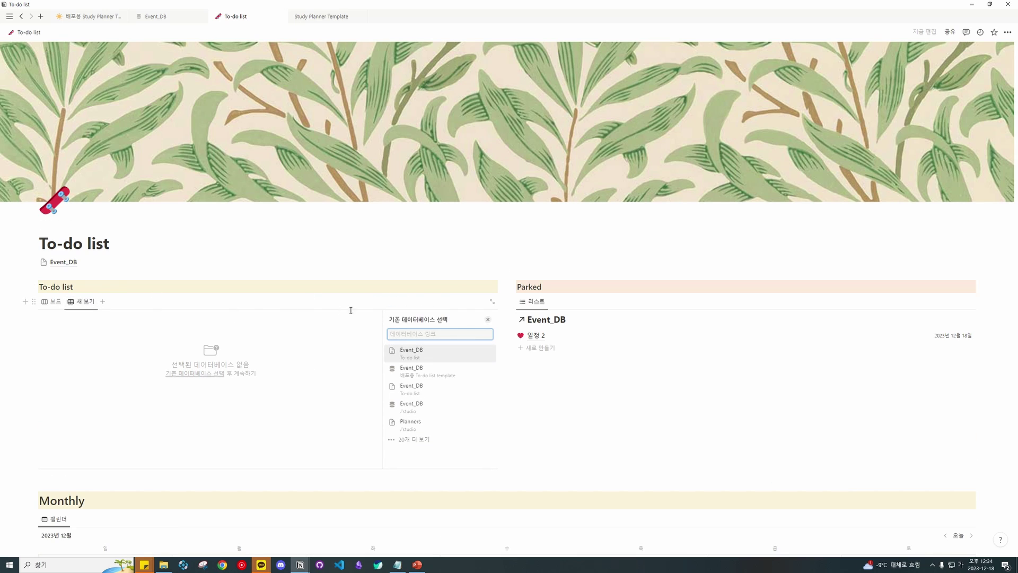
left_click(450, 351)
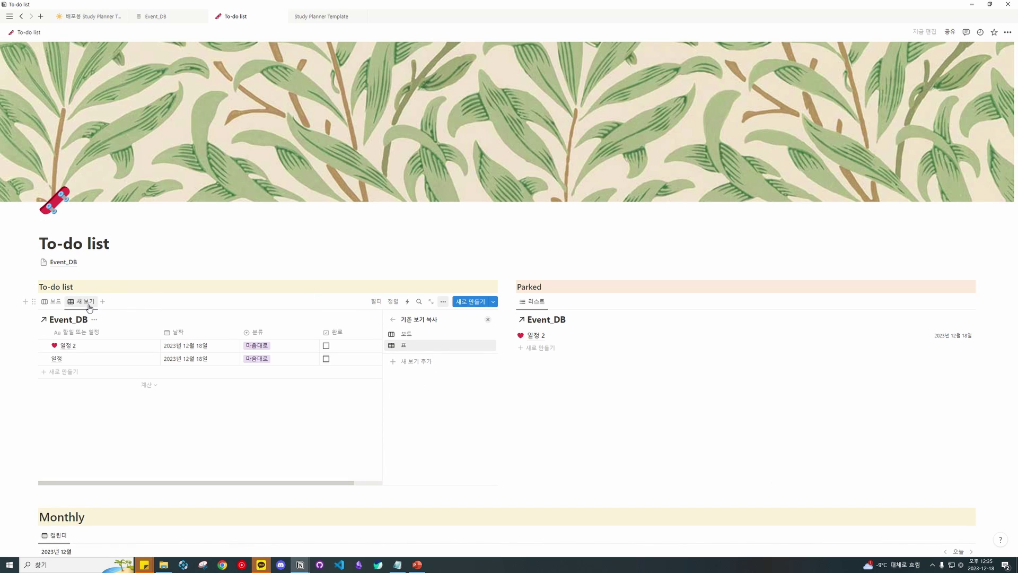
left_click(426, 340)
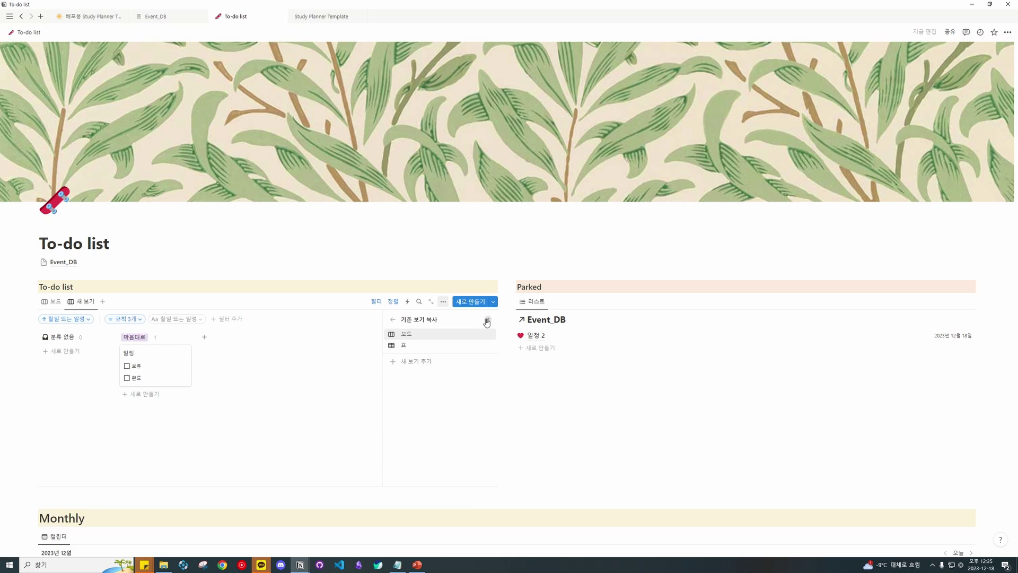
left_click(78, 301)
left_click(109, 382)
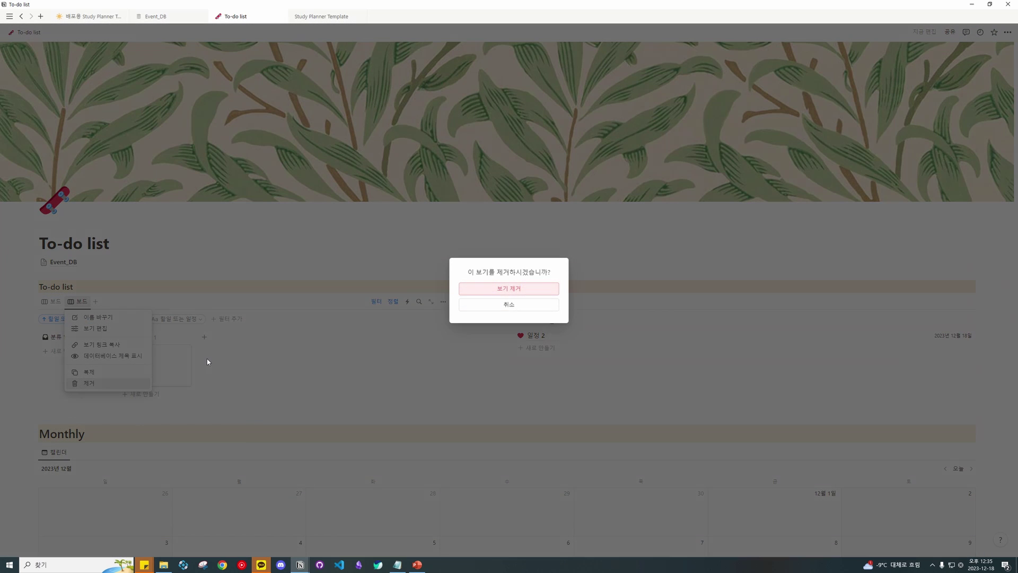
left_click(498, 290)
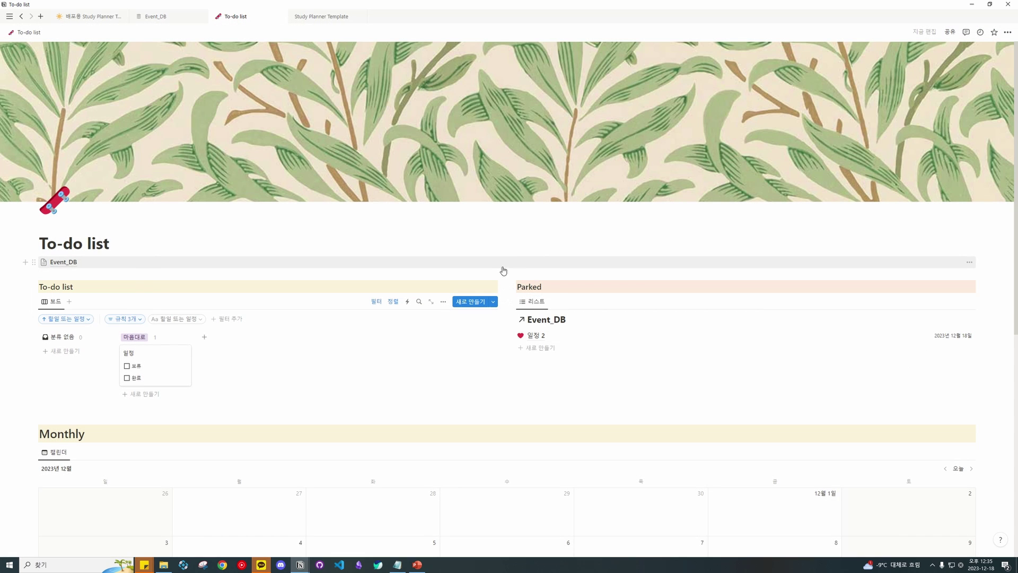
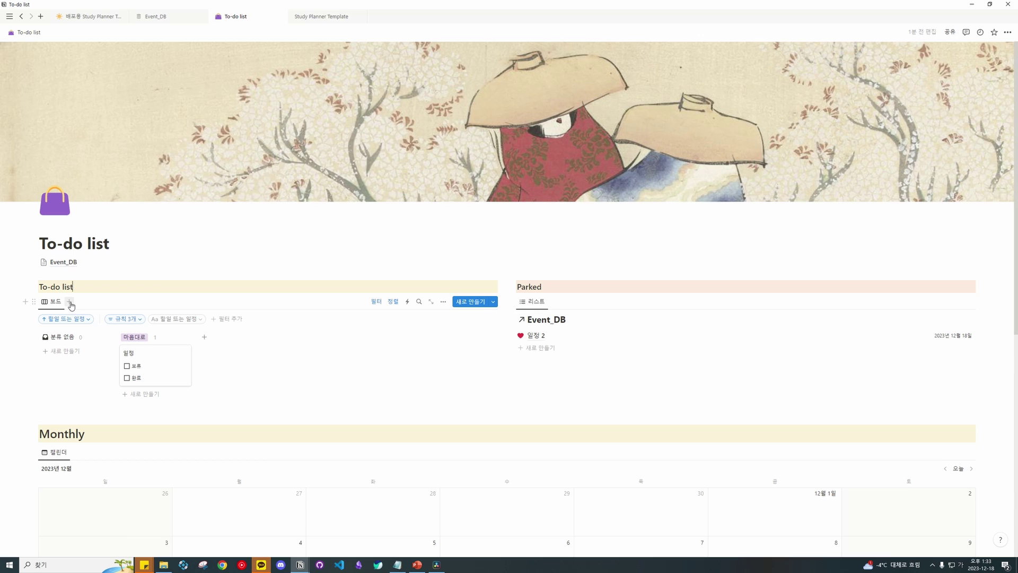
Step: Add an Event_DB table view to the To-do list section and hide its 날짜 and 생성 일시 properties
left_click(69, 302)
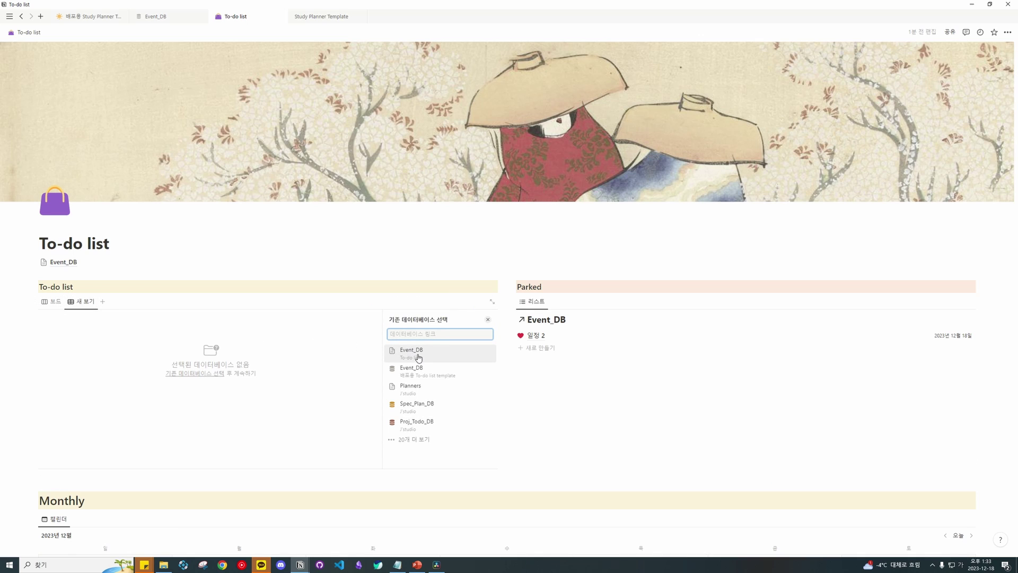
left_click(419, 354)
left_click(424, 348)
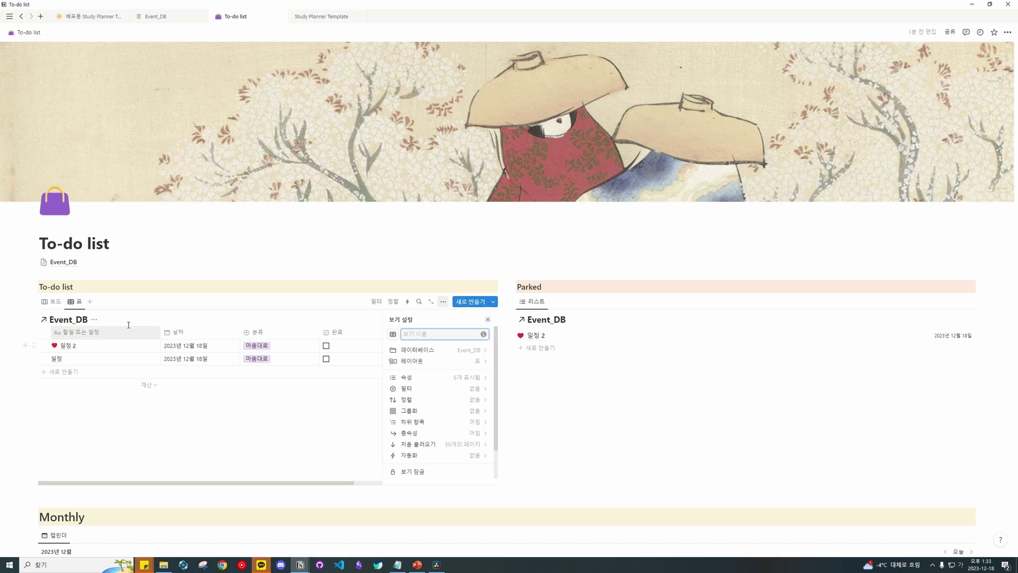
left_click(432, 382)
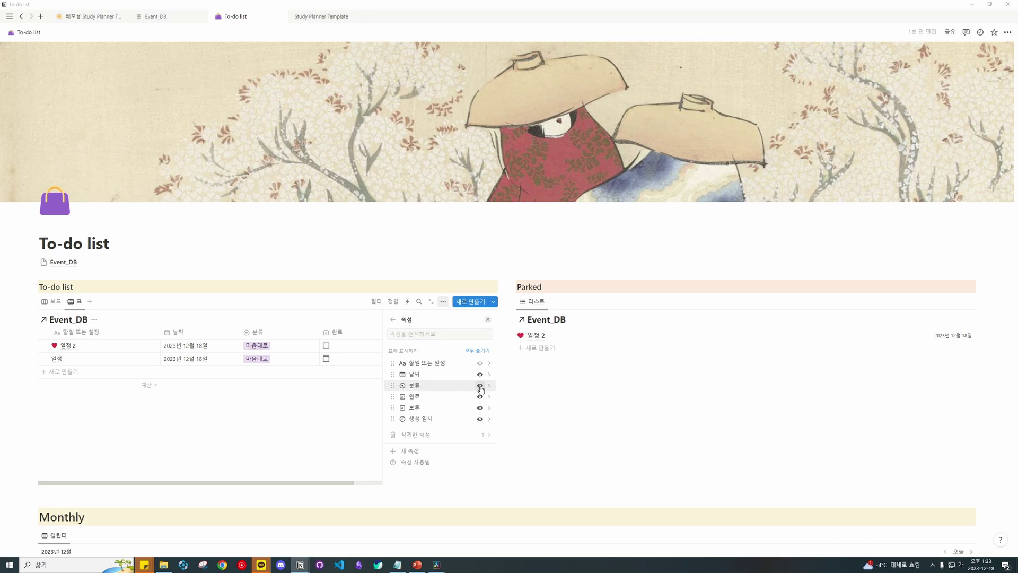
left_click(480, 374)
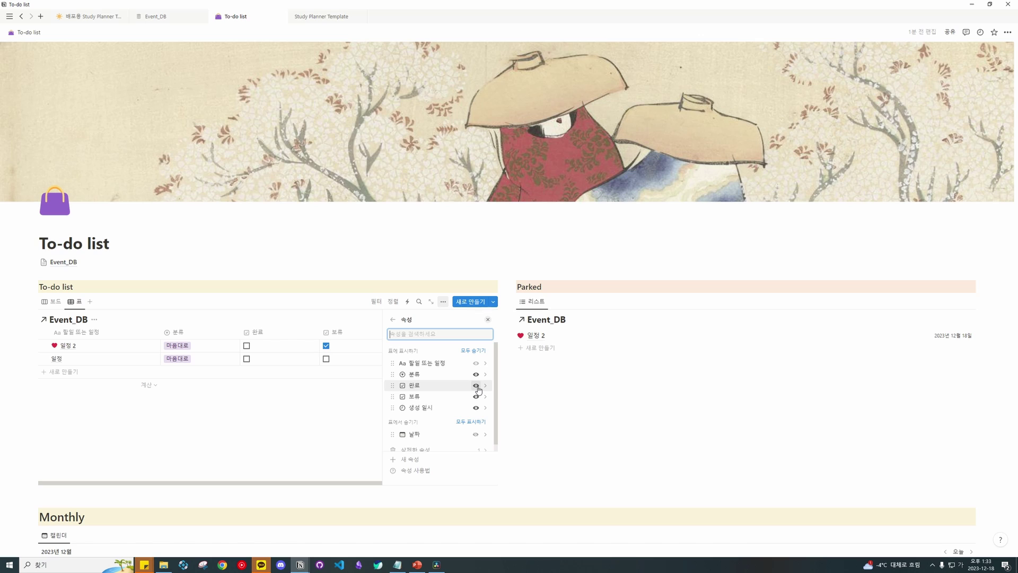
left_click(476, 407)
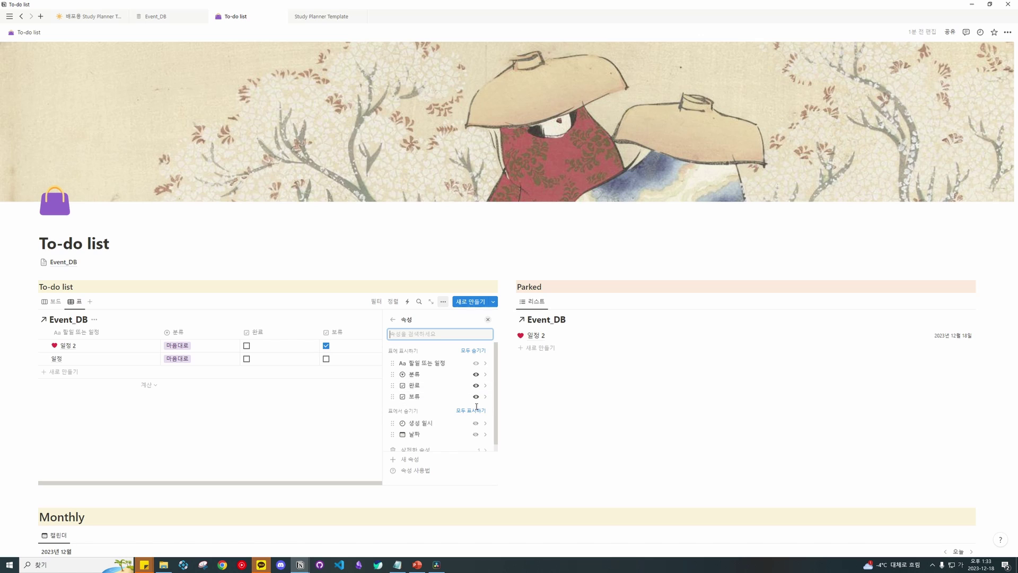
Step: Add an advanced filter to the new table view so that the 날짜 start date equals 어제
left_click(392, 321)
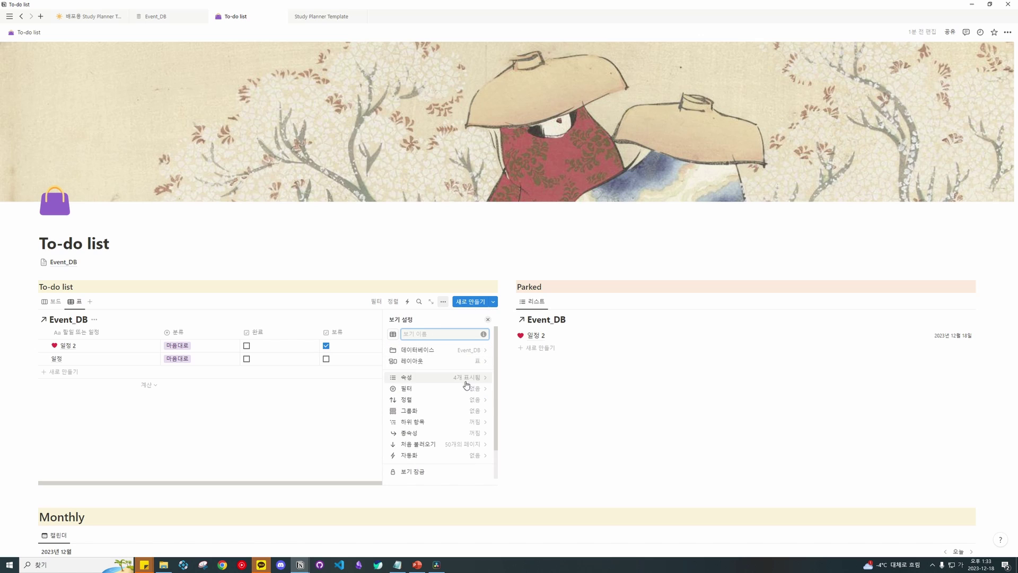
left_click(456, 393)
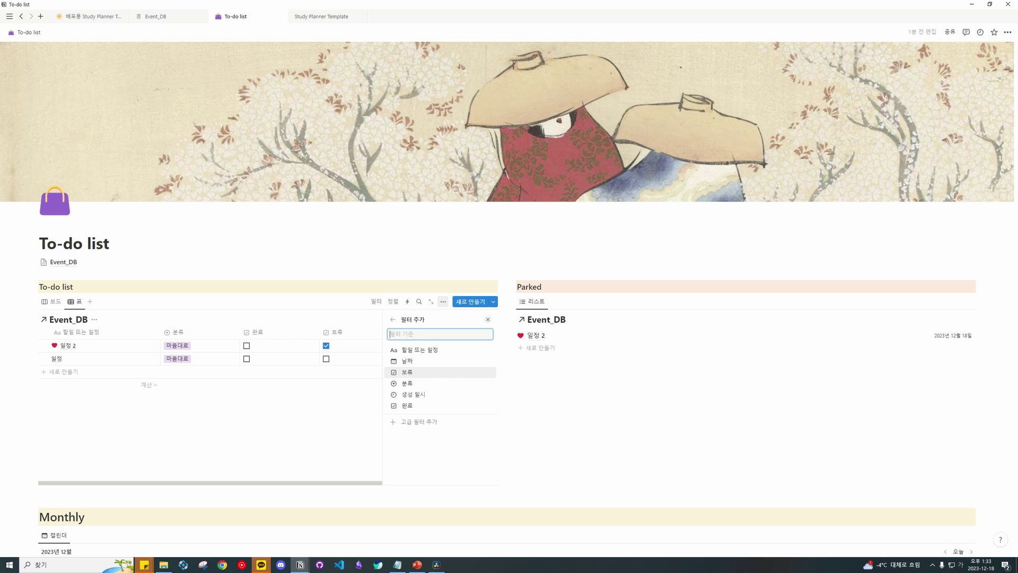
left_click(422, 421)
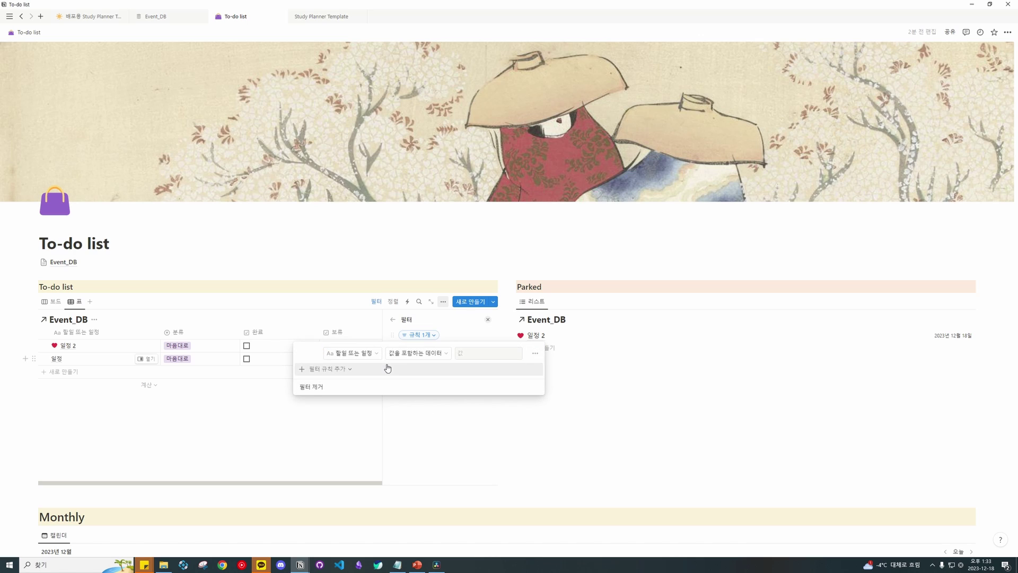
left_click(351, 352)
left_click(342, 385)
left_click(352, 354)
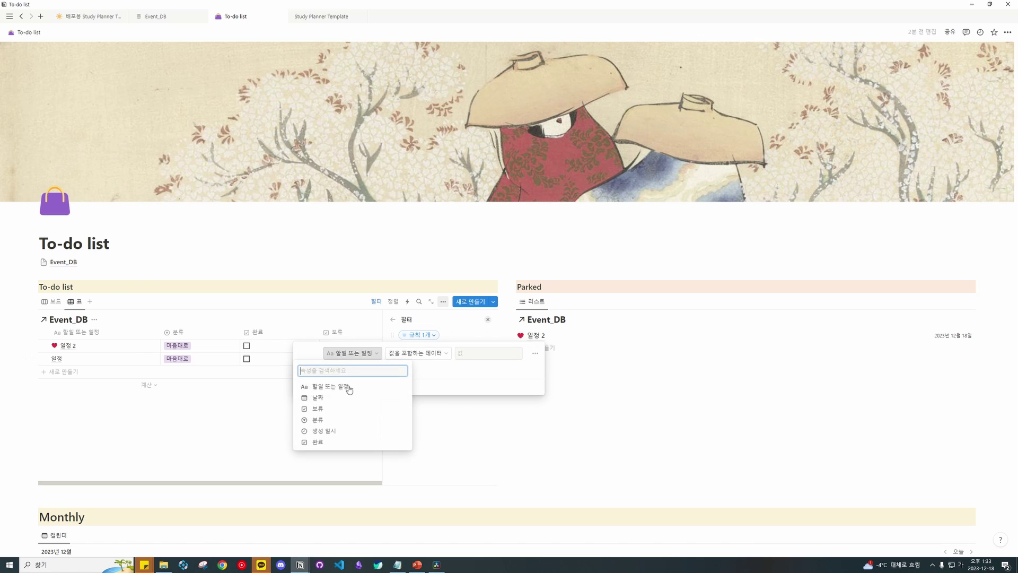
left_click(329, 397)
left_click(443, 354)
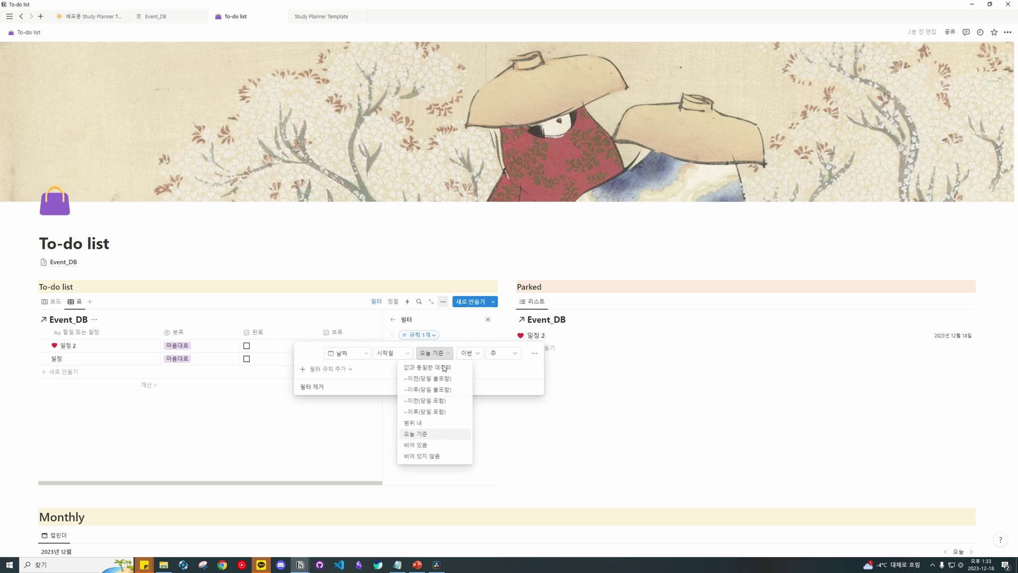
left_click(443, 367)
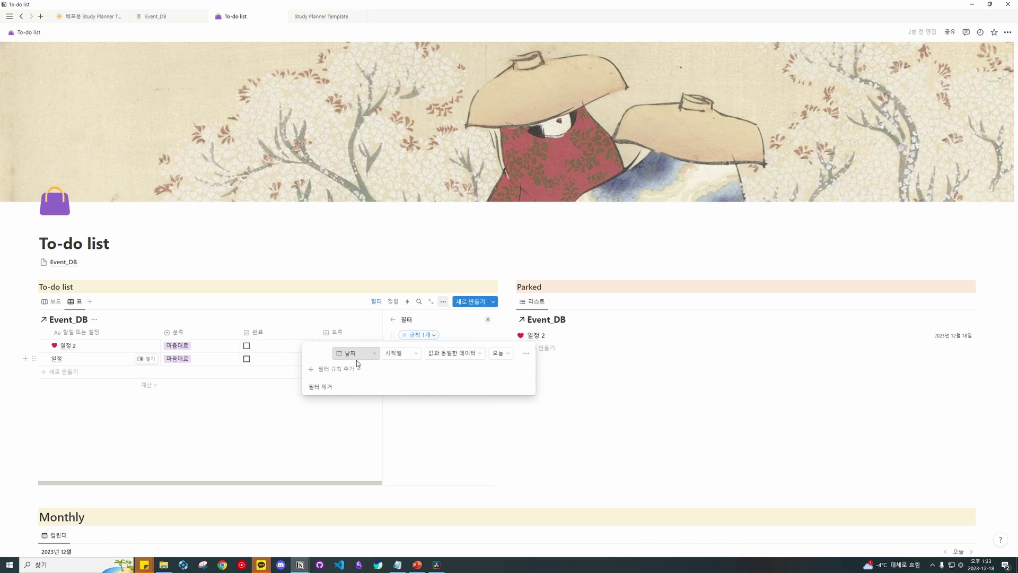
left_click(501, 353)
left_click(501, 381)
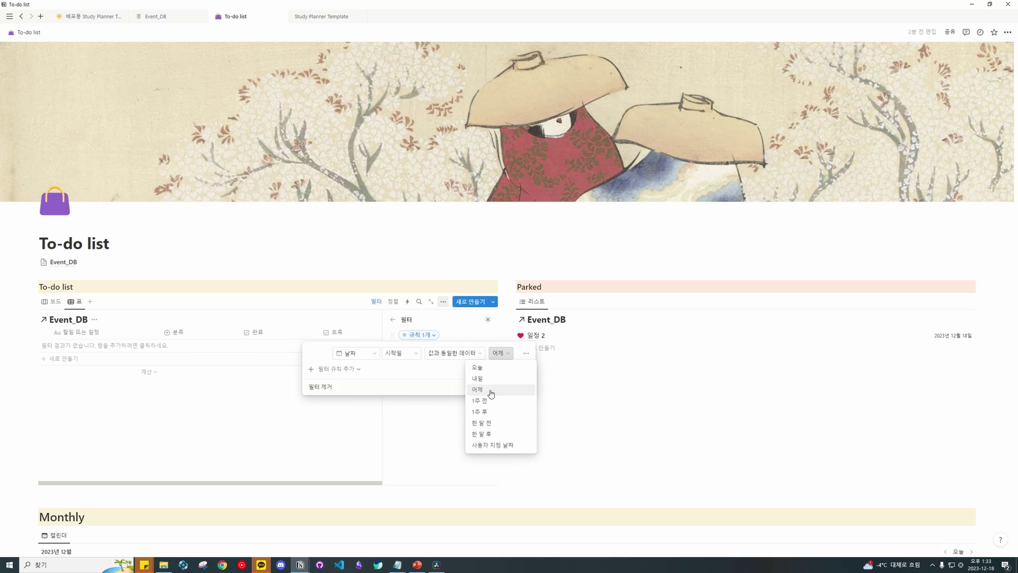
Step: Add two more filter rules to the table view requiring 완료 and 보류 to be unchecked
left_click(350, 371)
left_click(348, 384)
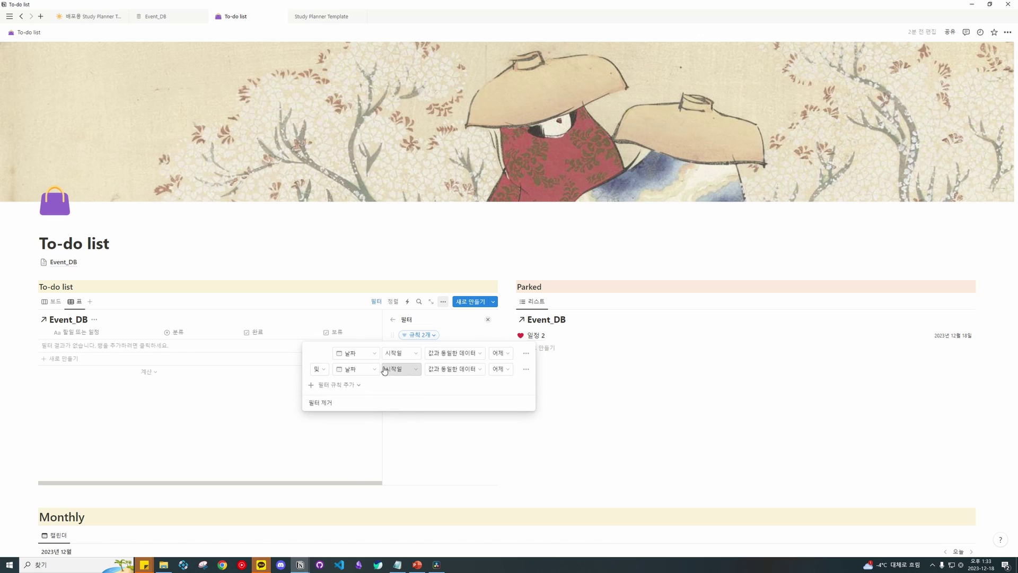
left_click(333, 458)
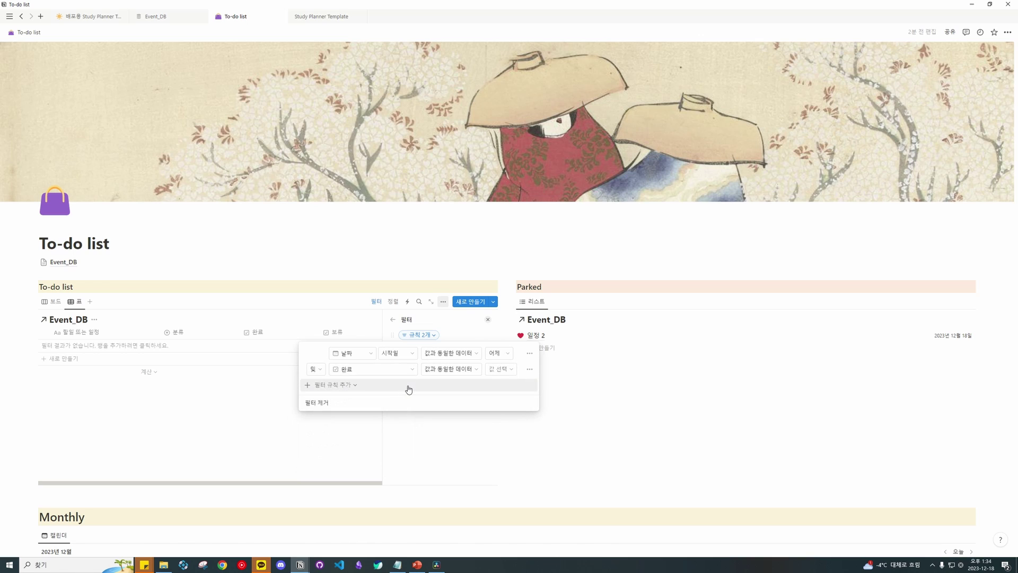
left_click(337, 389)
left_click(339, 402)
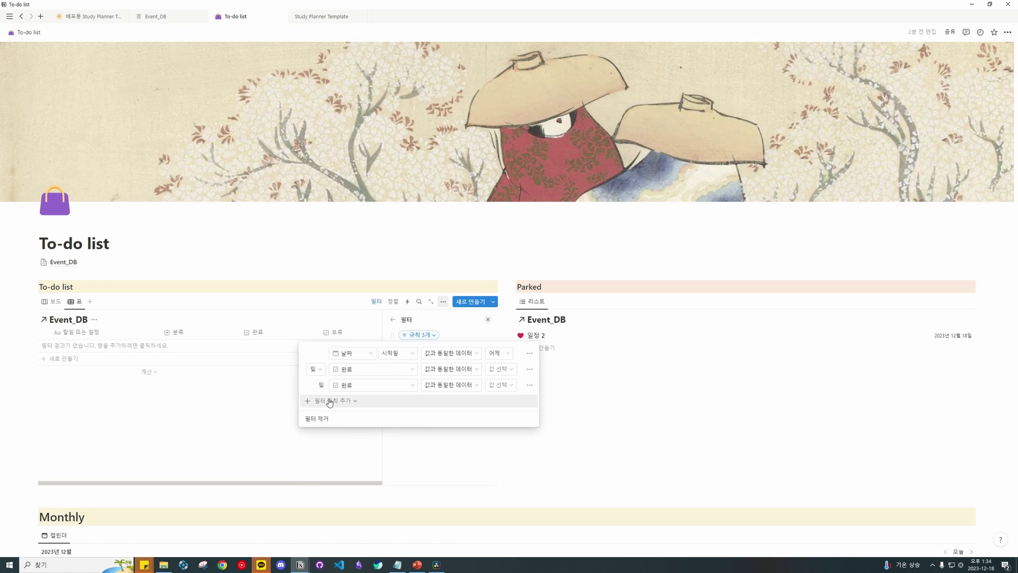
left_click(342, 400)
left_click(384, 386)
left_click(384, 385)
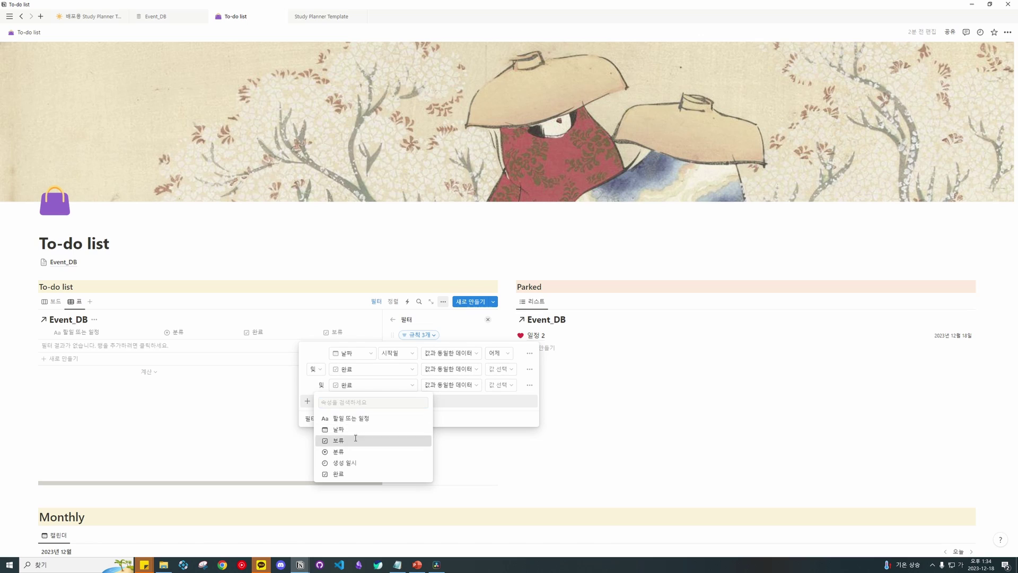
left_click(382, 443)
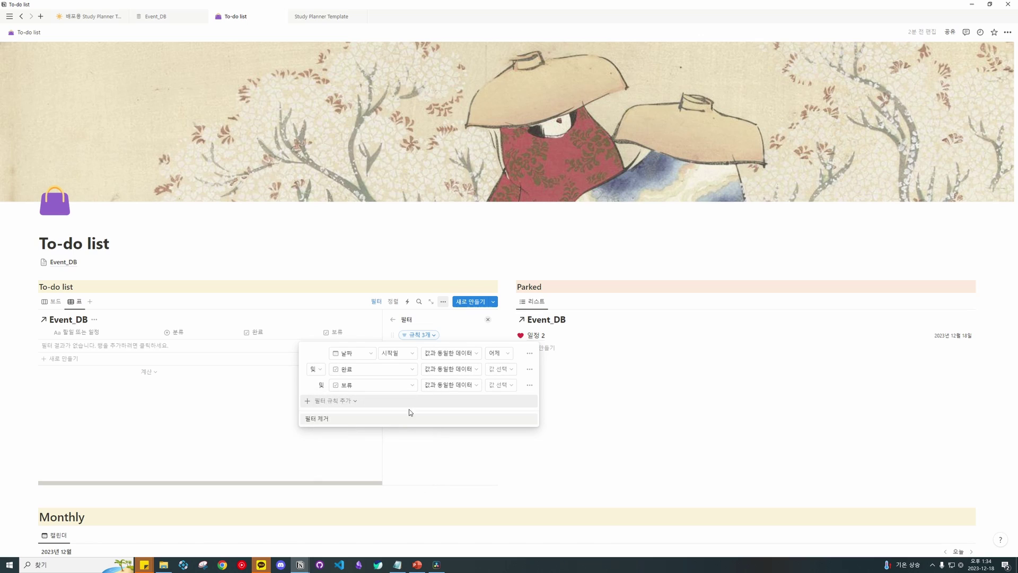
left_click(498, 369)
left_click(494, 394)
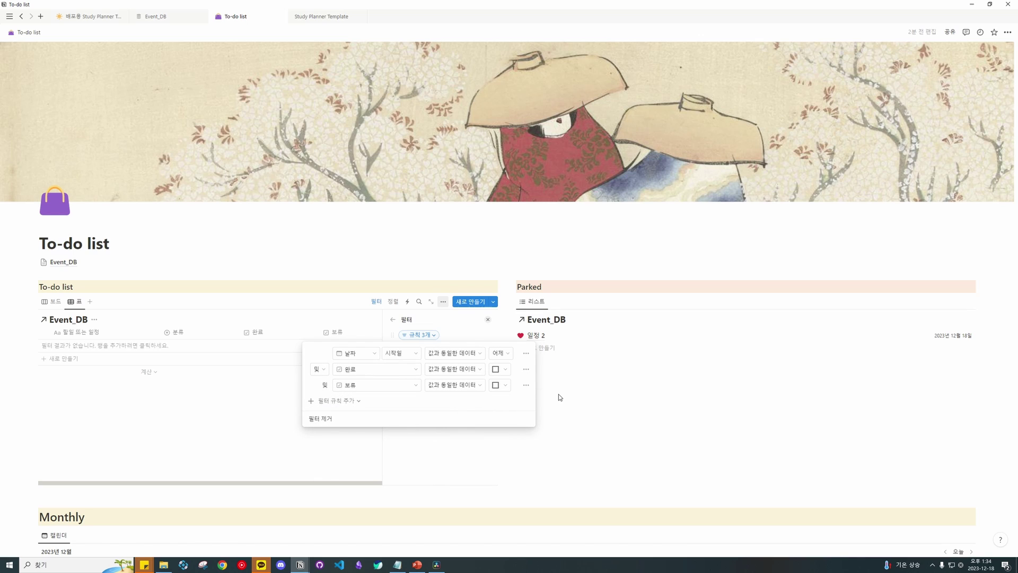
left_click(560, 397)
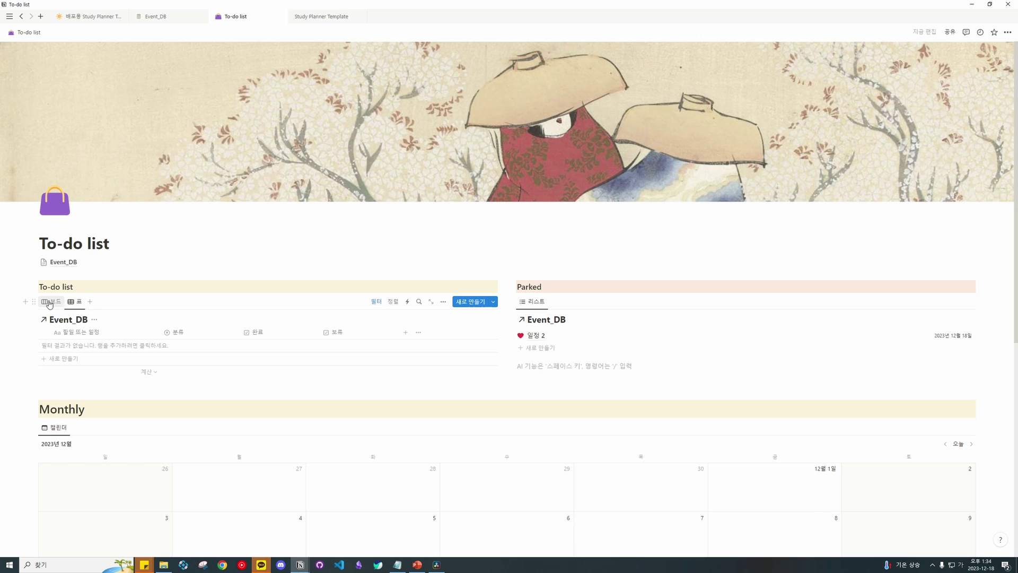
Step: Rename the filtered table view as yesterday and close its view settings
left_click(76, 303)
left_click(95, 328)
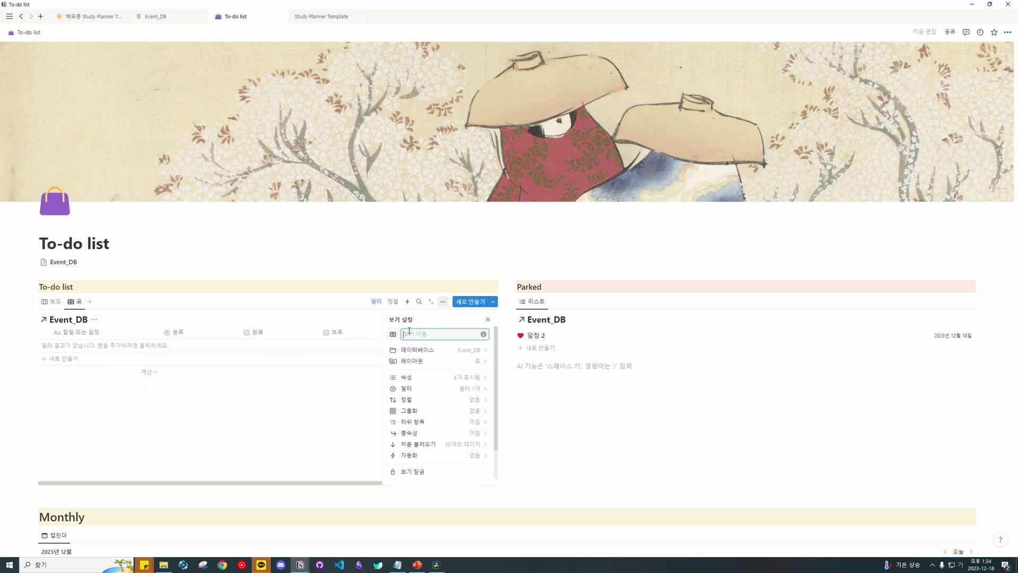
key("Hangul")
type("yesterday")
left_click(487, 320)
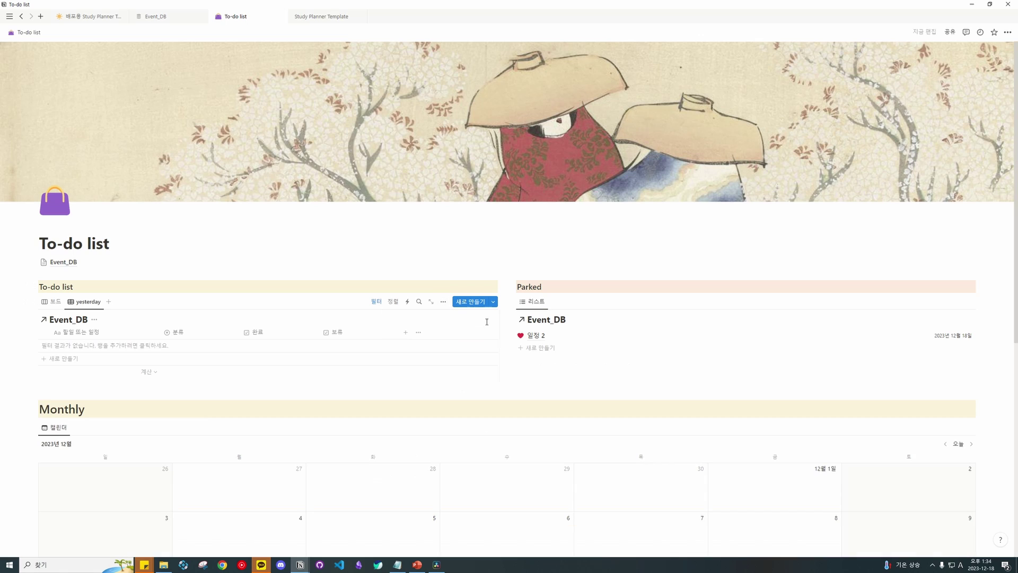
Step: Compare the To-do list's 보드 and yesterday views by switching between them
left_click(53, 302)
left_click(79, 302)
left_click(53, 303)
left_click(77, 303)
left_click(54, 302)
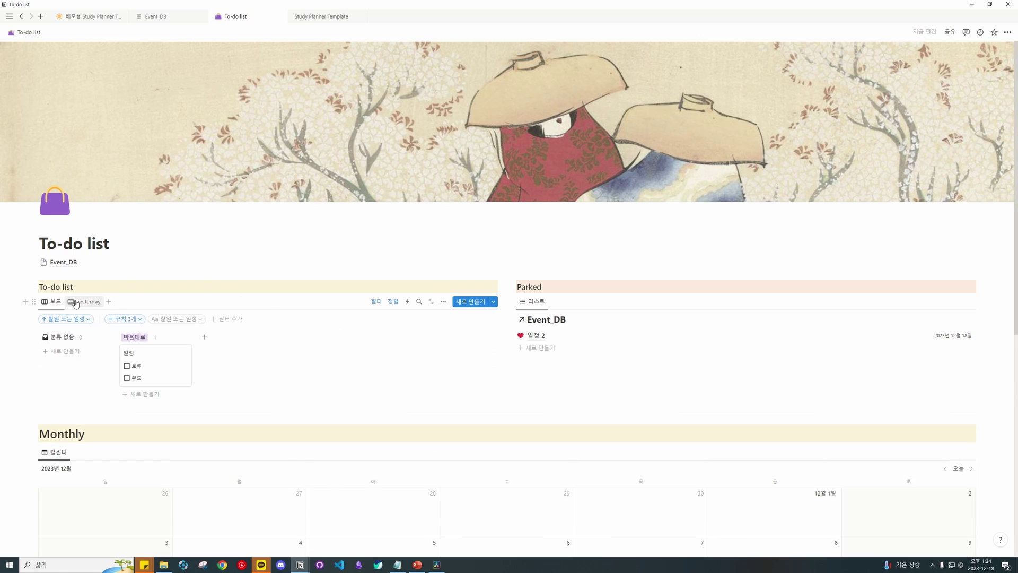
left_click(85, 302)
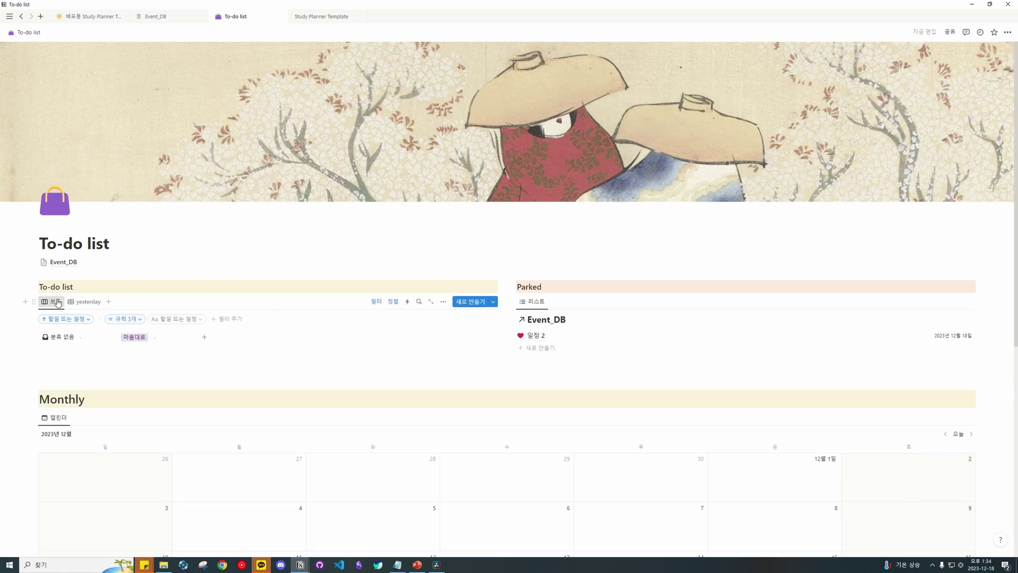
Step: Add a third view to the To-do list section as a table linked to Event_DB
left_click(106, 302)
left_click(404, 351)
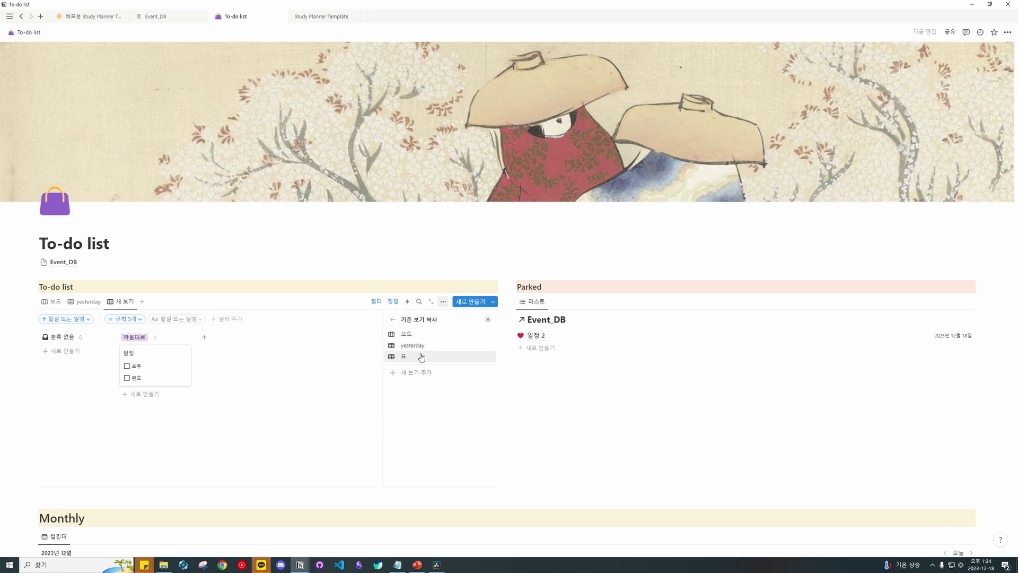
left_click(422, 358)
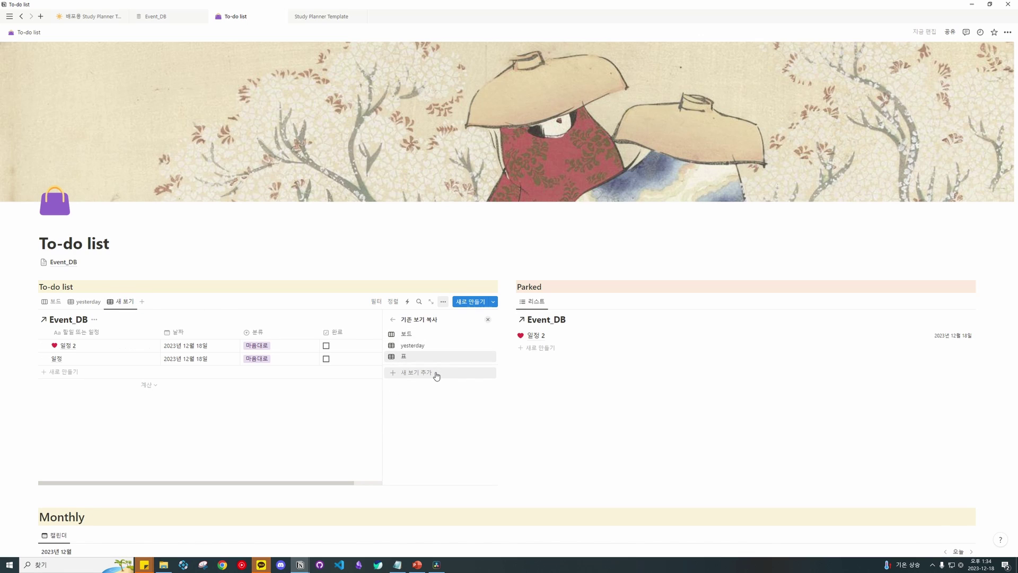
left_click(422, 358)
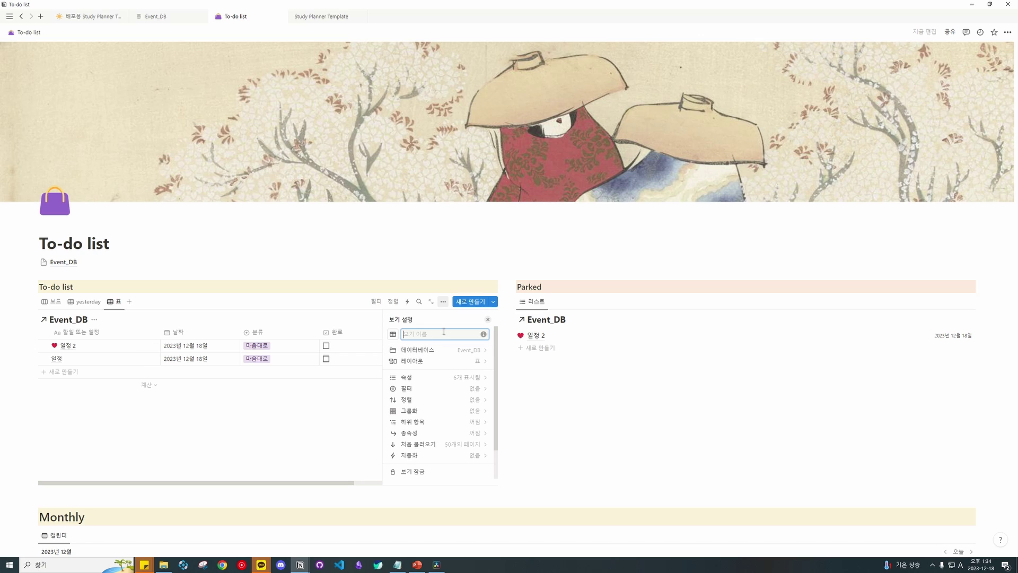
Step: Name the new table view tomorrow and hide its 생성 일시 and 날짜 properties
type("tom")
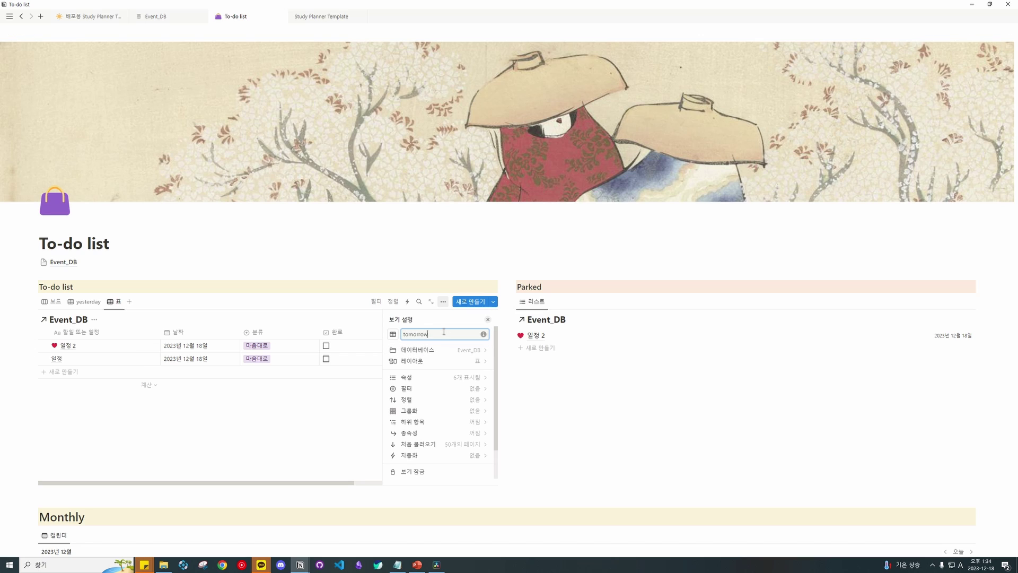
type("orrow")
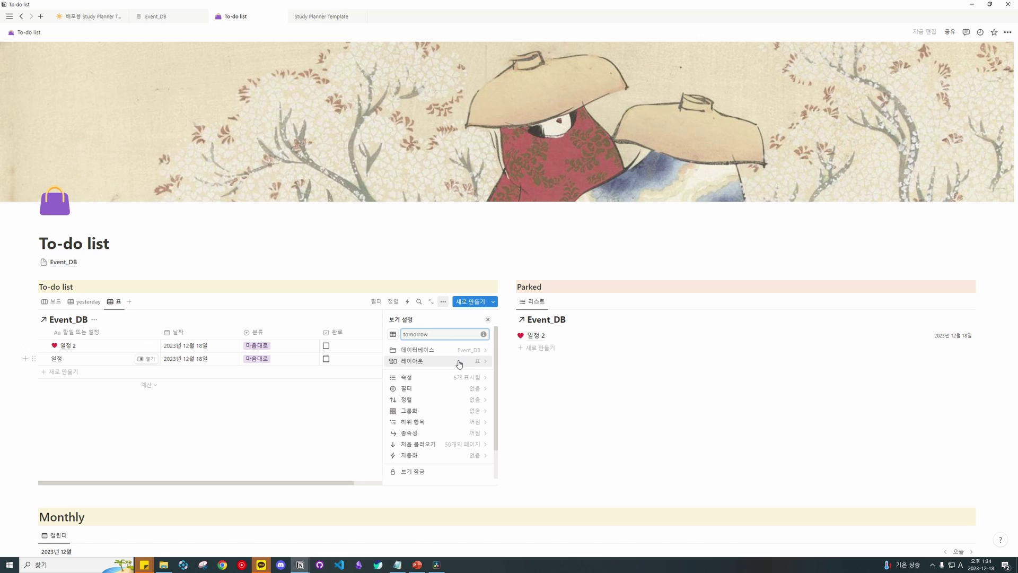
left_click(461, 378)
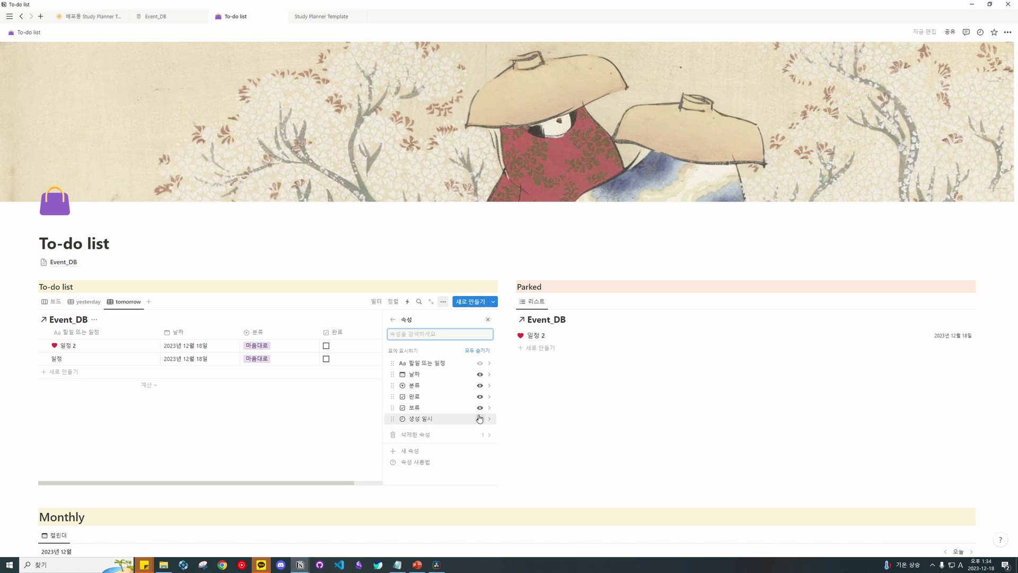
left_click(477, 418)
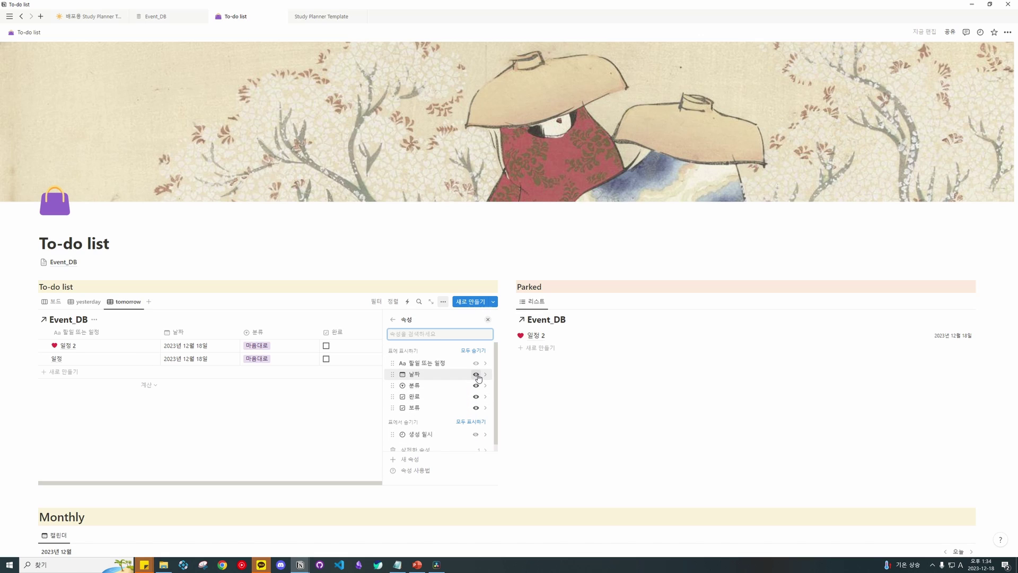
left_click(476, 374)
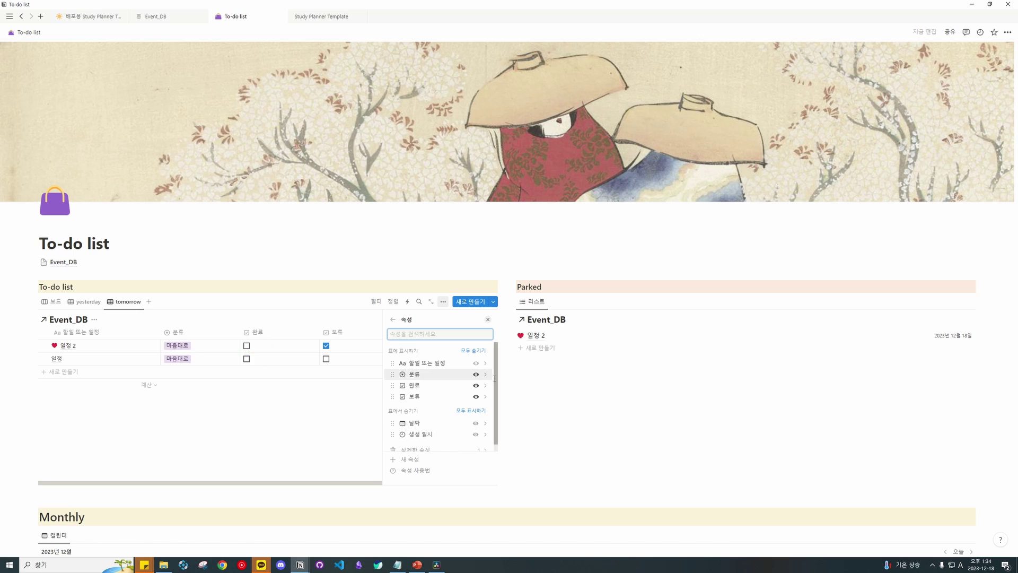
Step: Add an advanced filter to the tomorrow view requiring the 날짜 start date to equal 내일, and append a second rule
left_click(465, 377)
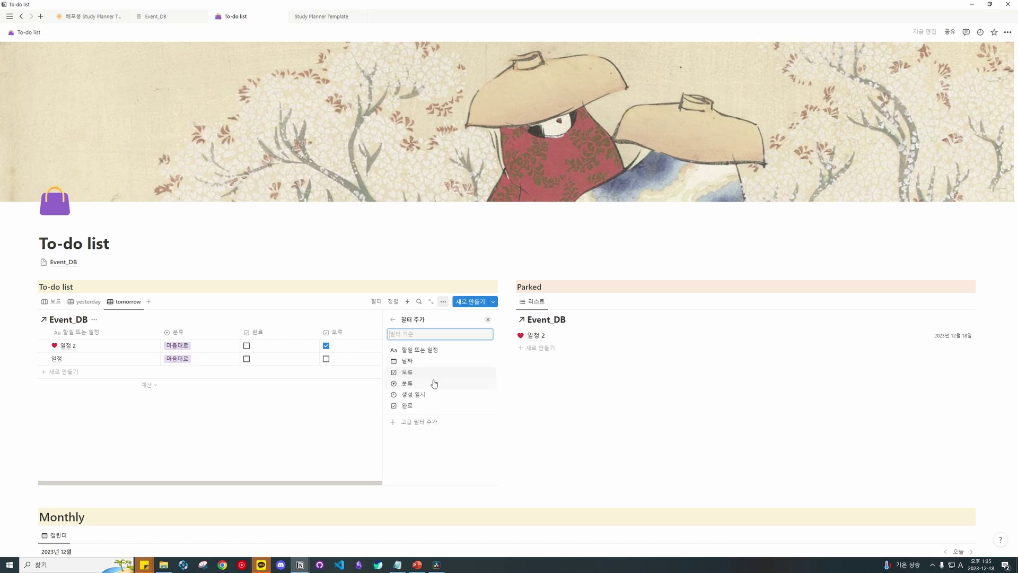
left_click(432, 420)
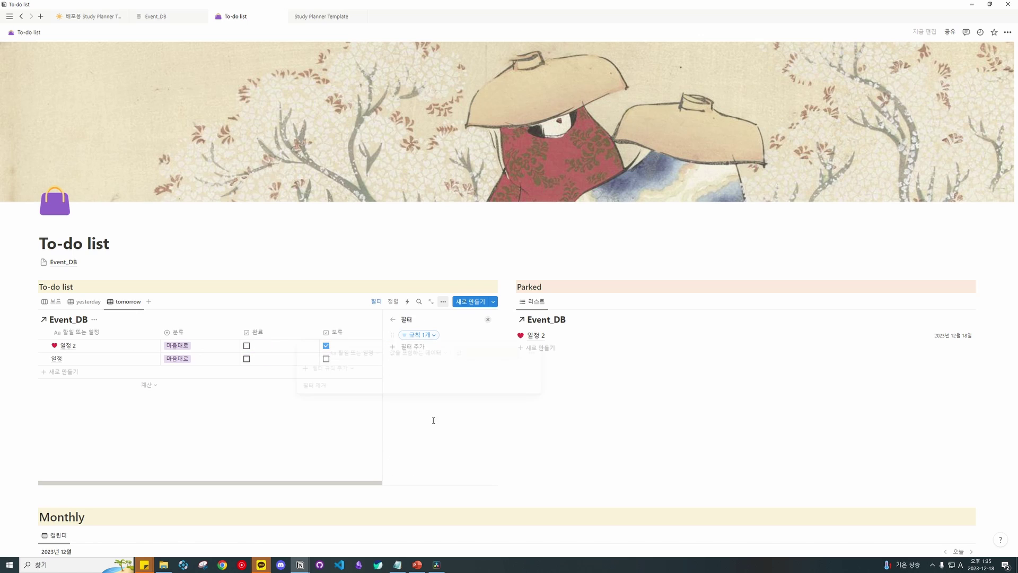
left_click(356, 353)
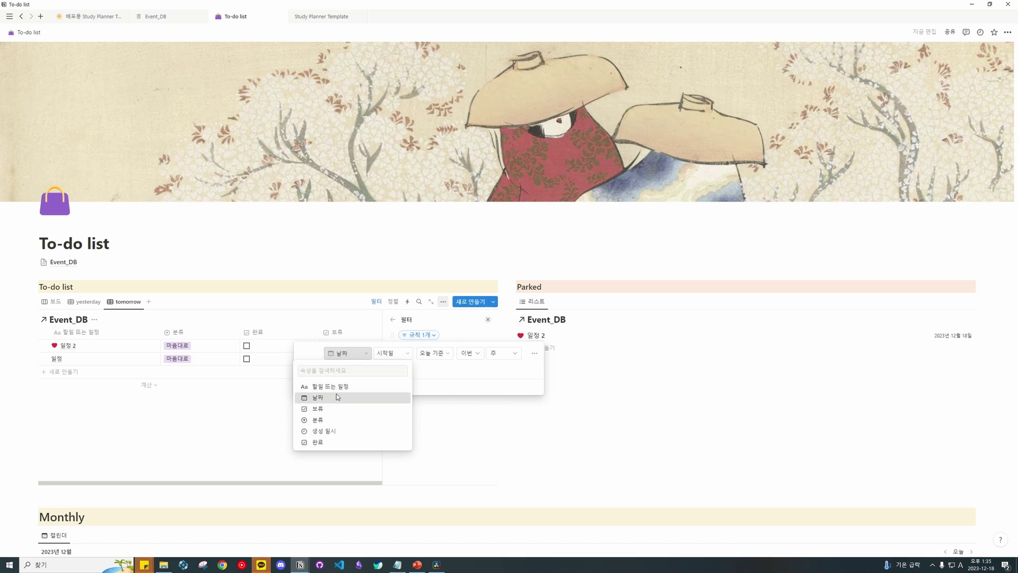
left_click(334, 397)
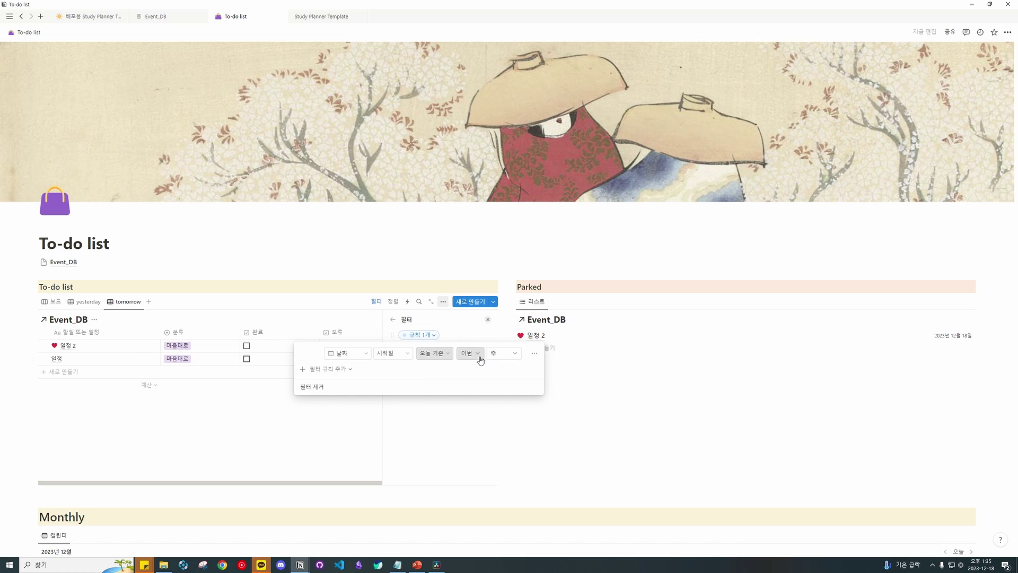
left_click(444, 354)
left_click(432, 368)
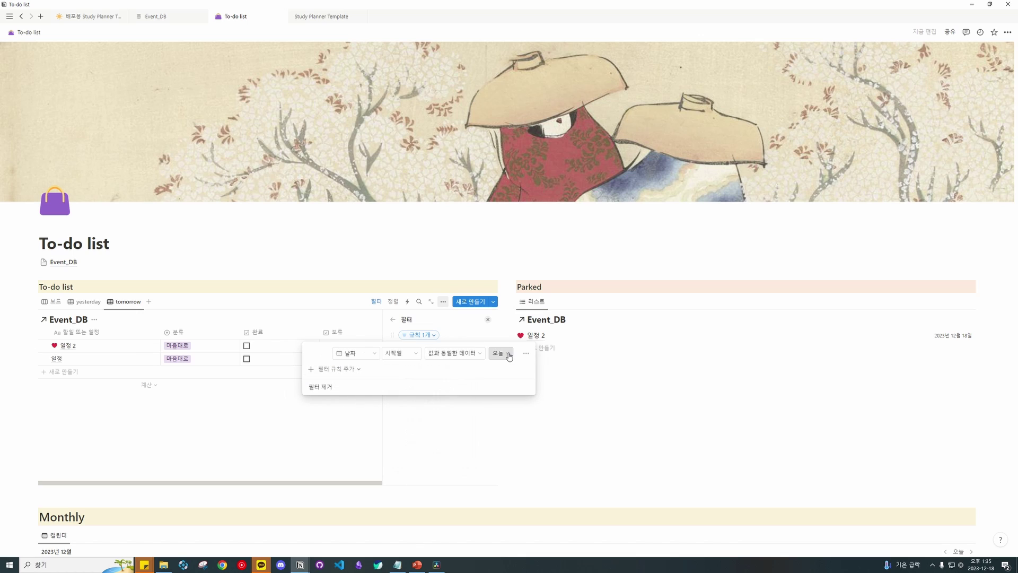
left_click(501, 353)
left_click(480, 379)
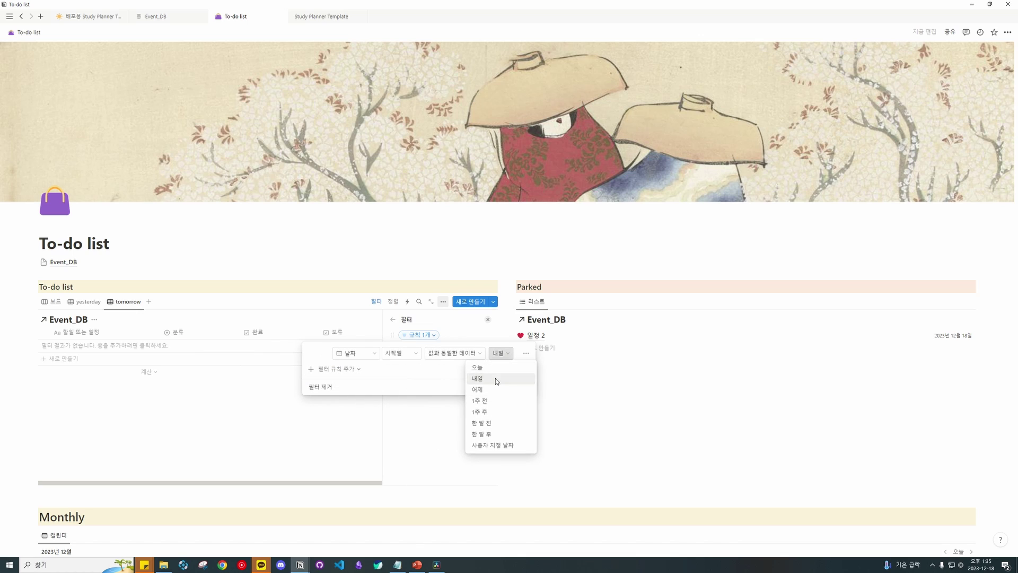
left_click(348, 369)
left_click(345, 383)
left_click(353, 384)
left_click(337, 410)
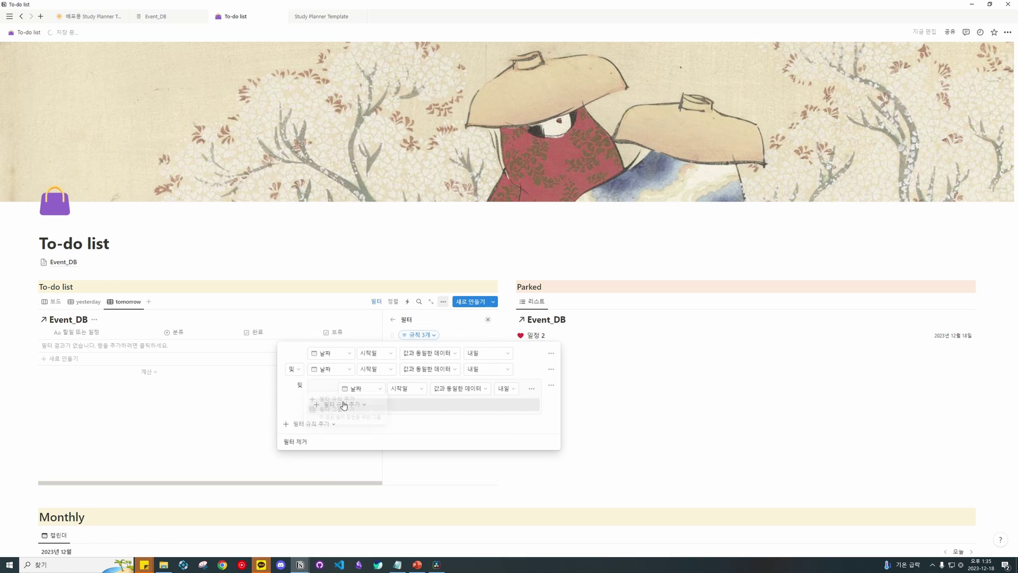
left_click(550, 385)
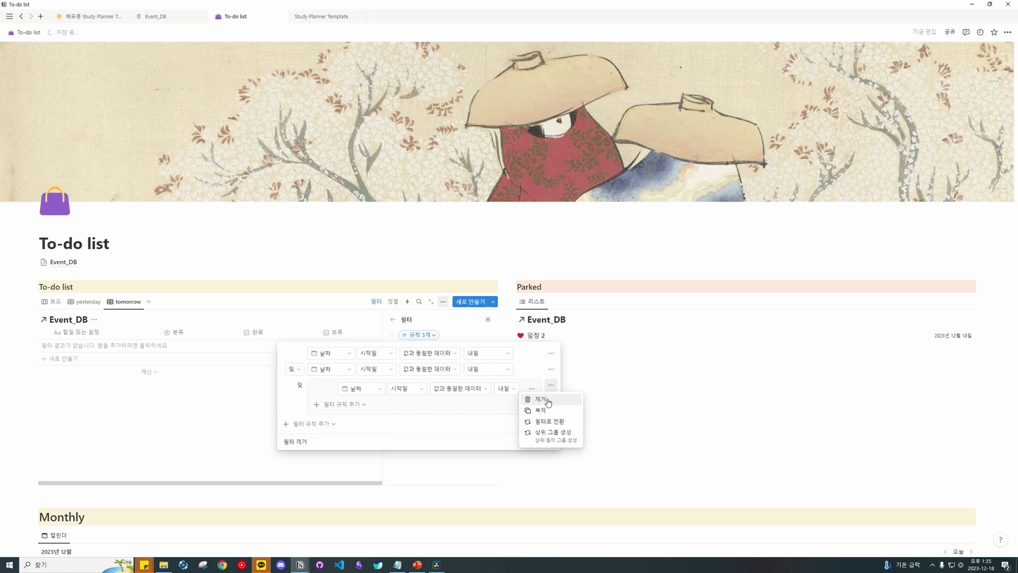
left_click(551, 403)
Step: Append a third filter rule, and base the second rule on 보류 and the third on 완료
left_click(358, 385)
left_click(339, 399)
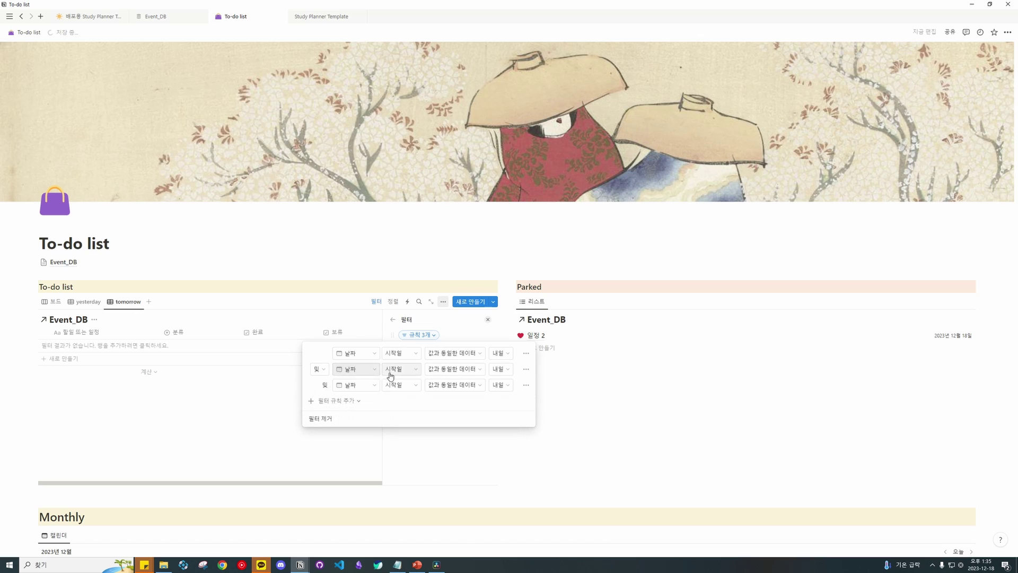
left_click(355, 368)
left_click(345, 426)
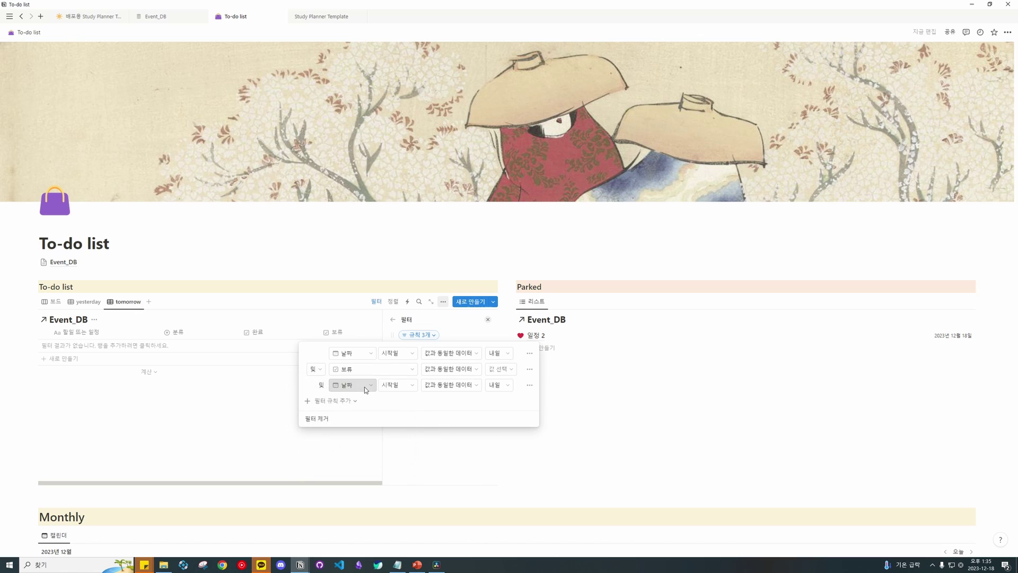
left_click(352, 384)
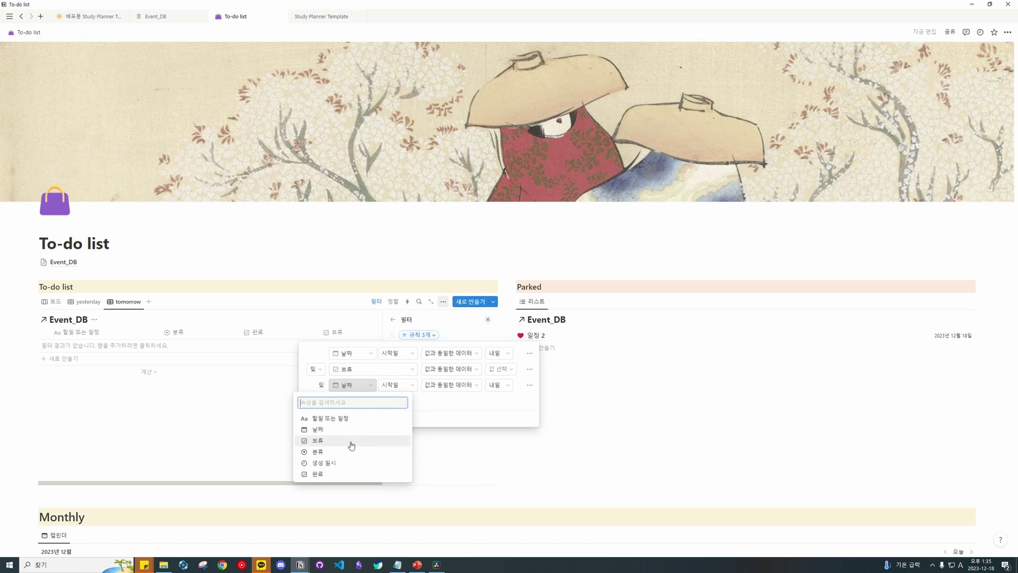
left_click(336, 474)
Step: Require both 보류 and 완료 to be unchecked in the tomorrow filter, and close the view settings
left_click(499, 369)
left_click(491, 382)
left_click(498, 385)
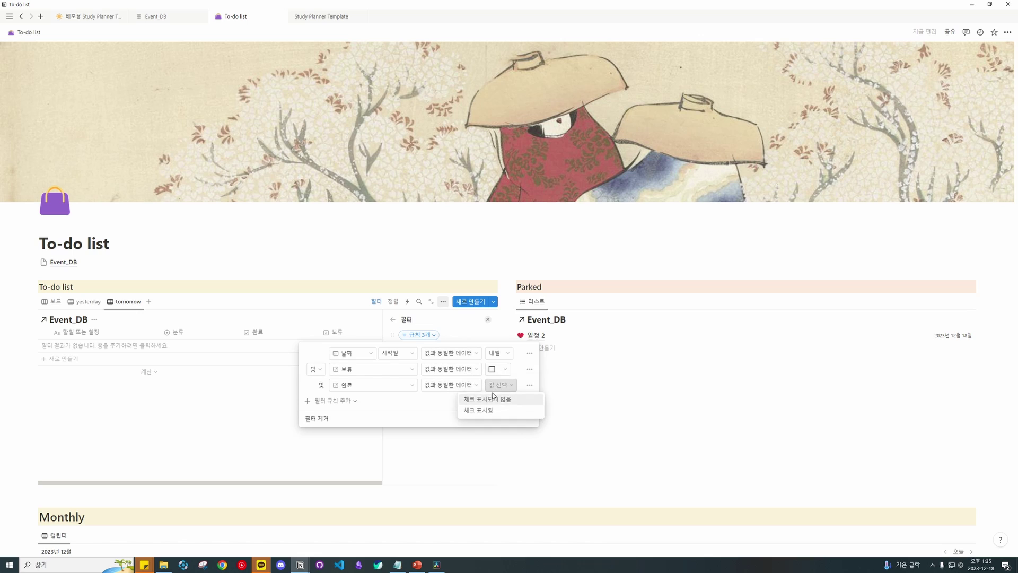
left_click(487, 398)
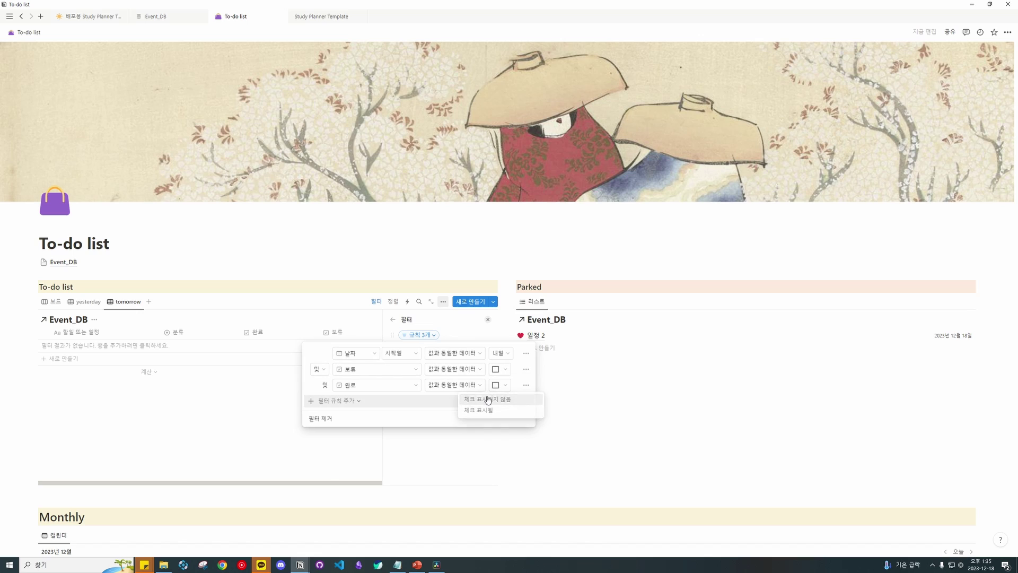
left_click(265, 393)
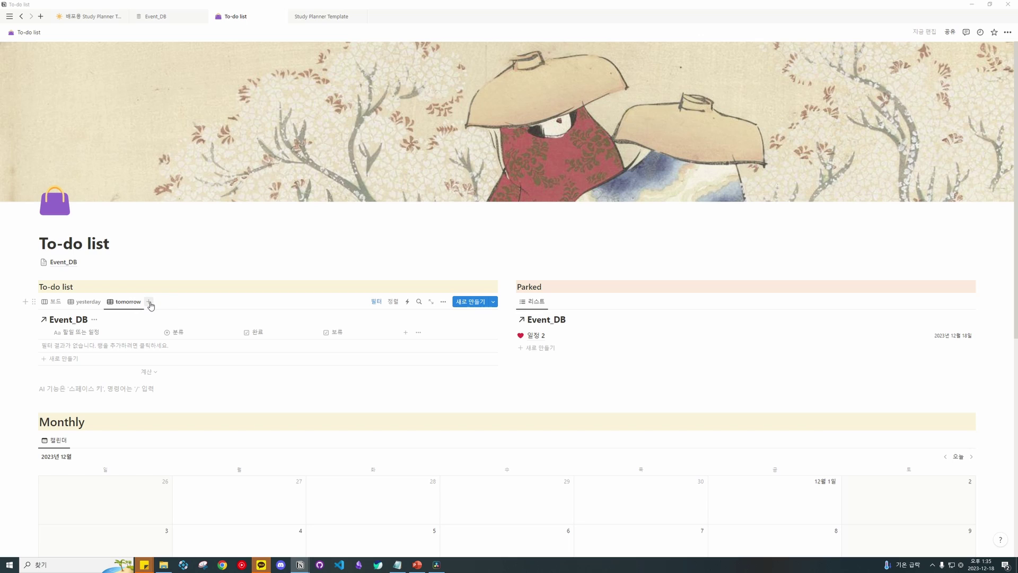
Step: Add a new board view linked to Event_DB to the To-do list section and name it Weekly
left_click(149, 302)
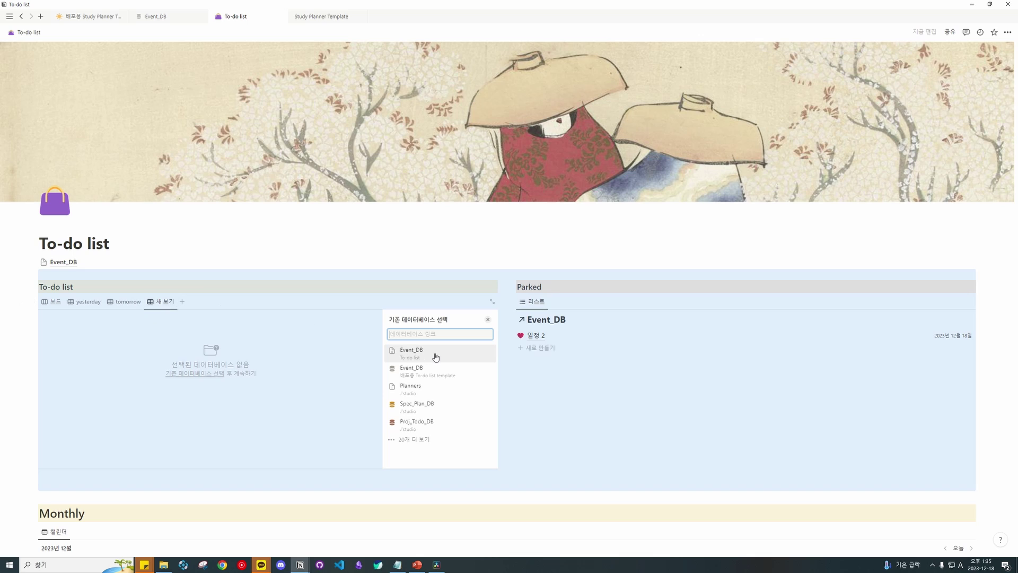
left_click(431, 355)
left_click(434, 367)
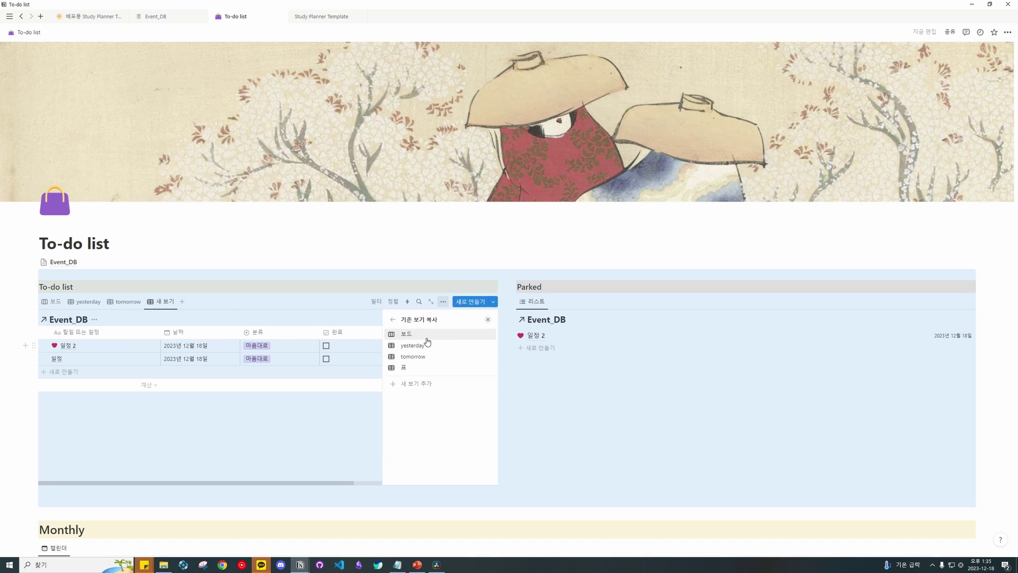
left_click(426, 384)
left_click(437, 359)
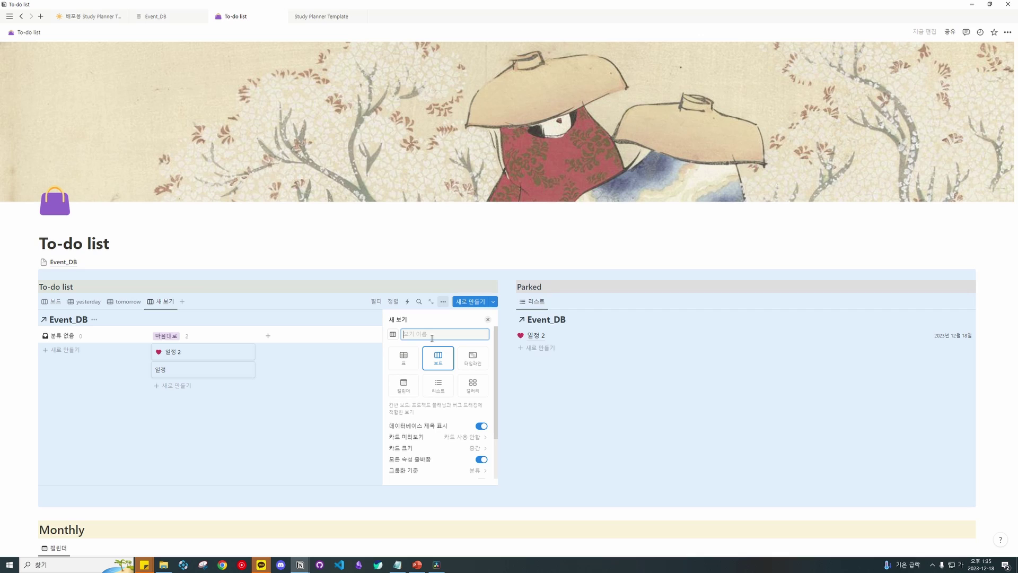
type("Weekly")
Step: Hide the Weekly board's database title, set card size to 작게, disable wrapping of all properties, enable column background colour, and finish creating it
left_click(482, 425)
left_click(474, 448)
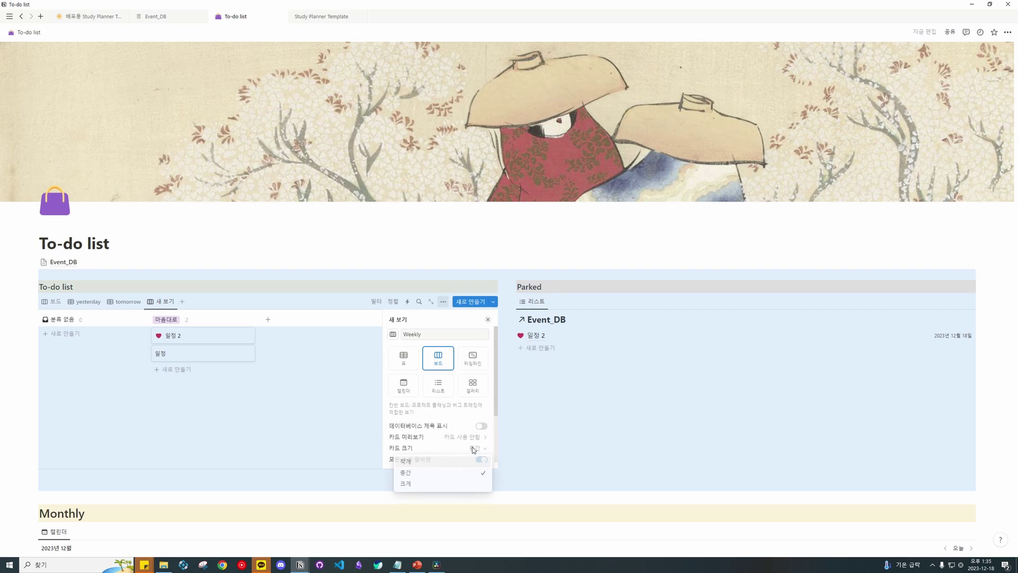
left_click(436, 461)
scroll(456, 456, "down", 2)
left_click(482, 389)
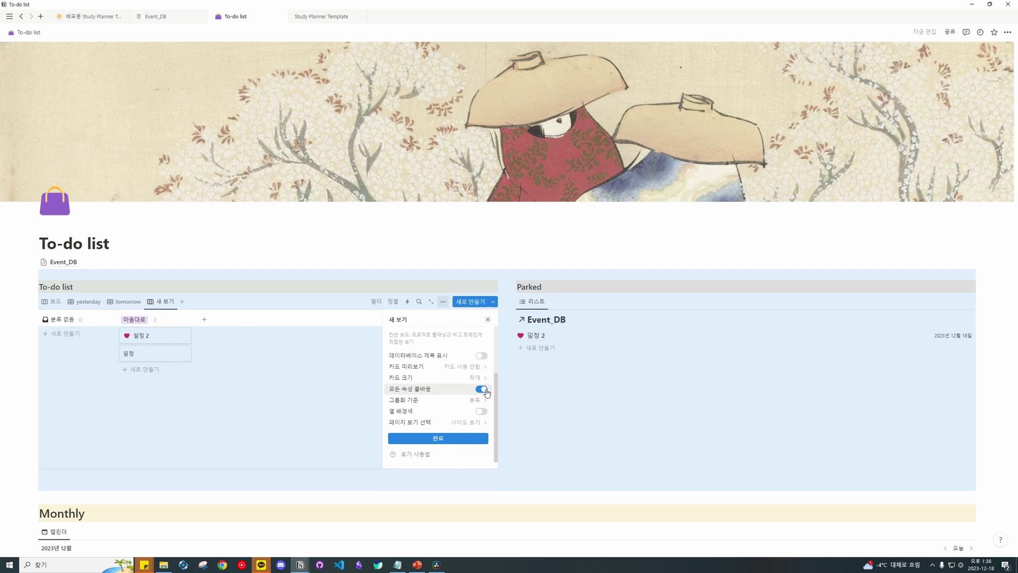
left_click(481, 389)
left_click(481, 411)
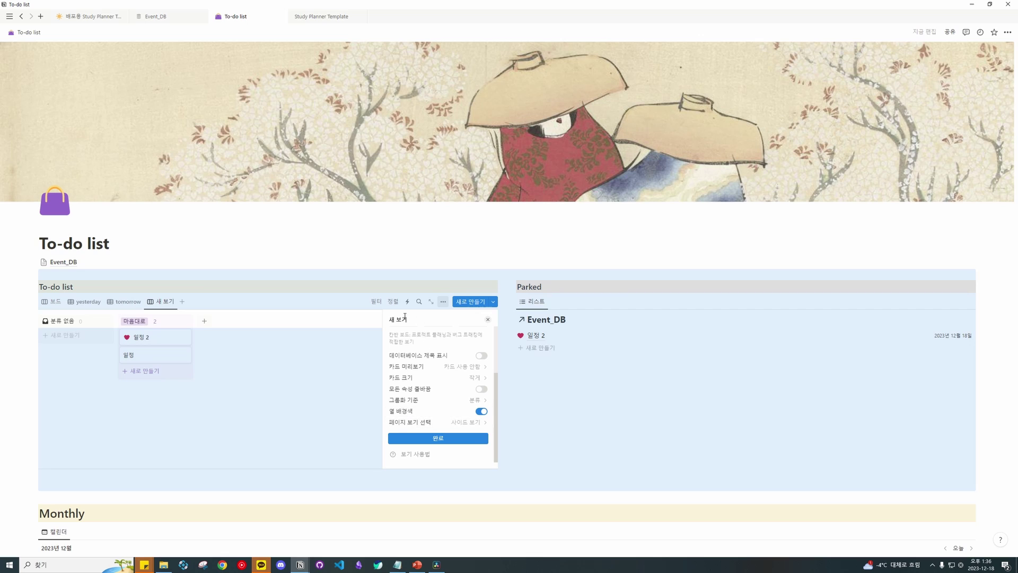
left_click(465, 439)
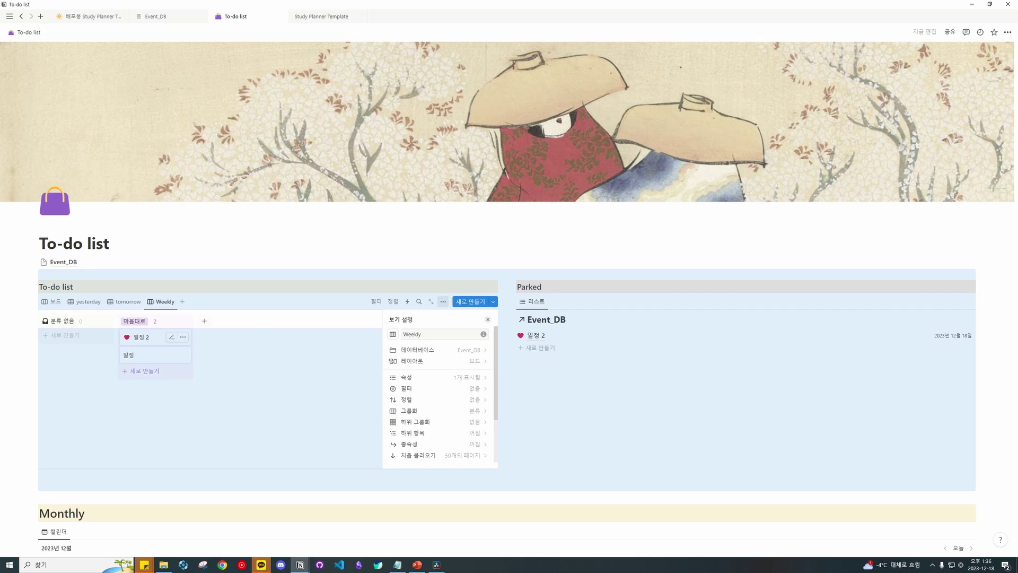
Step: Show the 보류 and 완료 properties on the Weekly board's cards and add a sort to the view
left_click(472, 377)
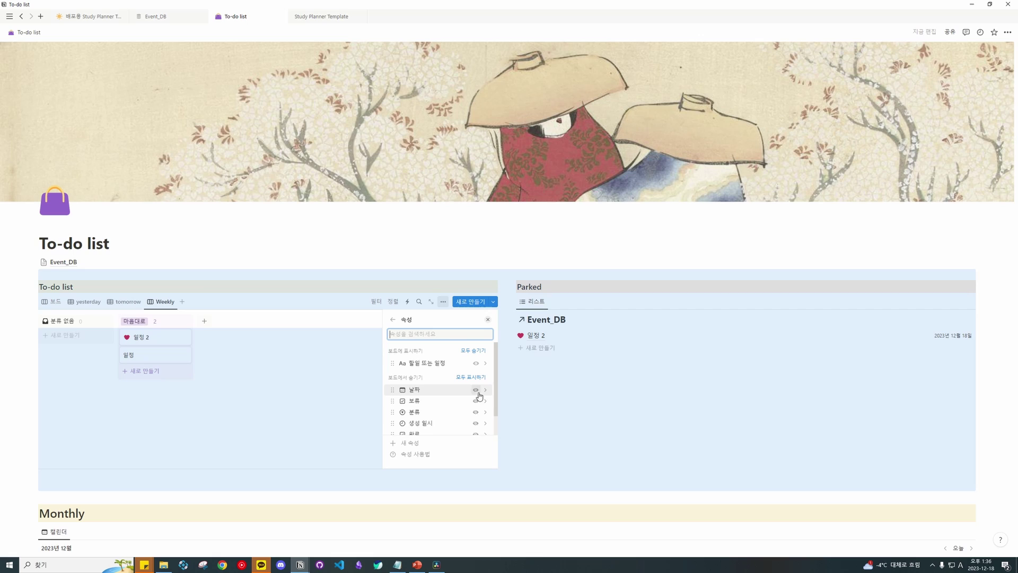
left_click(476, 401)
left_click(476, 411)
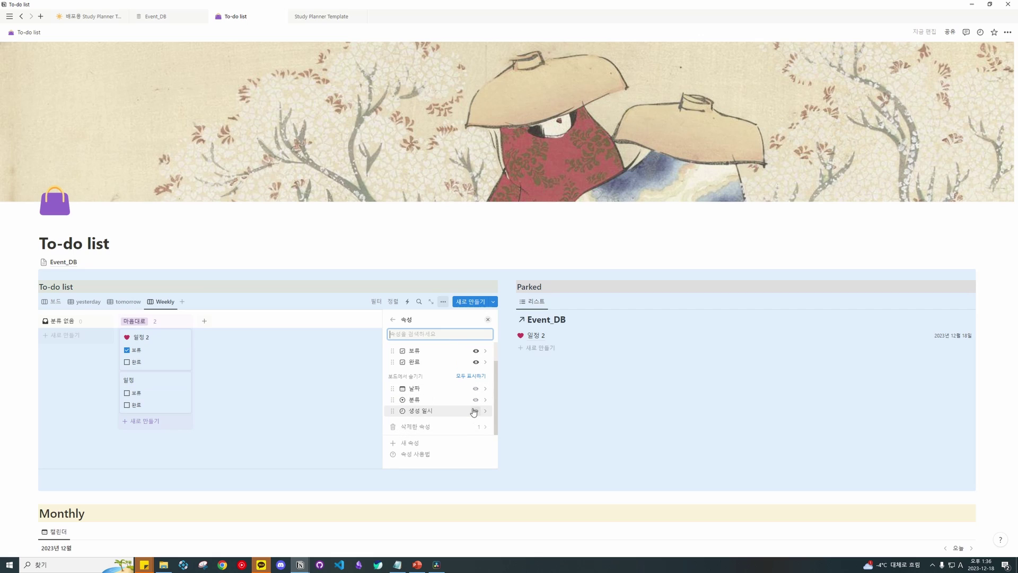
left_click(393, 319)
left_click(479, 401)
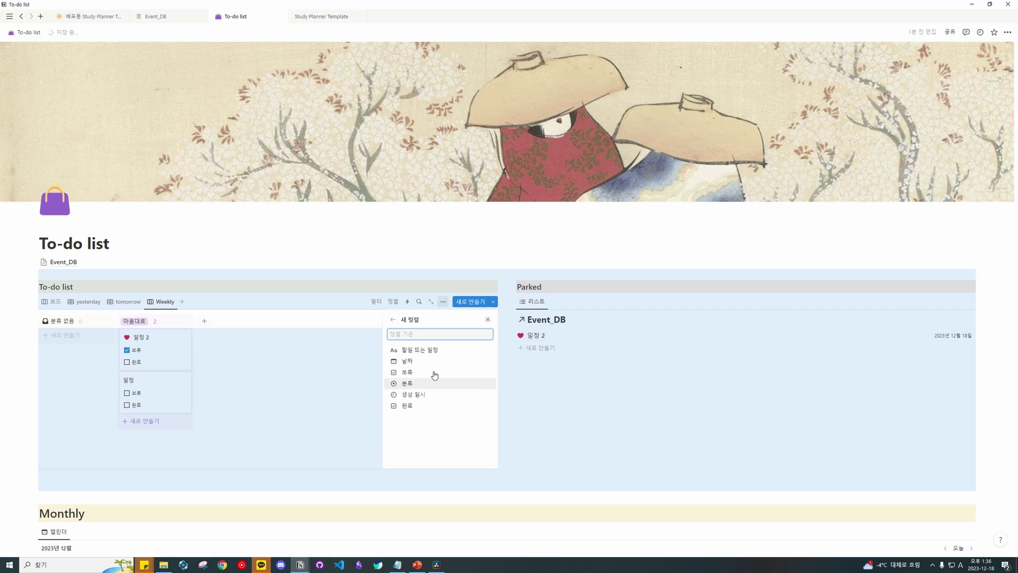
left_click(424, 350)
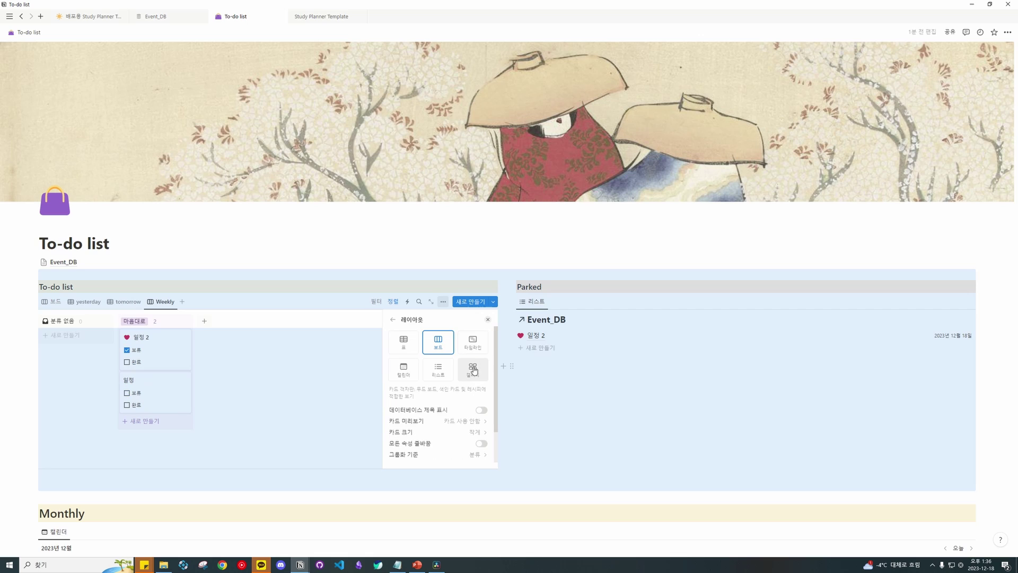
Step: Group the Weekly board by 날짜 instead of 분류, and review the group sorting options
scroll(460, 405, "down", 2)
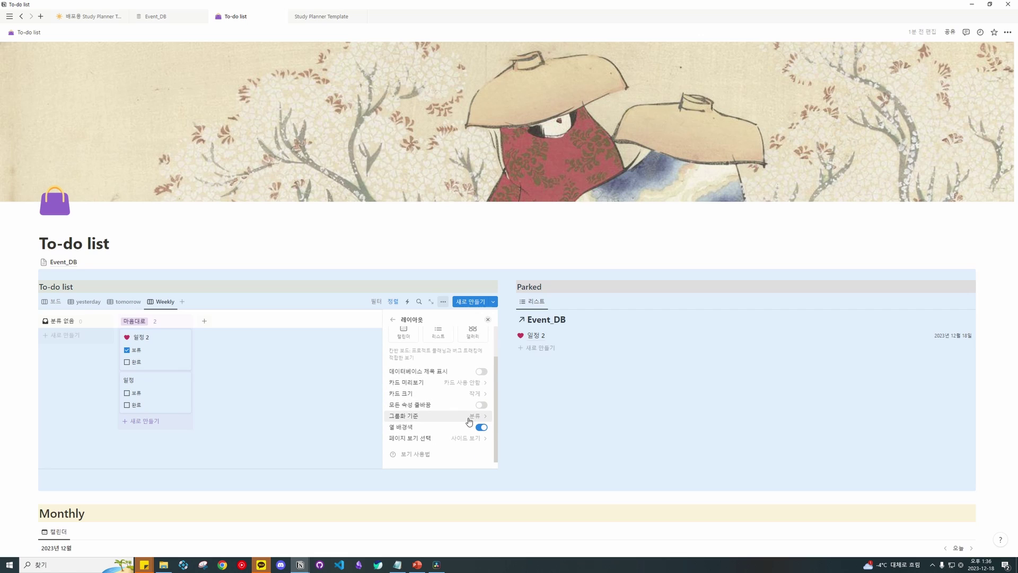
left_click(469, 419)
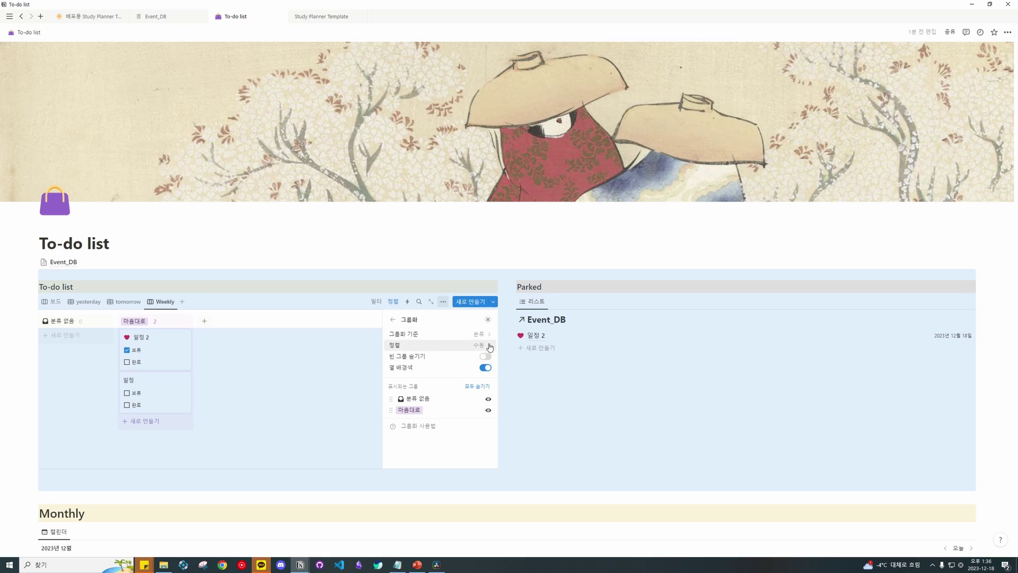
left_click(428, 333)
left_click(428, 368)
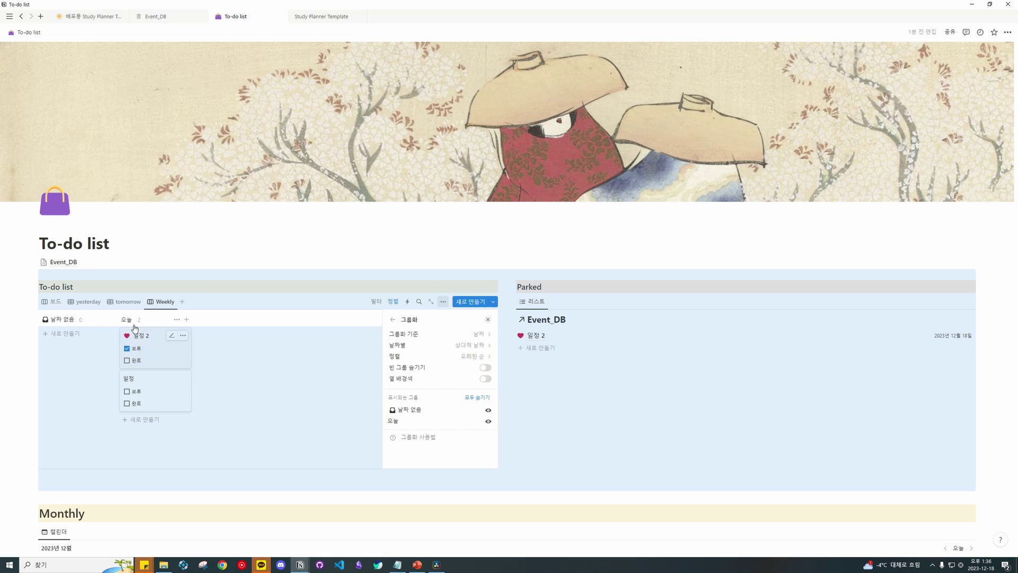
left_click(433, 355)
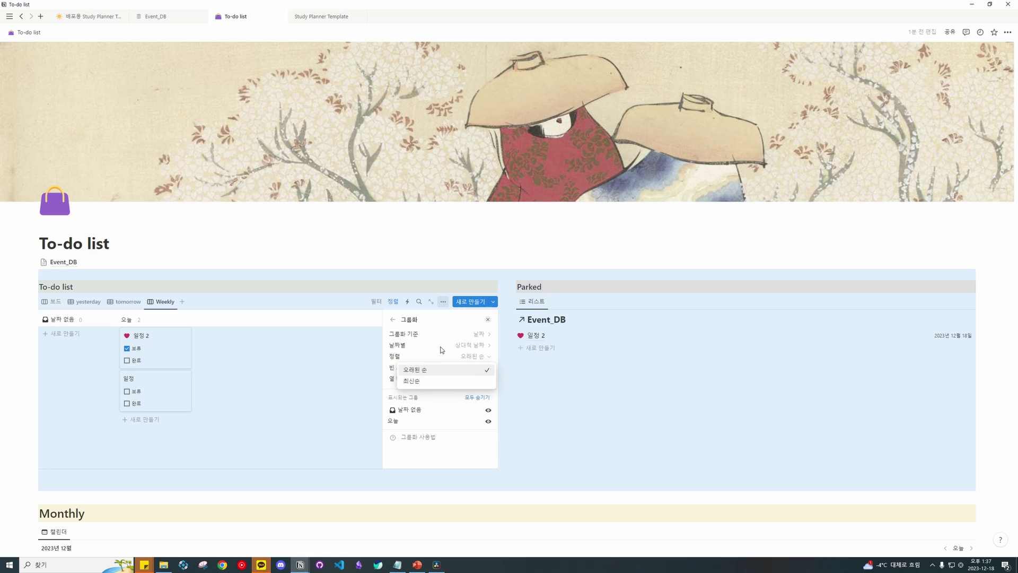
left_click(441, 348)
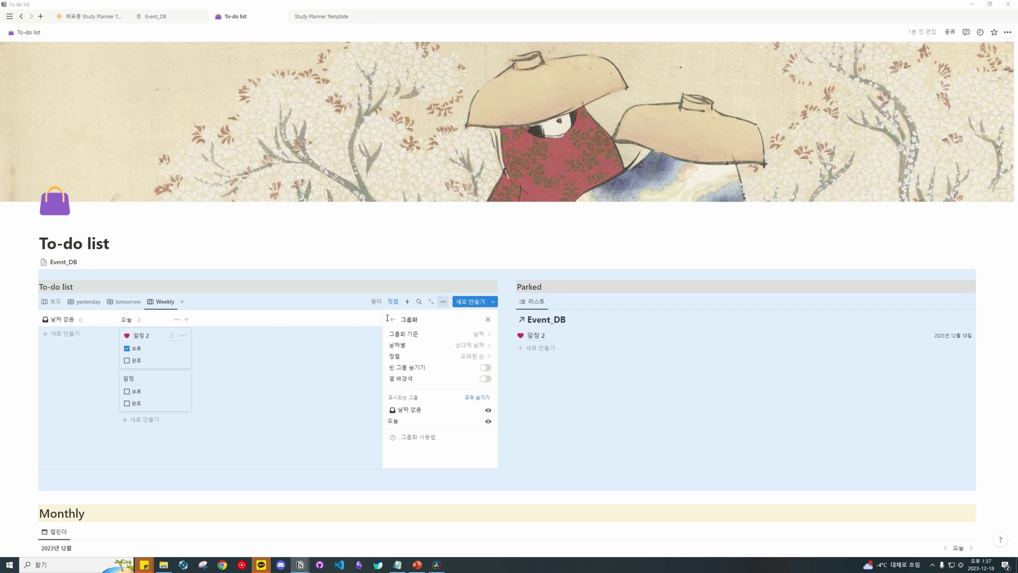
Step: Group the Weekly board's dates by 일별 and add an advanced filter rule with 날짜 시작일 set to ~이전(당일 포함) 오늘
left_click(473, 345)
left_click(452, 372)
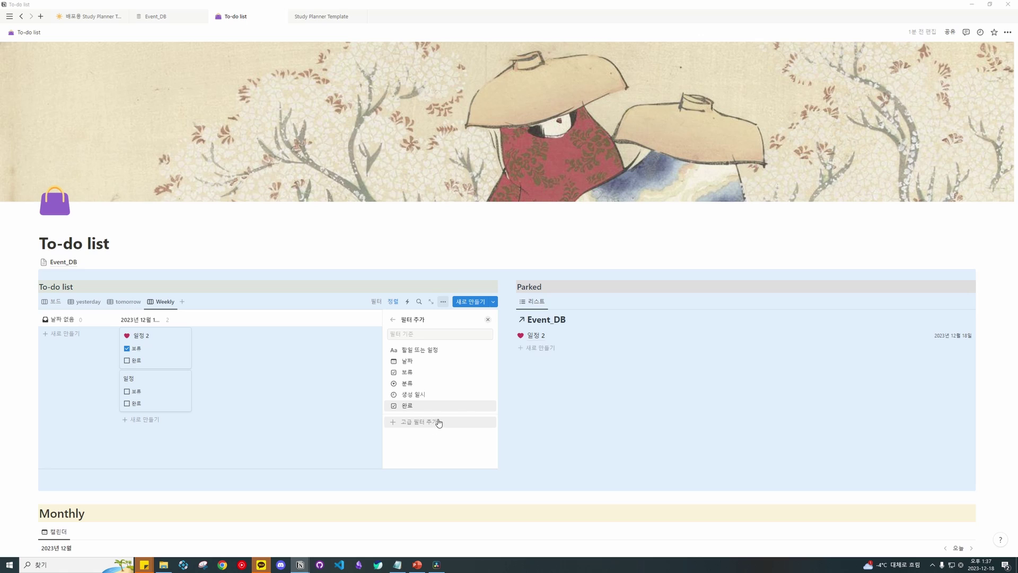
left_click(446, 423)
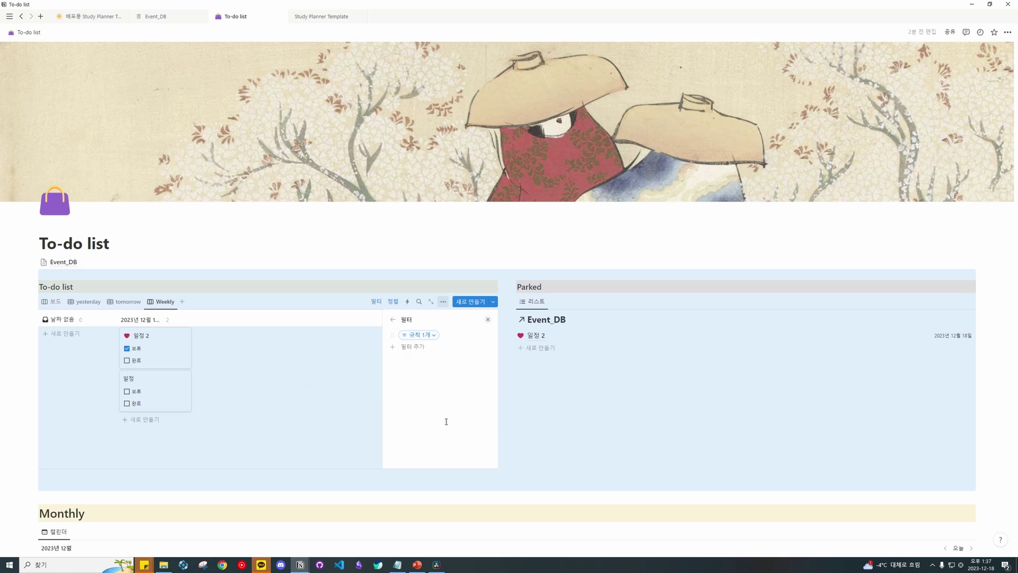
left_click(352, 353)
left_click(343, 401)
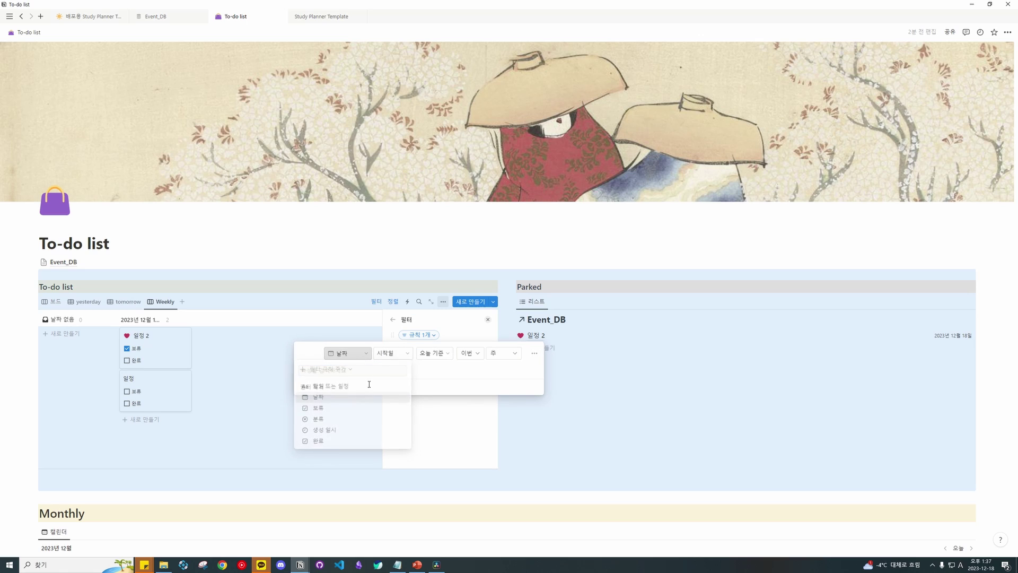
left_click(403, 353)
left_click(403, 353)
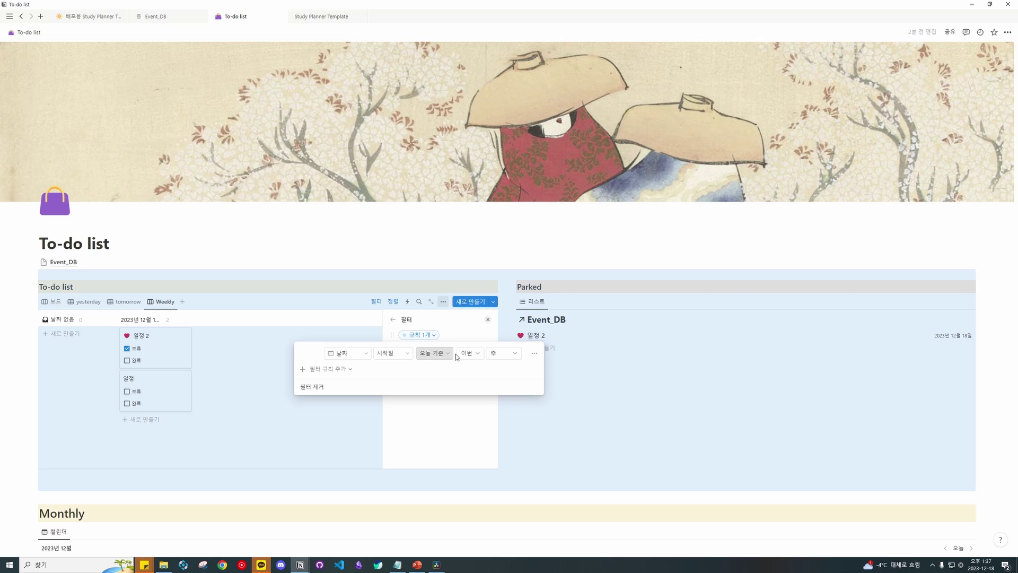
left_click(441, 355)
left_click(443, 399)
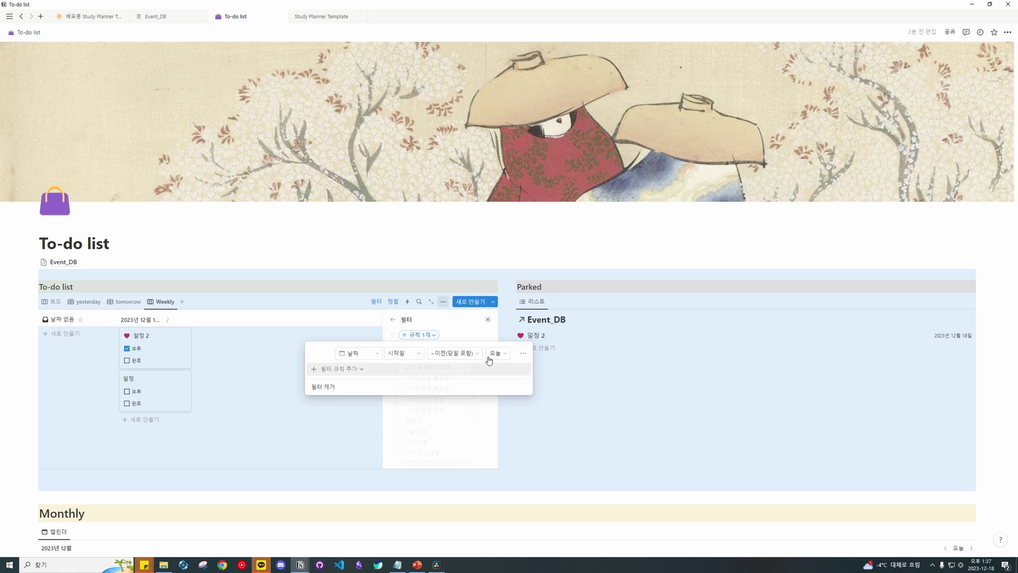
left_click(498, 353)
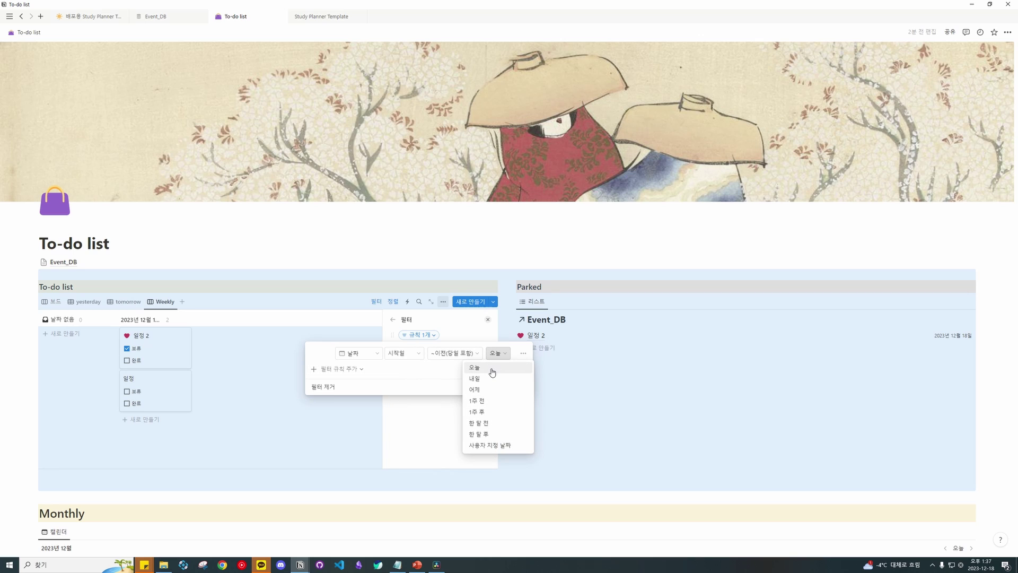
left_click(492, 372)
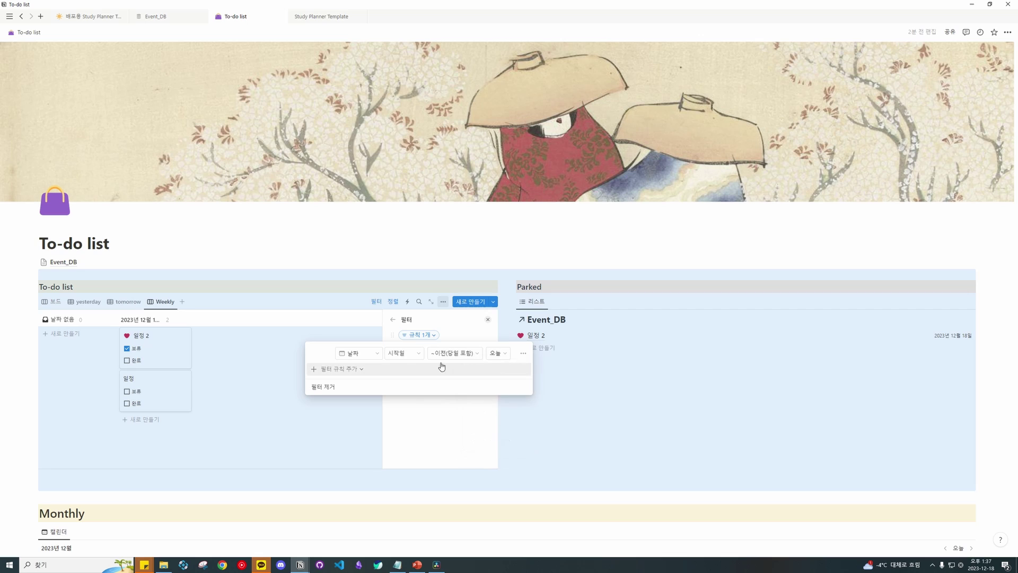
Step: Add a second rule to the Weekly filter with 날짜 시작일 set to ~이전(당일 불포함) 1주 후
left_click(356, 370)
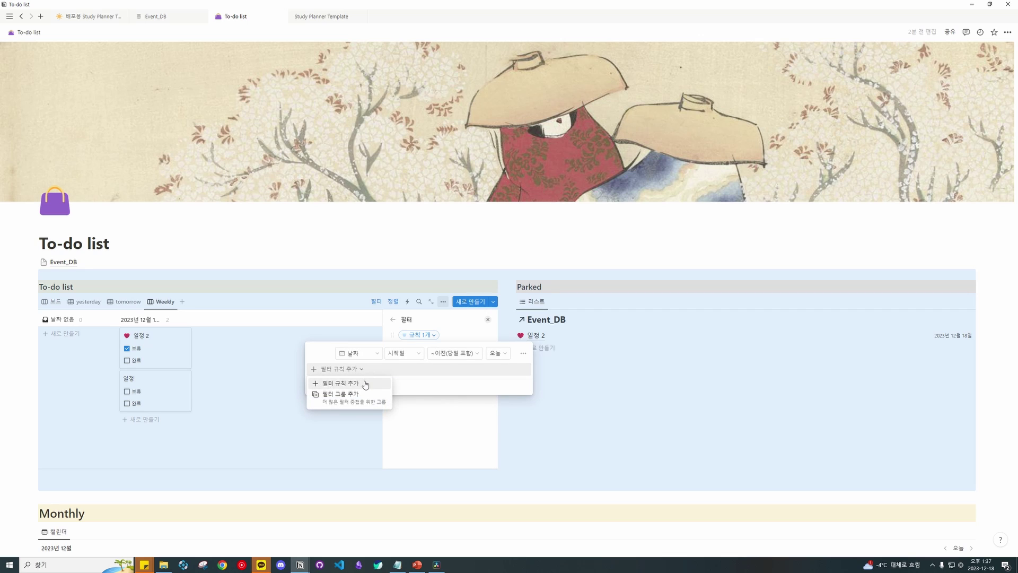
left_click(339, 382)
left_click(372, 371)
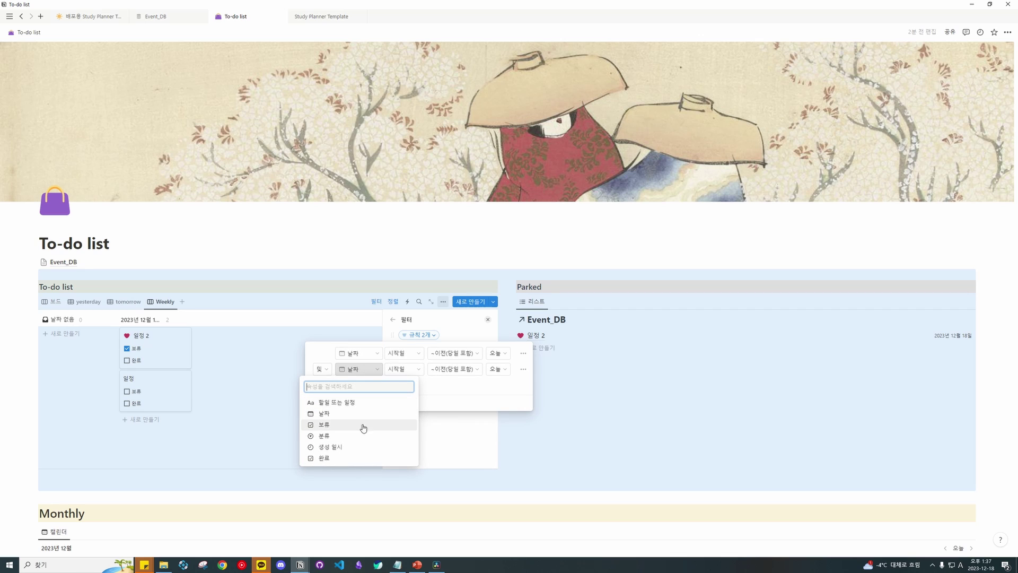
left_click(488, 375)
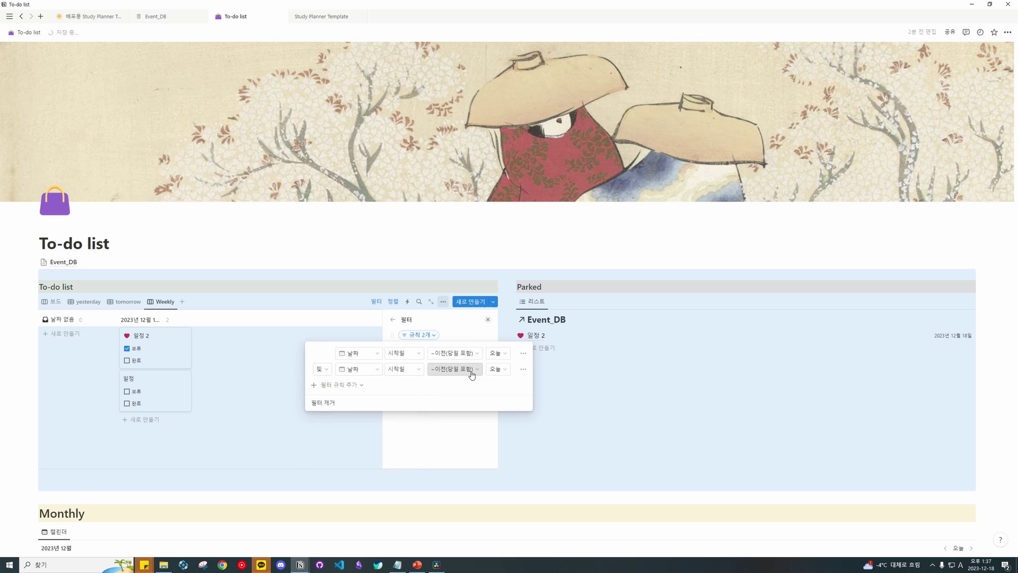
left_click(468, 371)
left_click(456, 395)
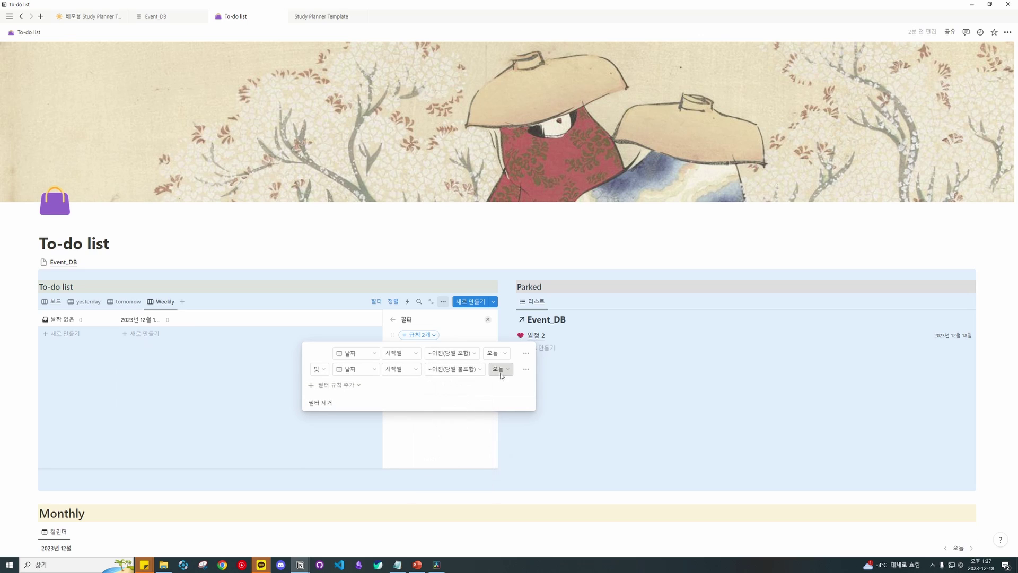
left_click(496, 369)
left_click(492, 427)
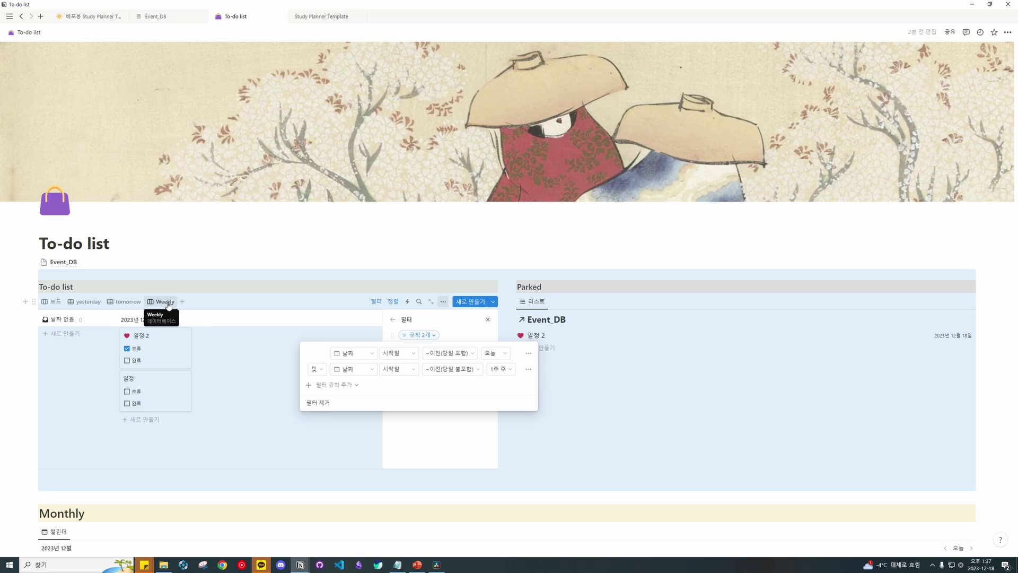
left_click(240, 381)
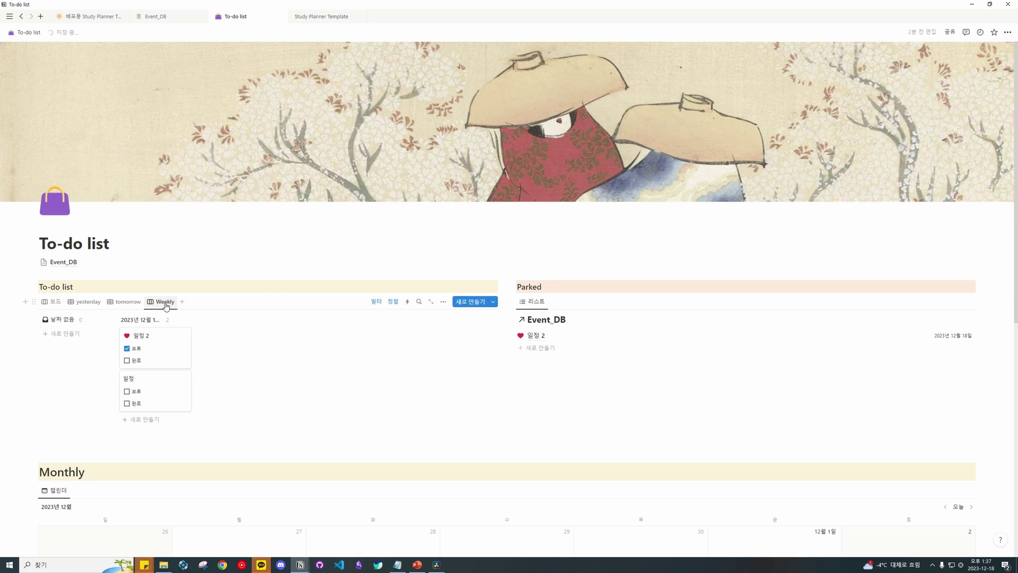
left_click(79, 308)
left_click(126, 304)
left_click(159, 303)
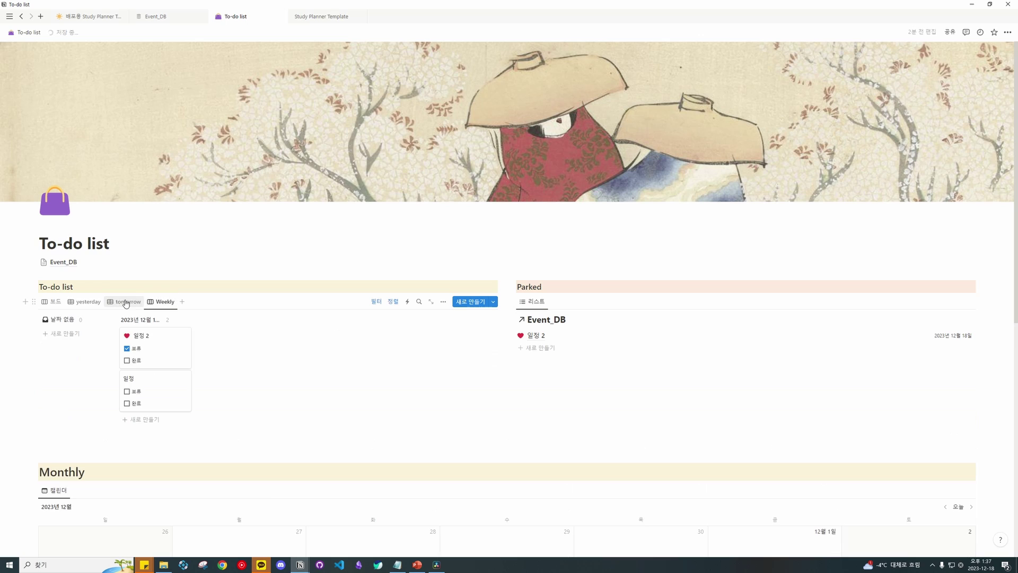
left_click(126, 304)
left_click(86, 304)
left_click(54, 303)
left_click(154, 302)
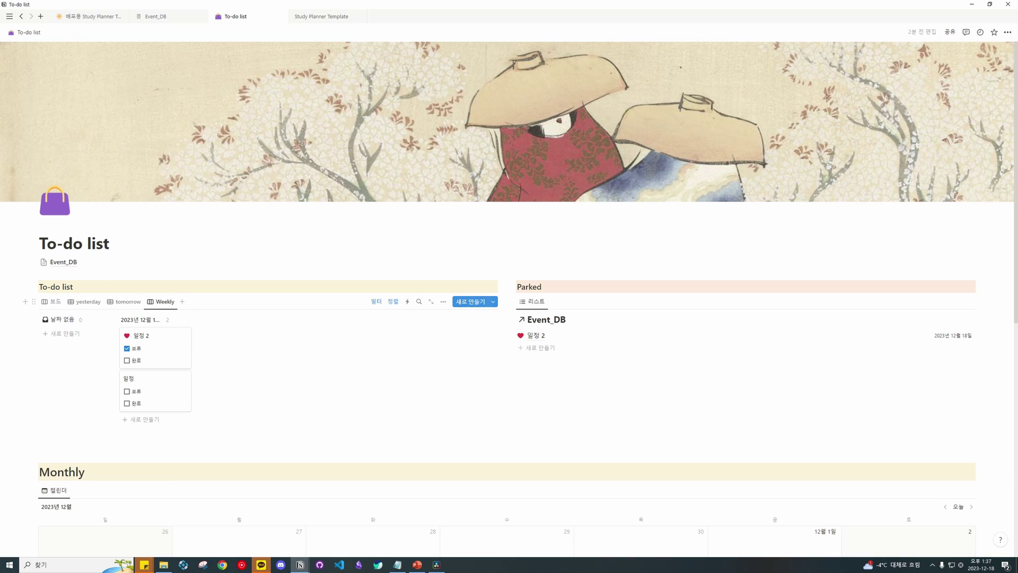
scroll(255, 302, "down", 4)
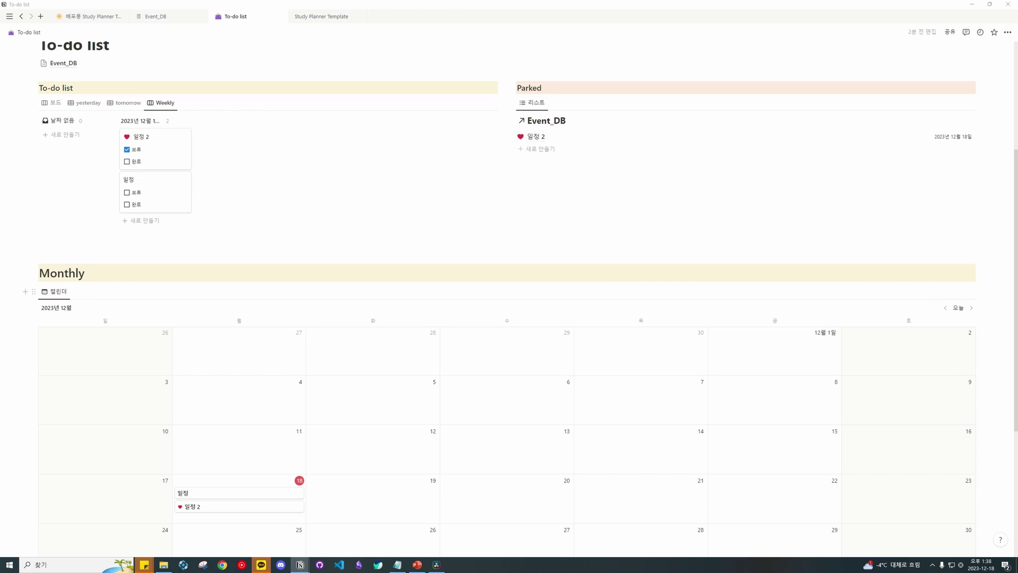
left_click(76, 292)
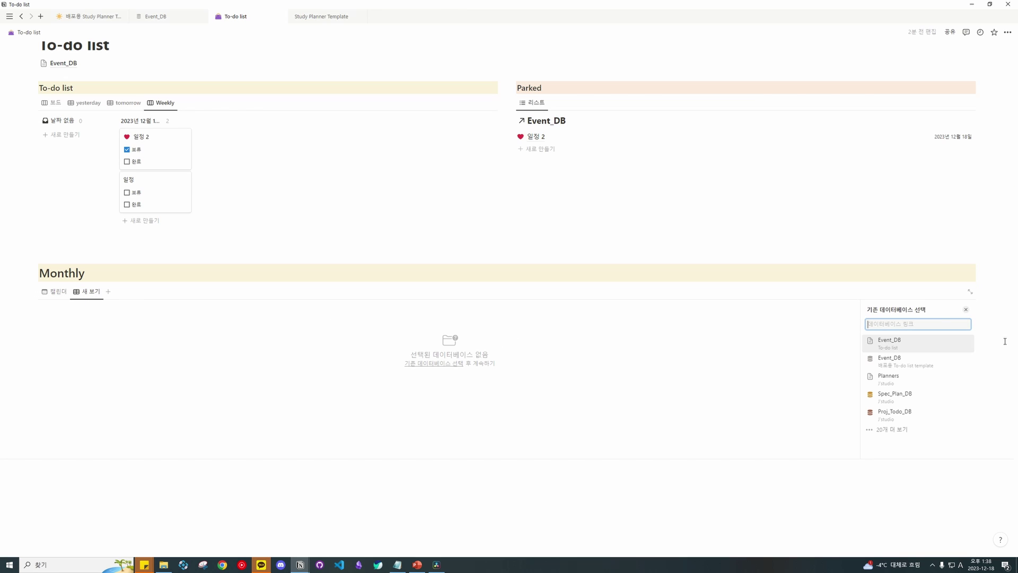
left_click(933, 344)
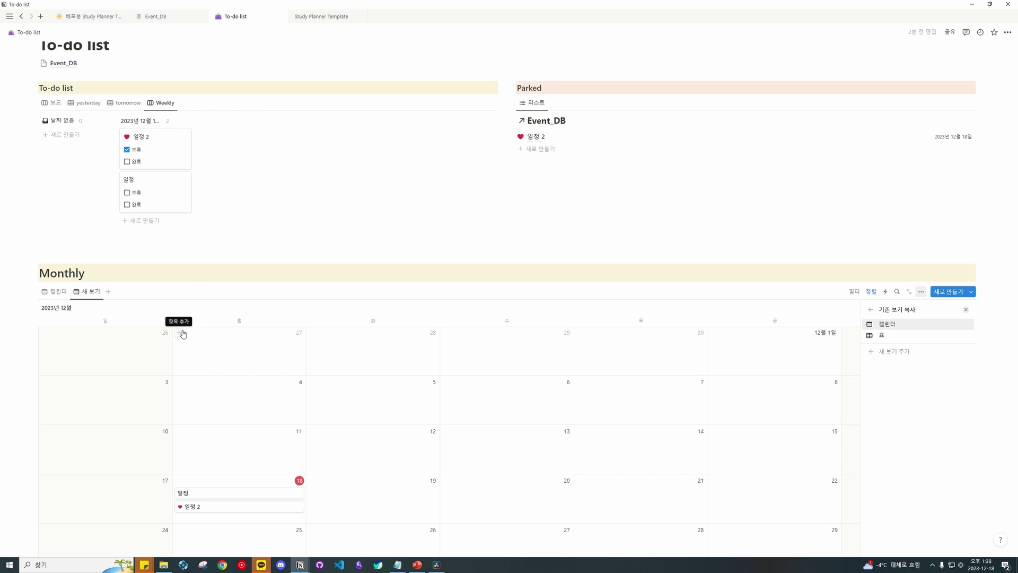
key("ctrl+z")
Step: Add a new board view linked to the To-do list page's Event_DB in the Monthly section and hide its database title
left_click(79, 292)
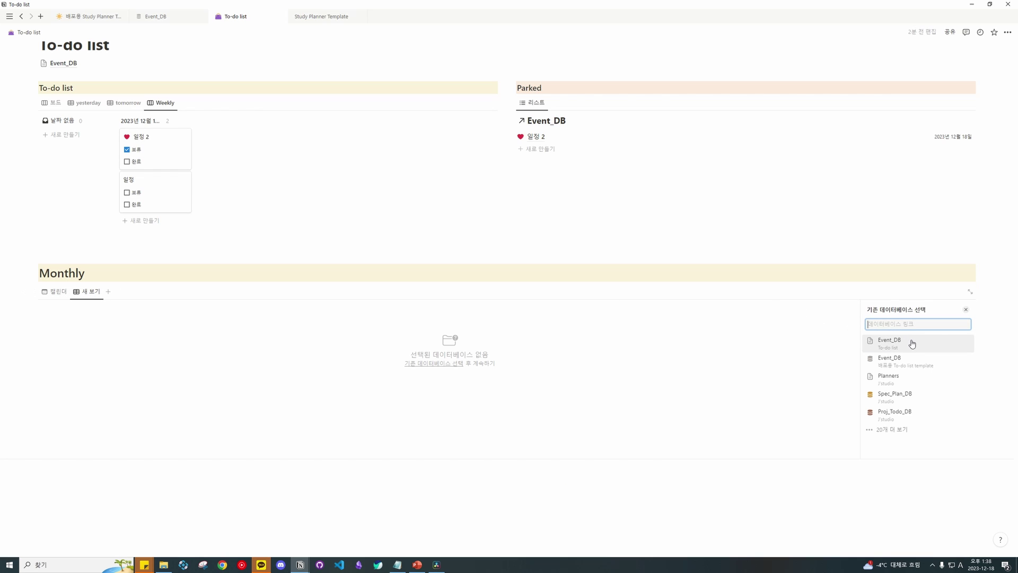
left_click(912, 344)
left_click(901, 336)
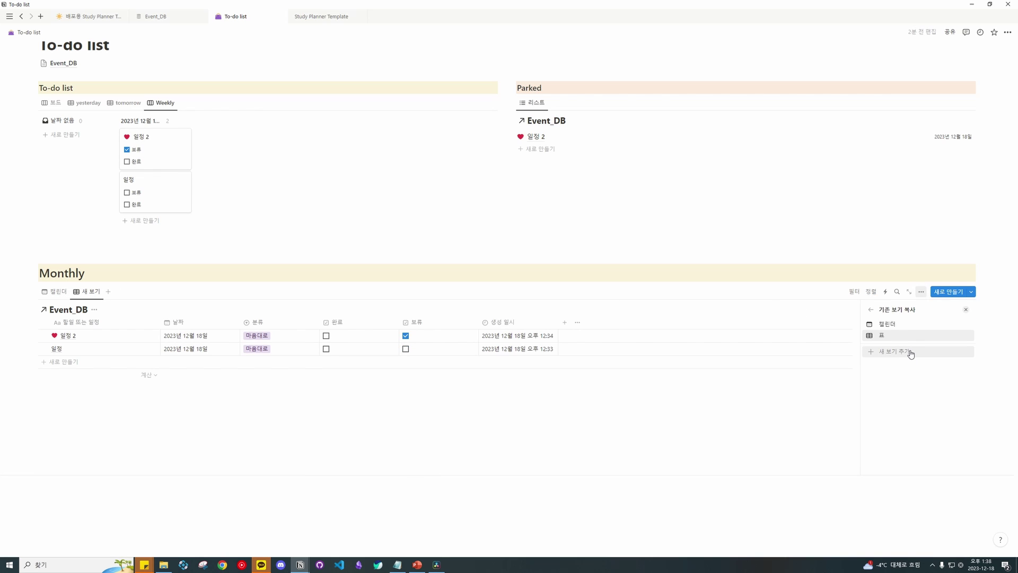
left_click(910, 353)
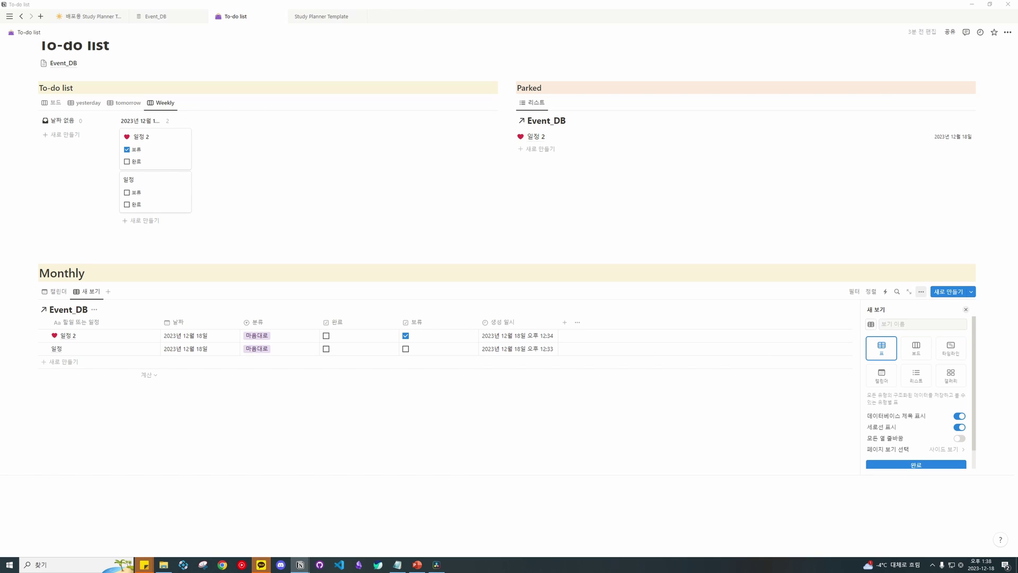
left_click(923, 354)
scroll(933, 382, "down", 2)
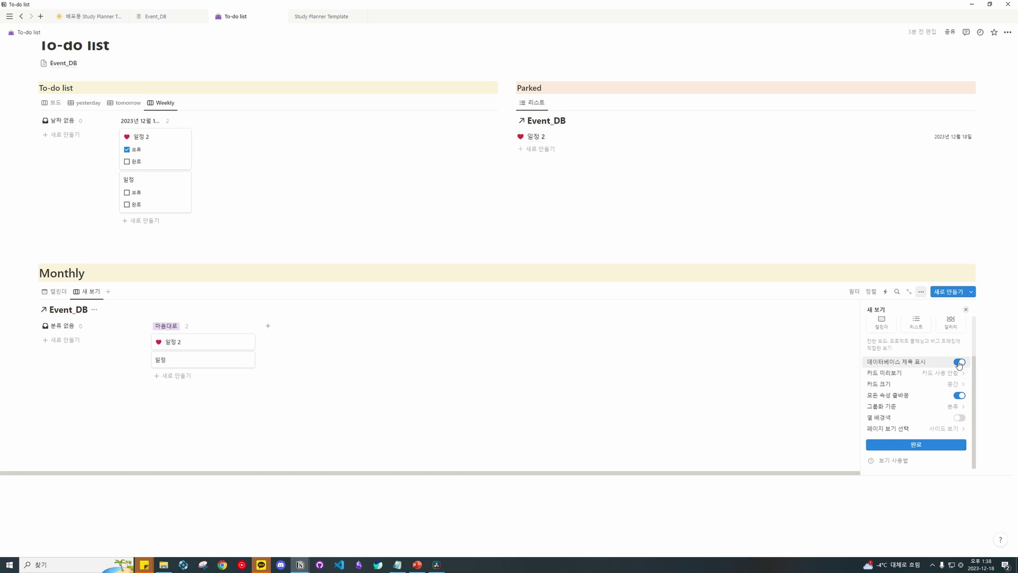
left_click(959, 362)
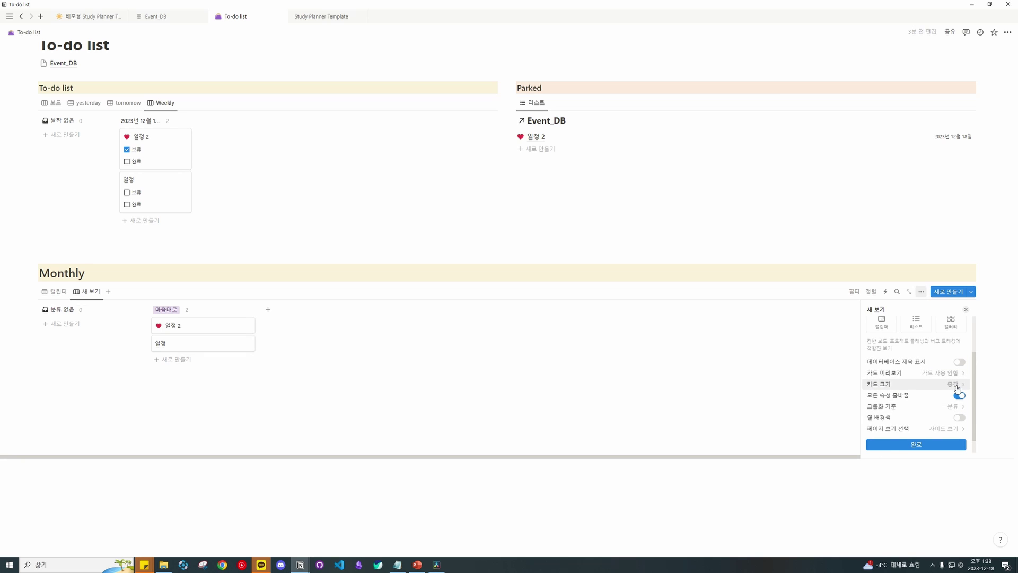
Step: Group the Monthly section's board by 날짜 with 일별 grouping and hide empty groups
left_click(952, 406)
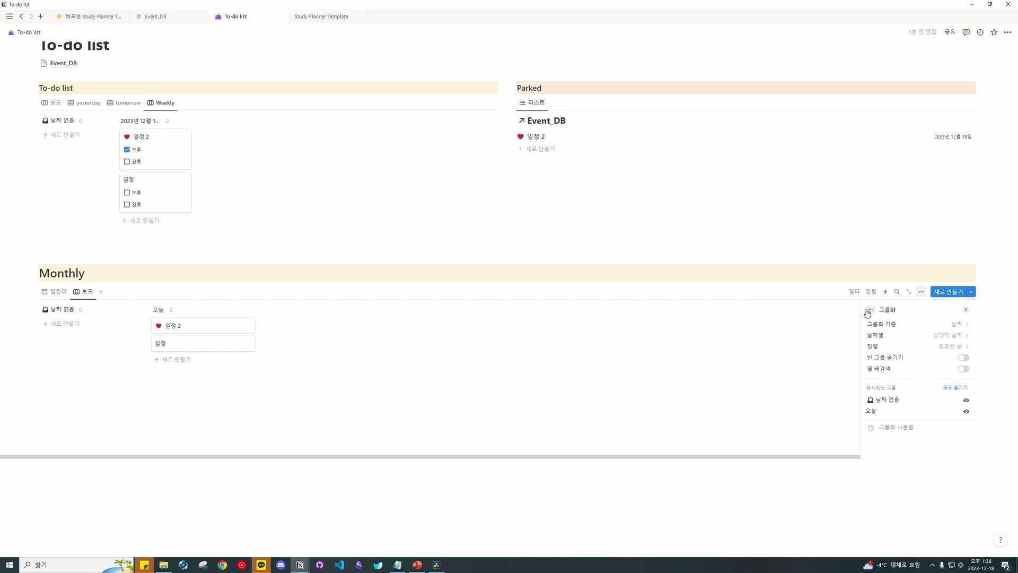
left_click(968, 360)
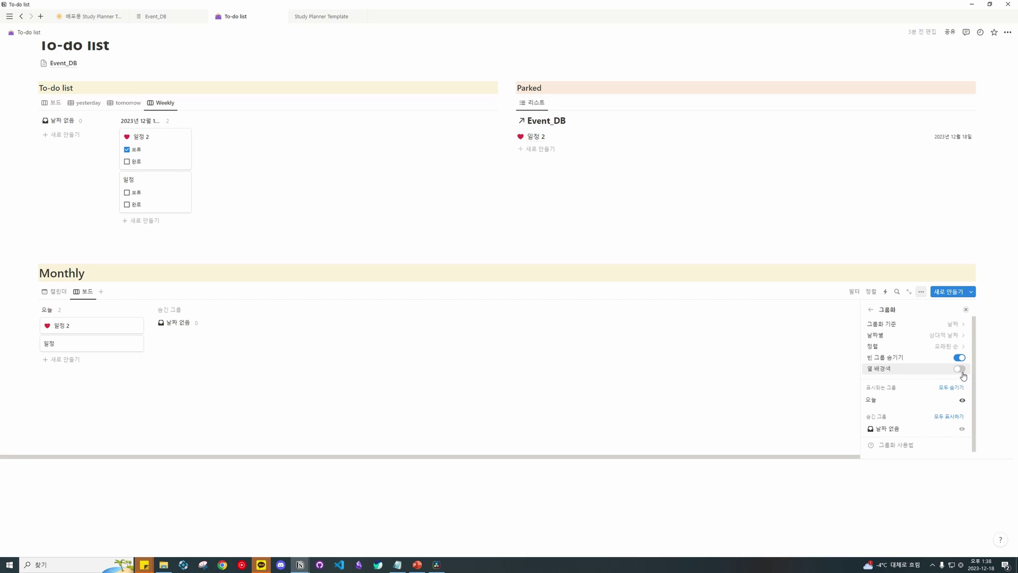
left_click(912, 335)
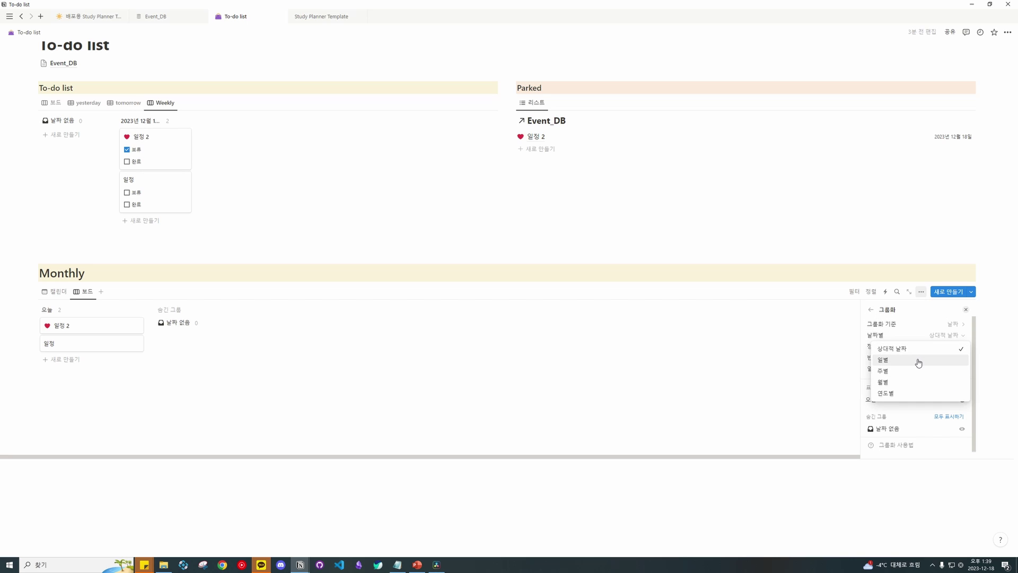
left_click(918, 362)
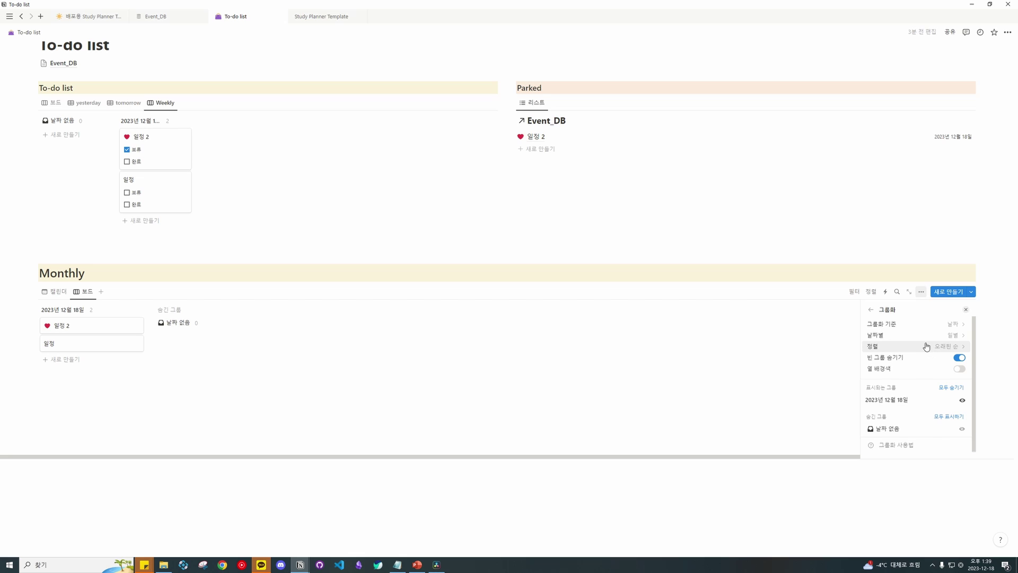
Step: Show the 보류 and 완료 properties on the Monthly section's board cards
left_click(873, 311)
left_click(874, 311)
left_click(912, 352)
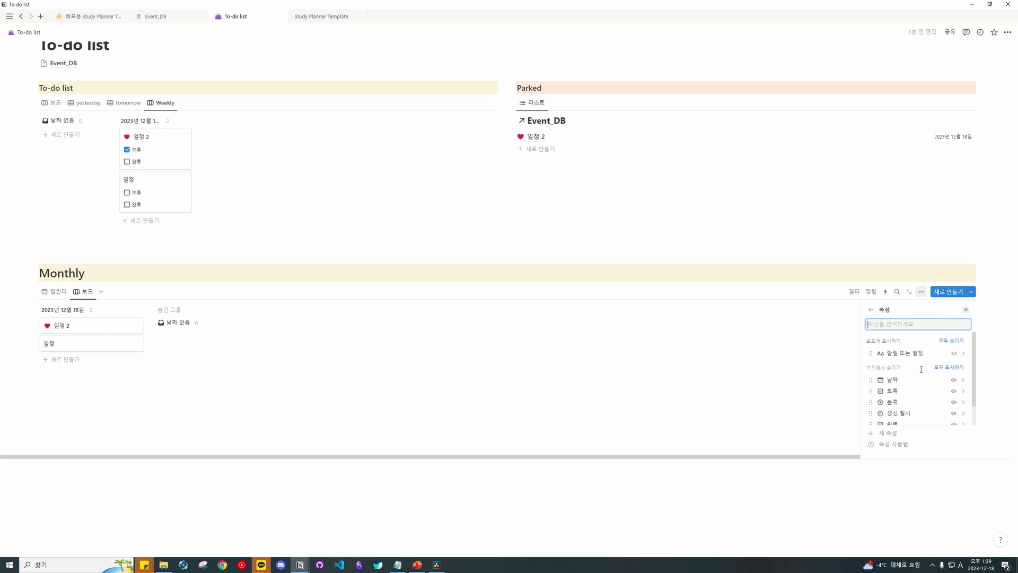
scroll(921, 369, "down", 1)
left_click(953, 370)
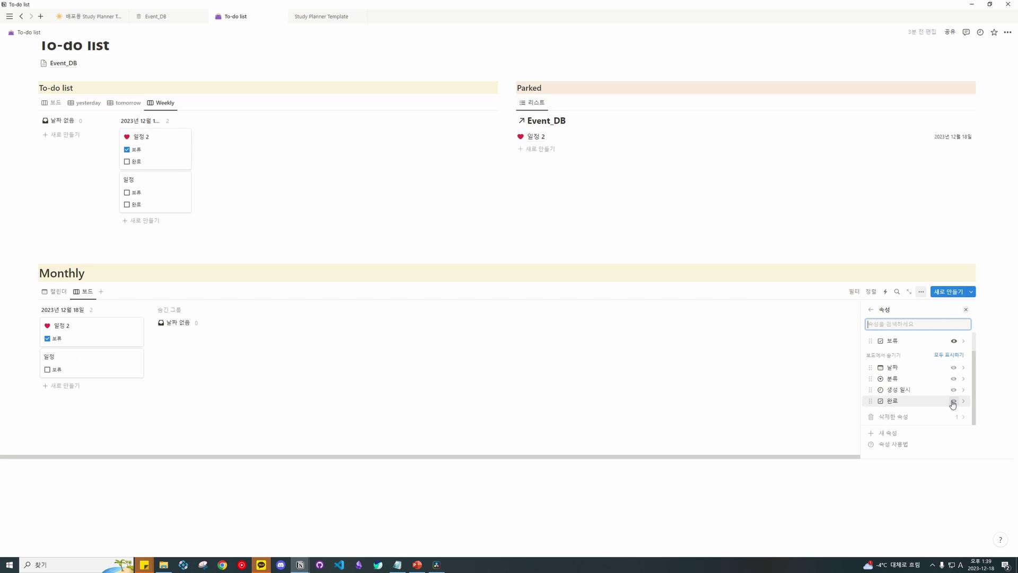
left_click(953, 401)
left_click(869, 310)
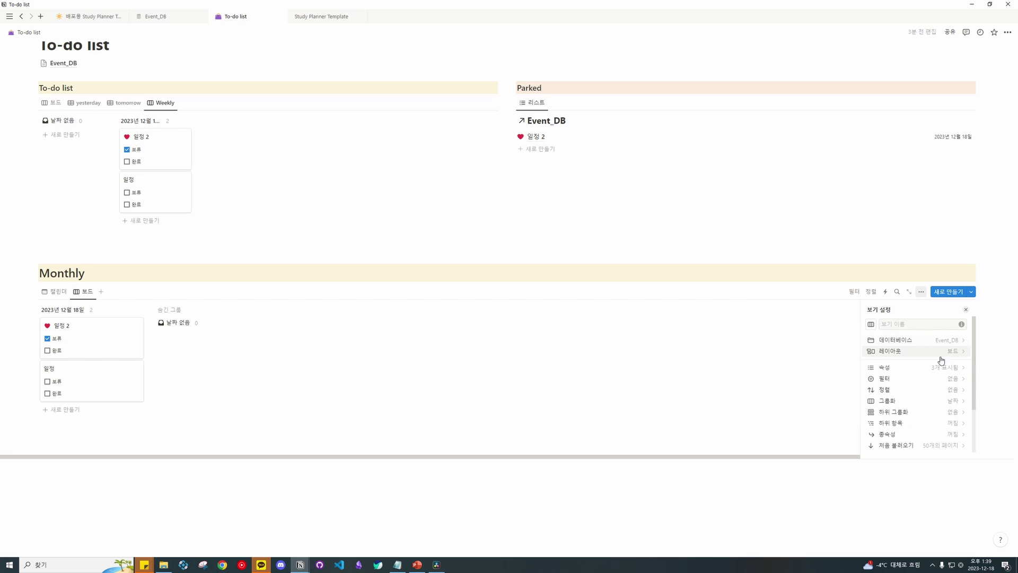
Step: Add an advanced filter to the Monthly section's board with 날짜 시작일 set to ~이후(당일 불포함) 1주 전
left_click(927, 380)
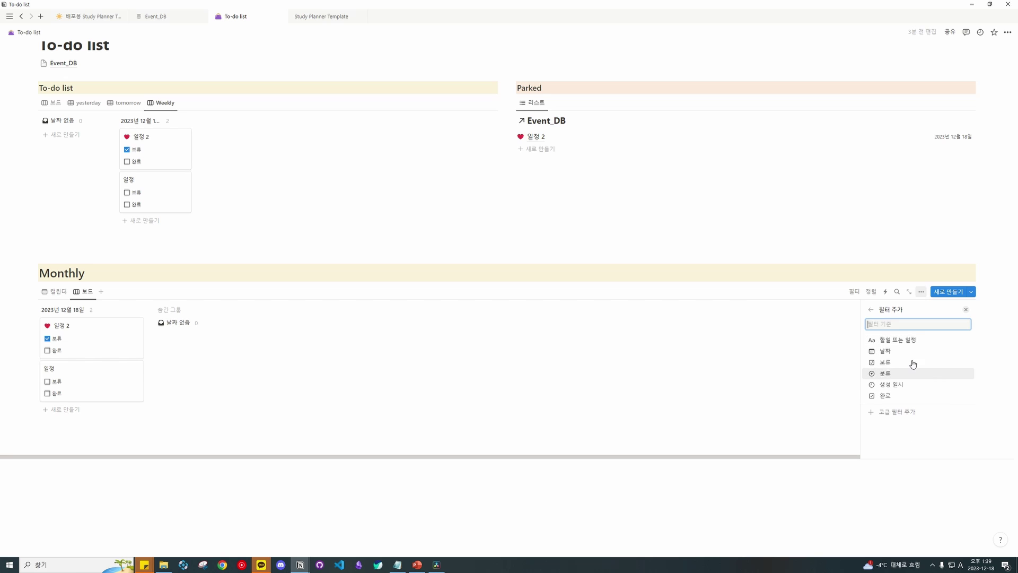
left_click(908, 411)
left_click(820, 343)
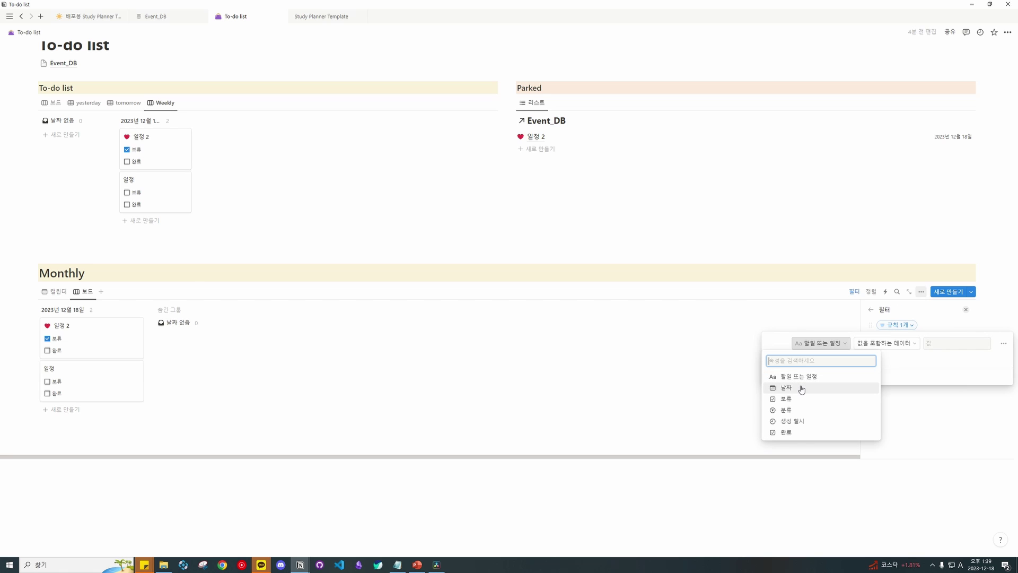
left_click(800, 387)
left_click(900, 343)
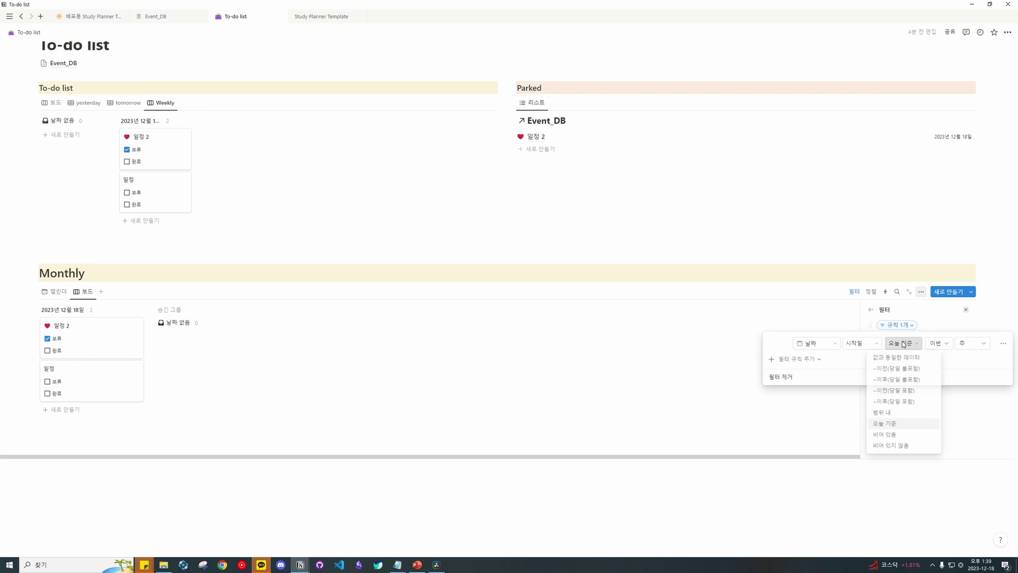
left_click(904, 379)
left_click(968, 347)
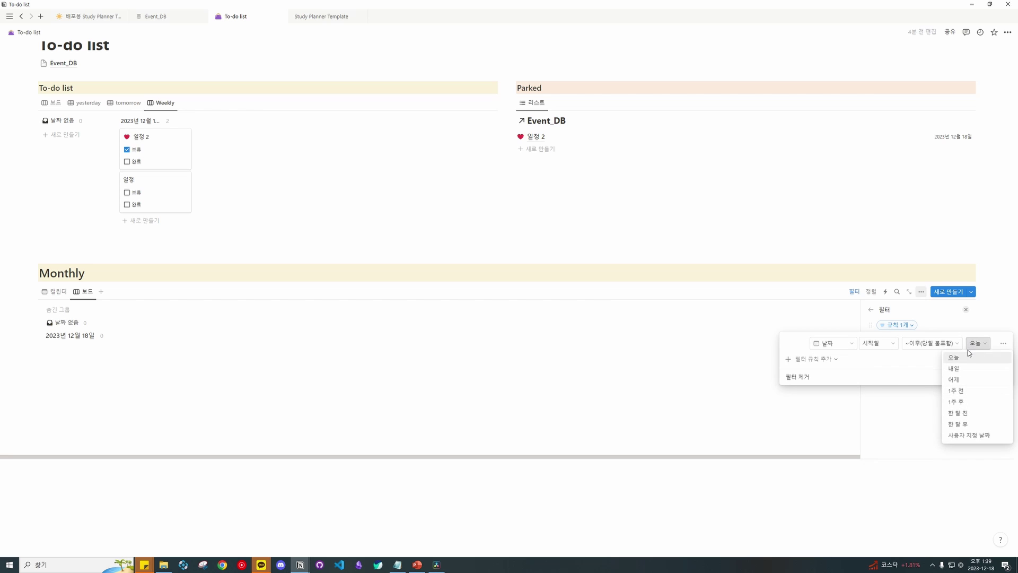
left_click(954, 397)
Step: Add a second rule to the Monthly board's filter with 날짜 시작일 set to ~이전(당일 포함) 오늘, and close the view settings
left_click(822, 359)
left_click(838, 372)
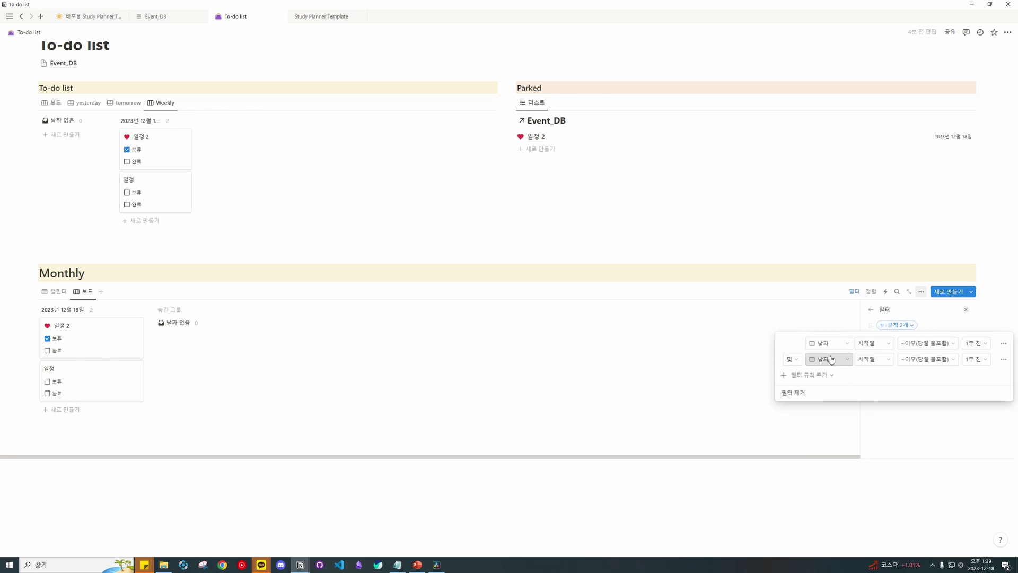
left_click(912, 361)
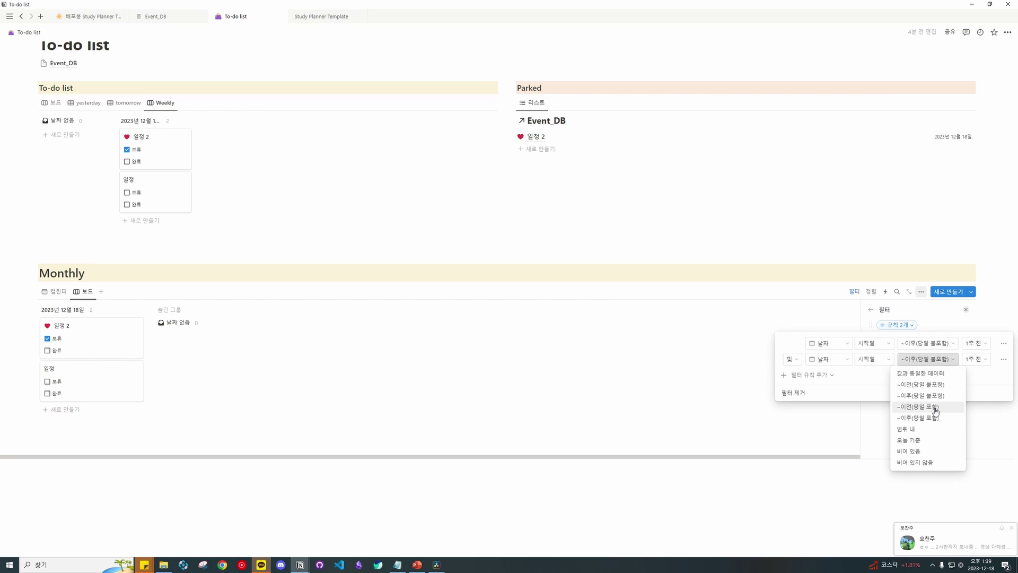
left_click(923, 406)
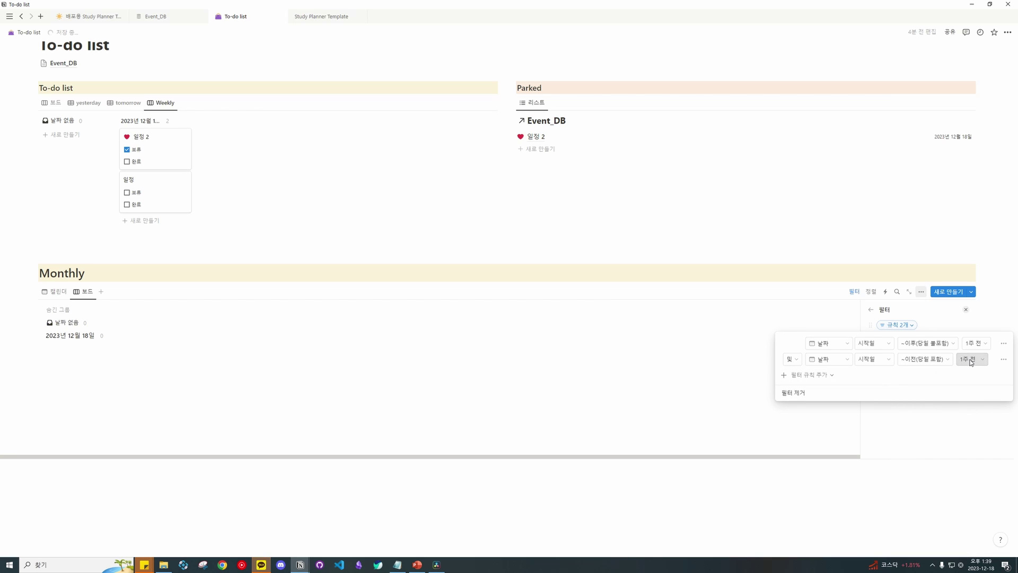
left_click(969, 360)
left_click(977, 378)
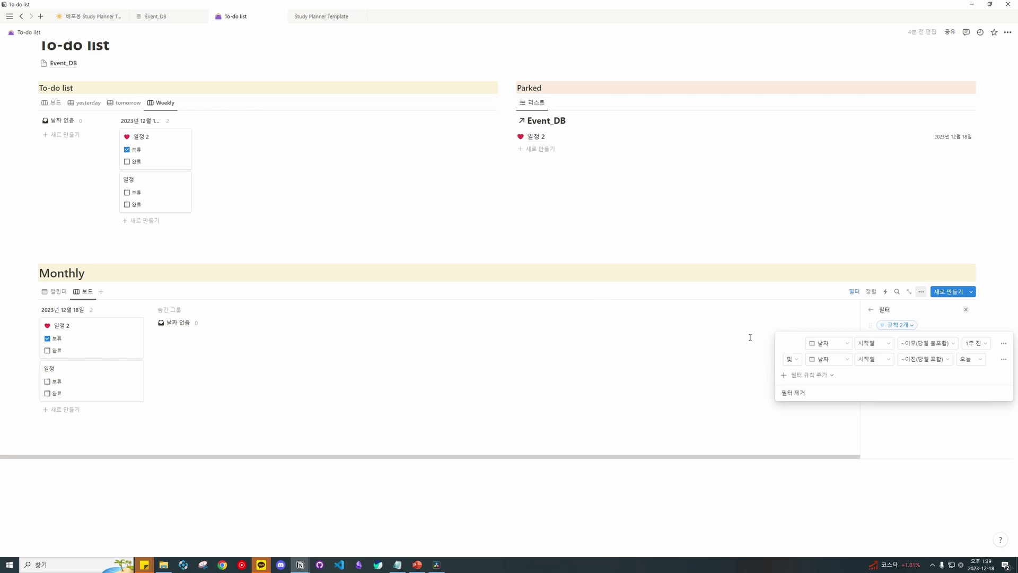
left_click(871, 309)
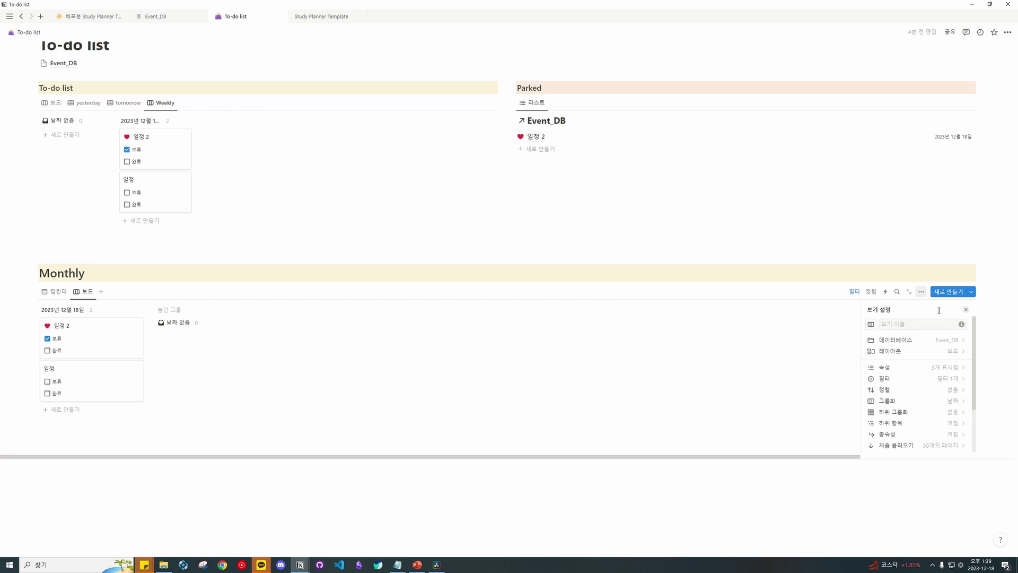
left_click(965, 311)
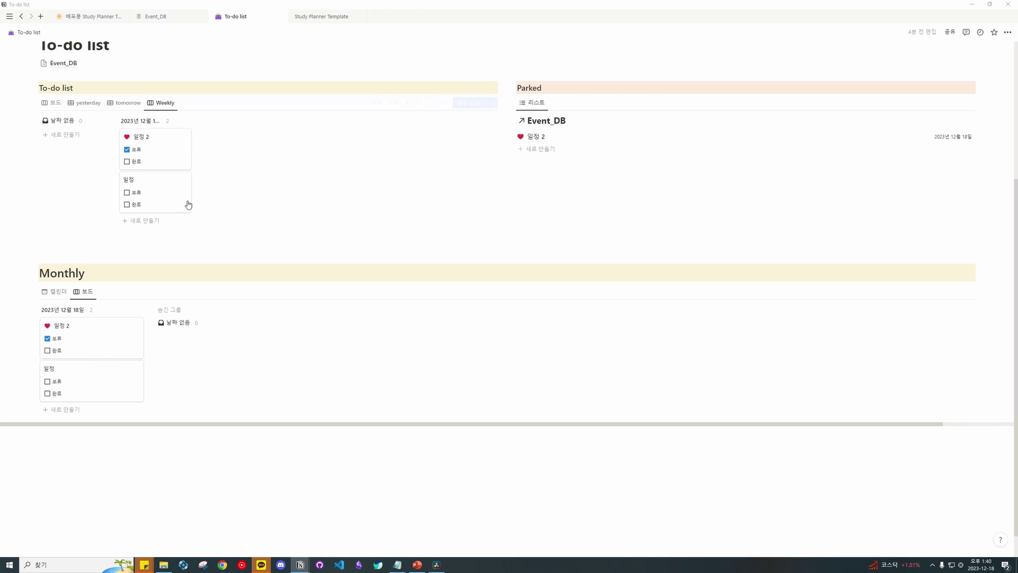
scroll(309, 263, "up", 4)
scroll(309, 264, "down", 4)
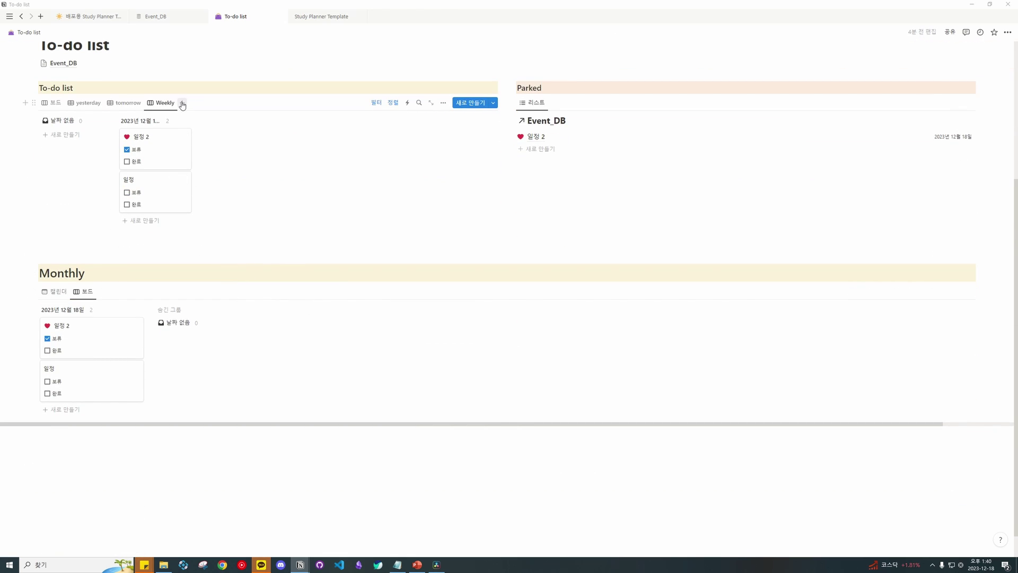
left_click(183, 101)
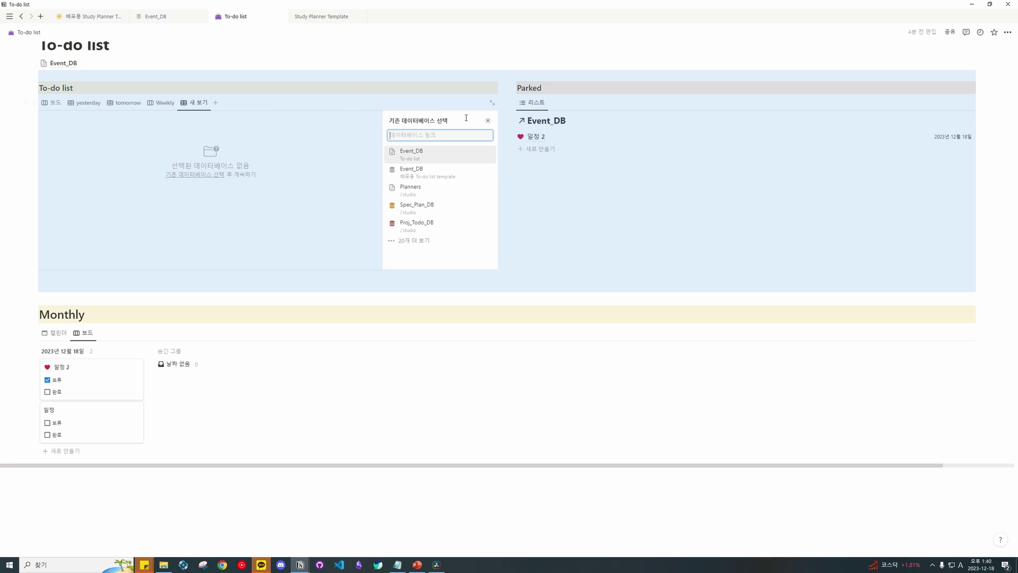
key("Escape")
left_click(189, 102)
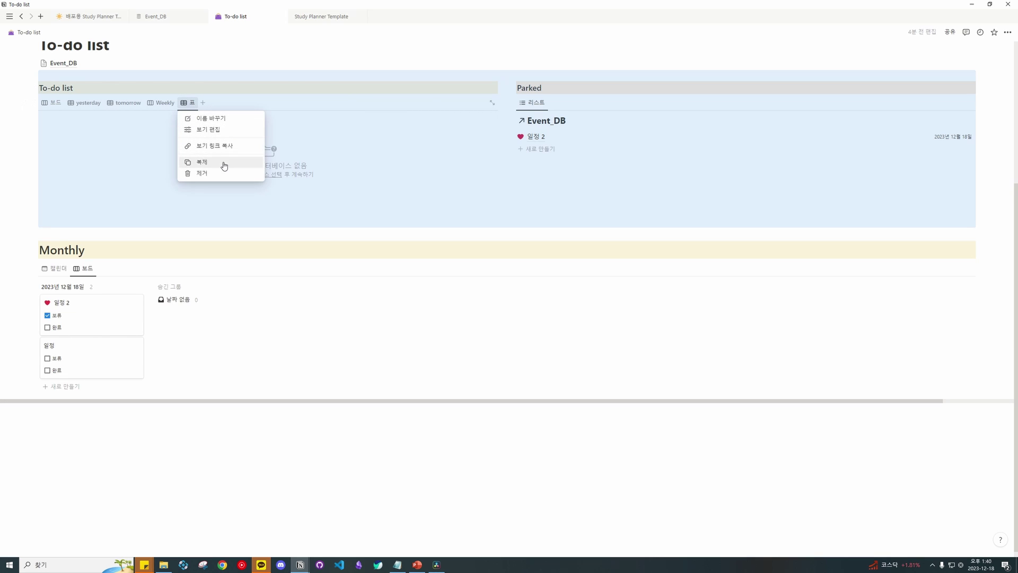
left_click(223, 173)
left_click(480, 288)
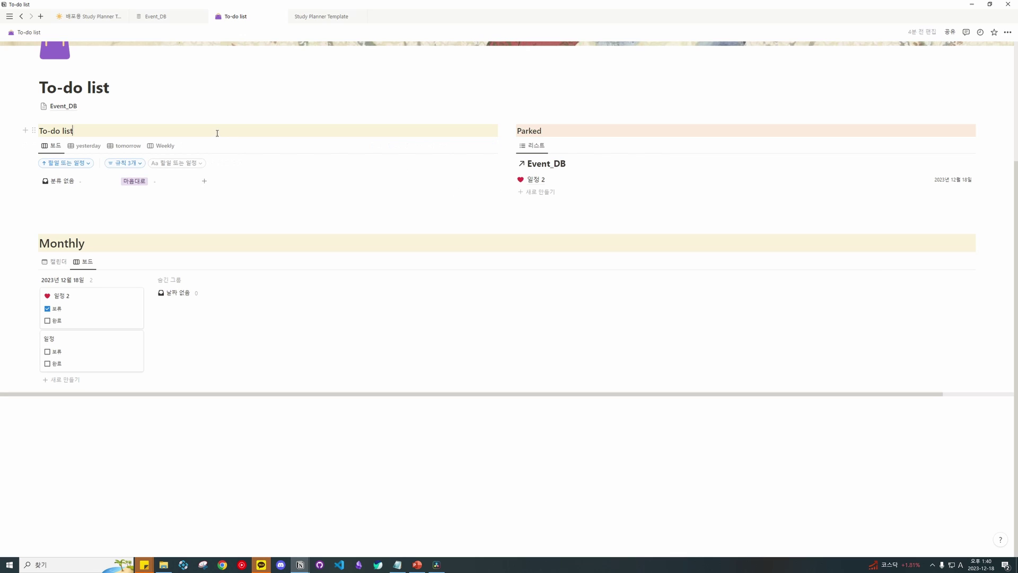
scroll(260, 149, "up", 3)
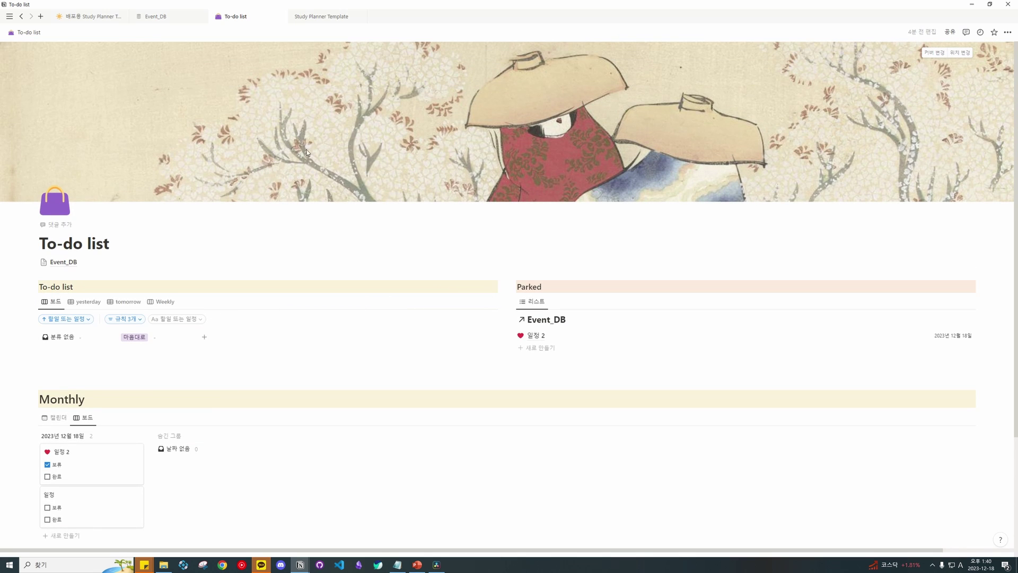